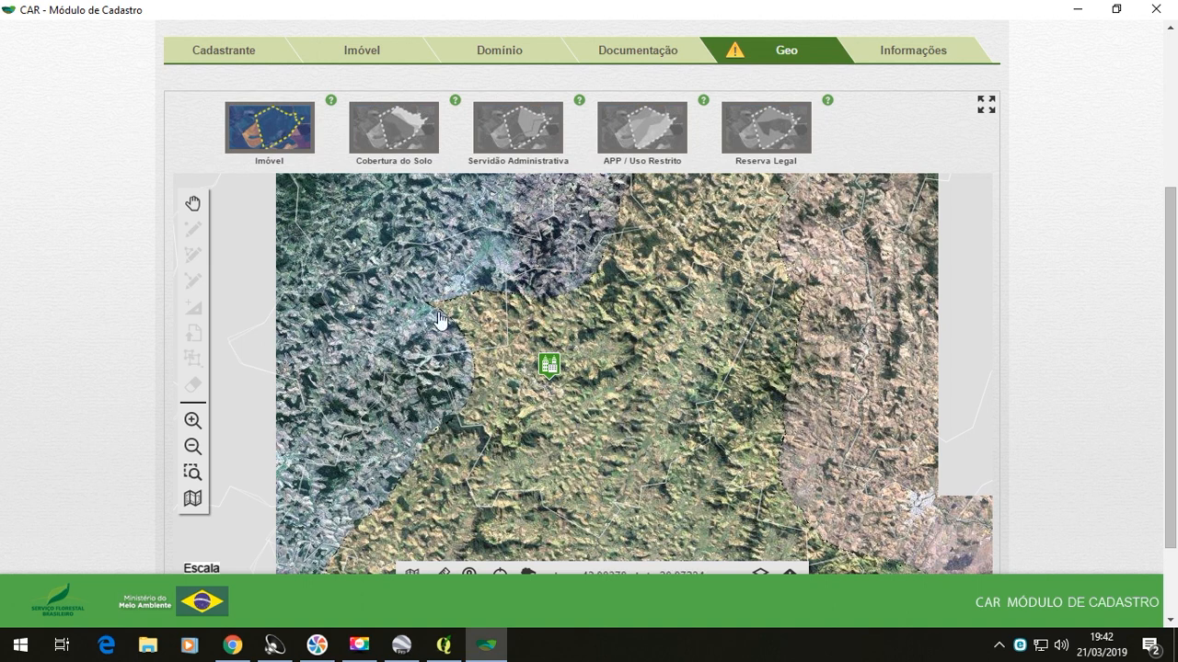
- Draw a small trial polygon for the Imóvel category, northeast of the municipality marker on the map
click(288, 146)
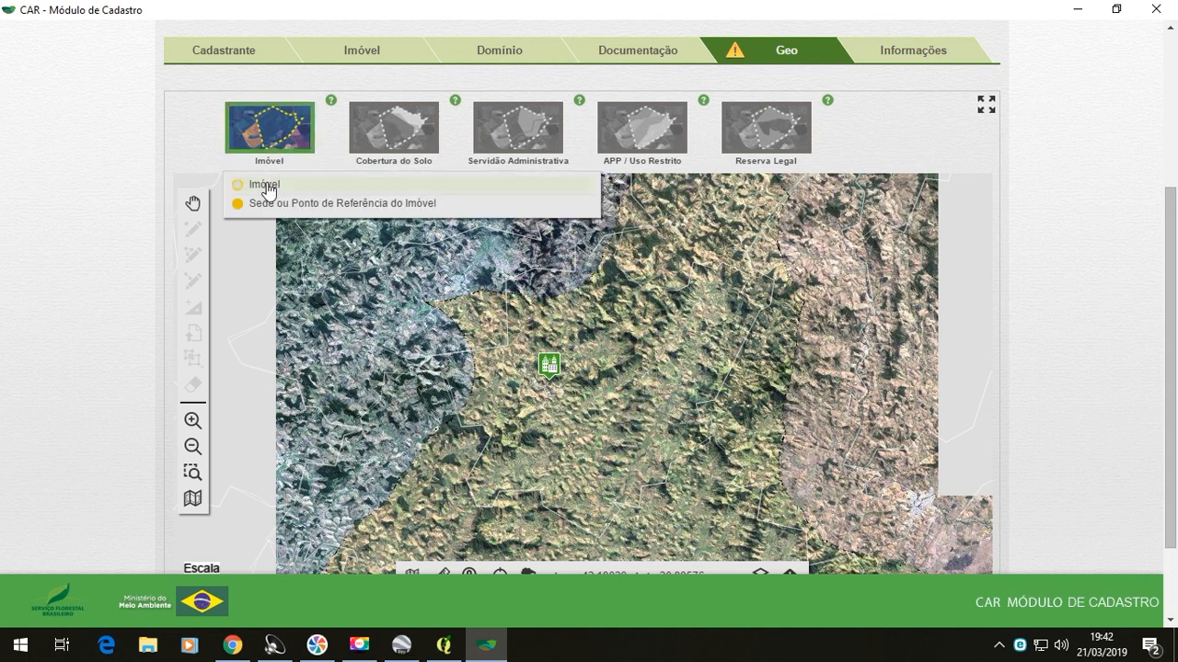
click(268, 188)
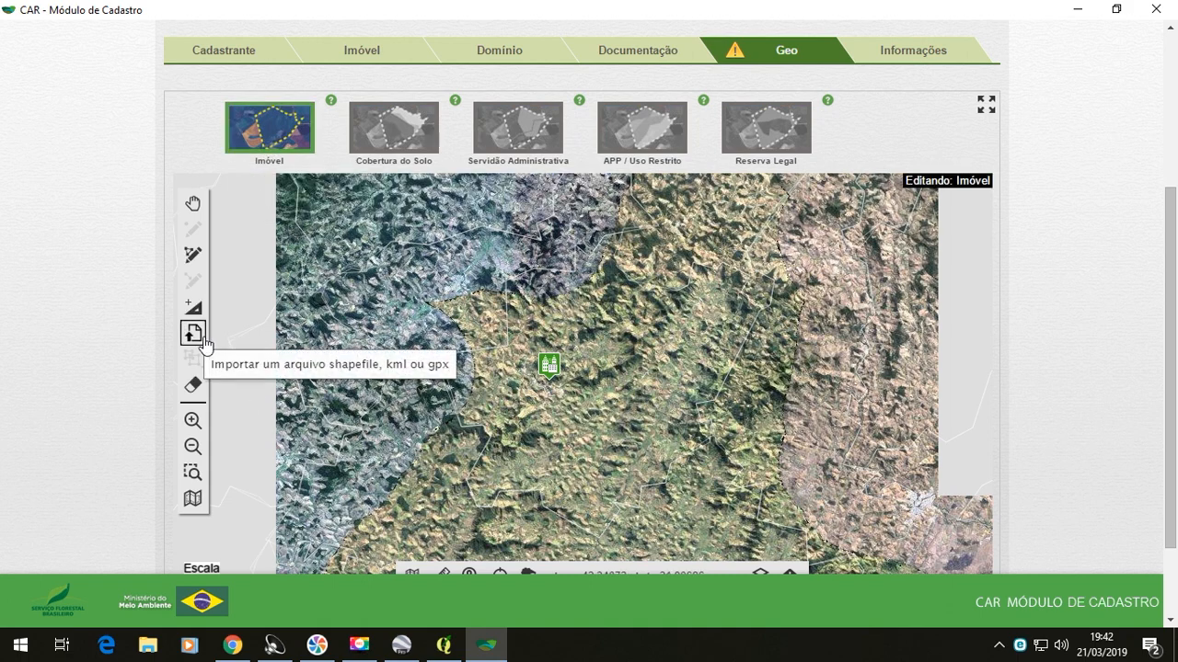
click(190, 258)
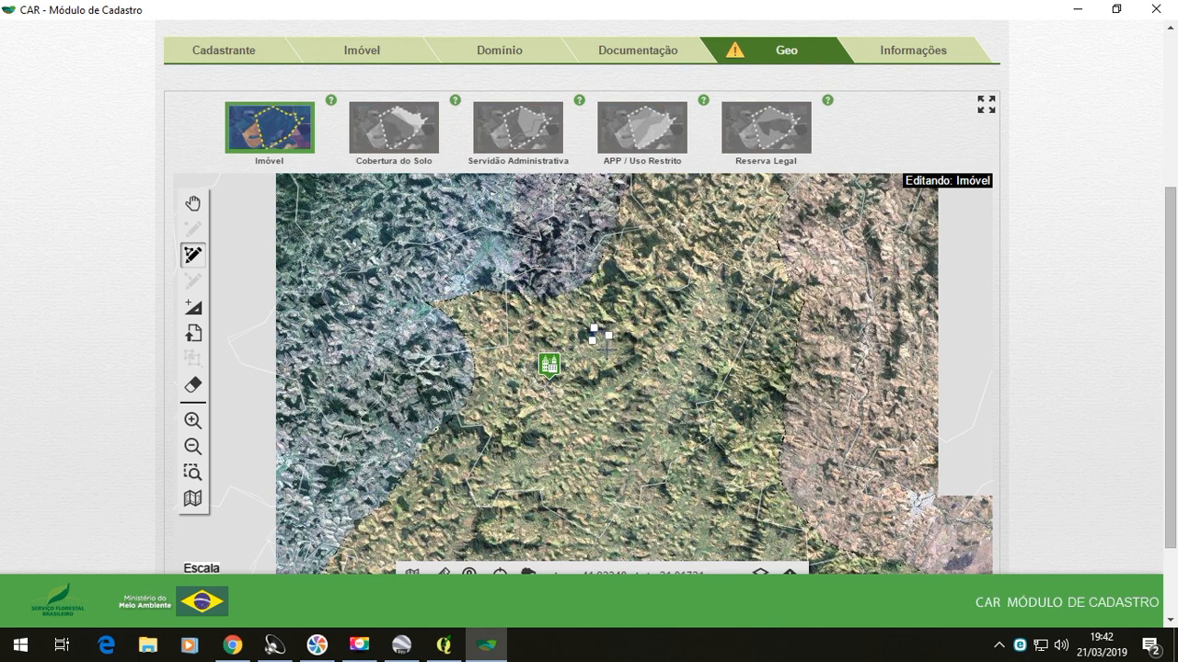
click(593, 342)
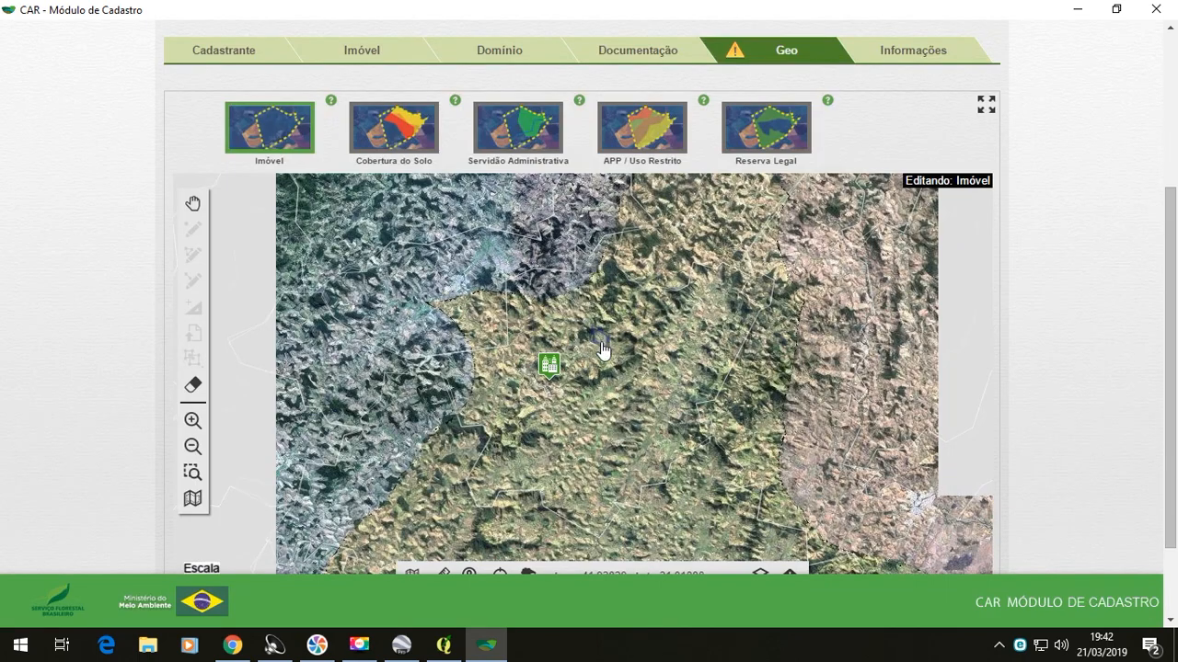
- Remove the trial Imóvel polygon from the map and confirm its deletion
scroll(602, 346, up, 3)
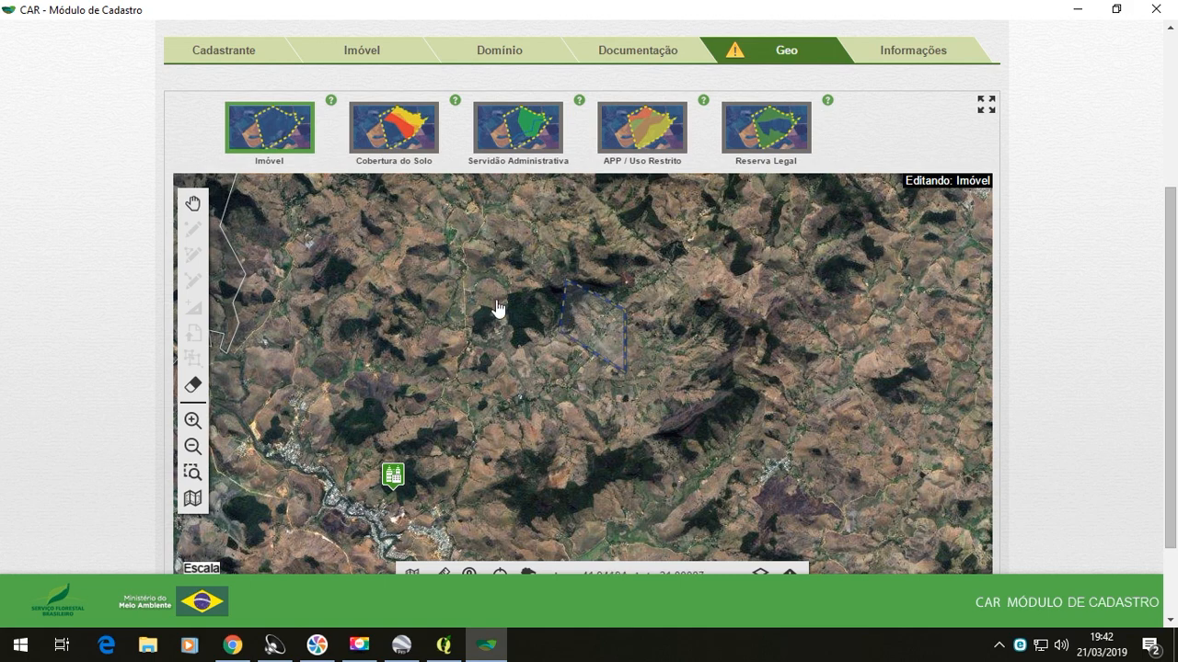
click(192, 385)
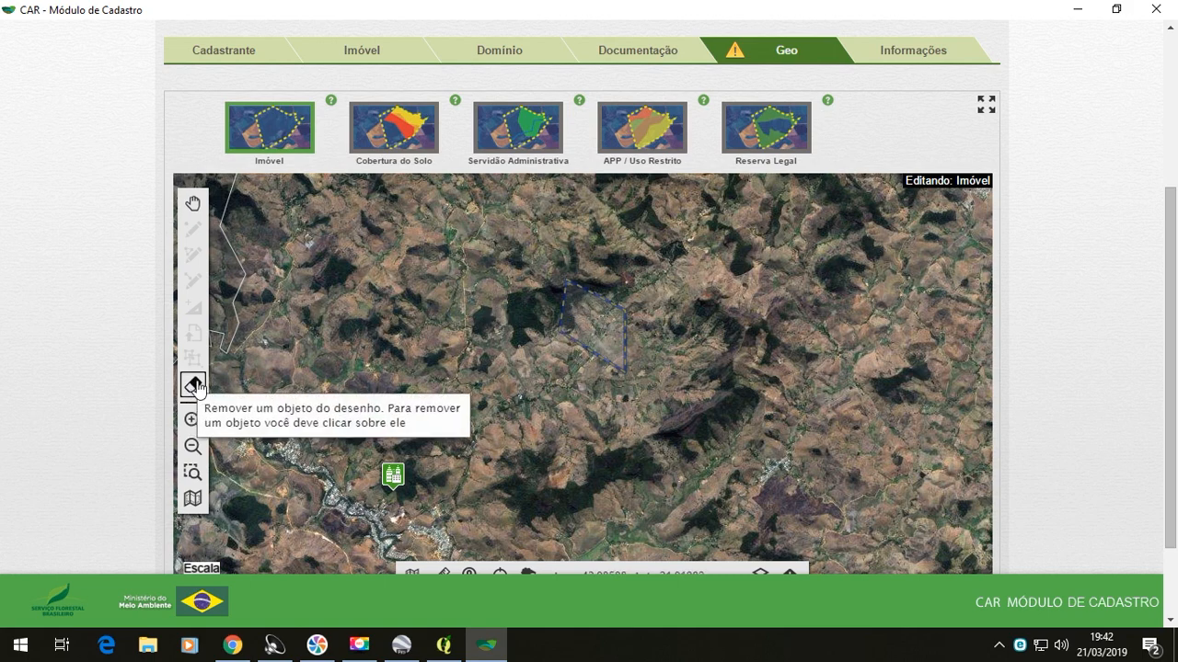
click(564, 312)
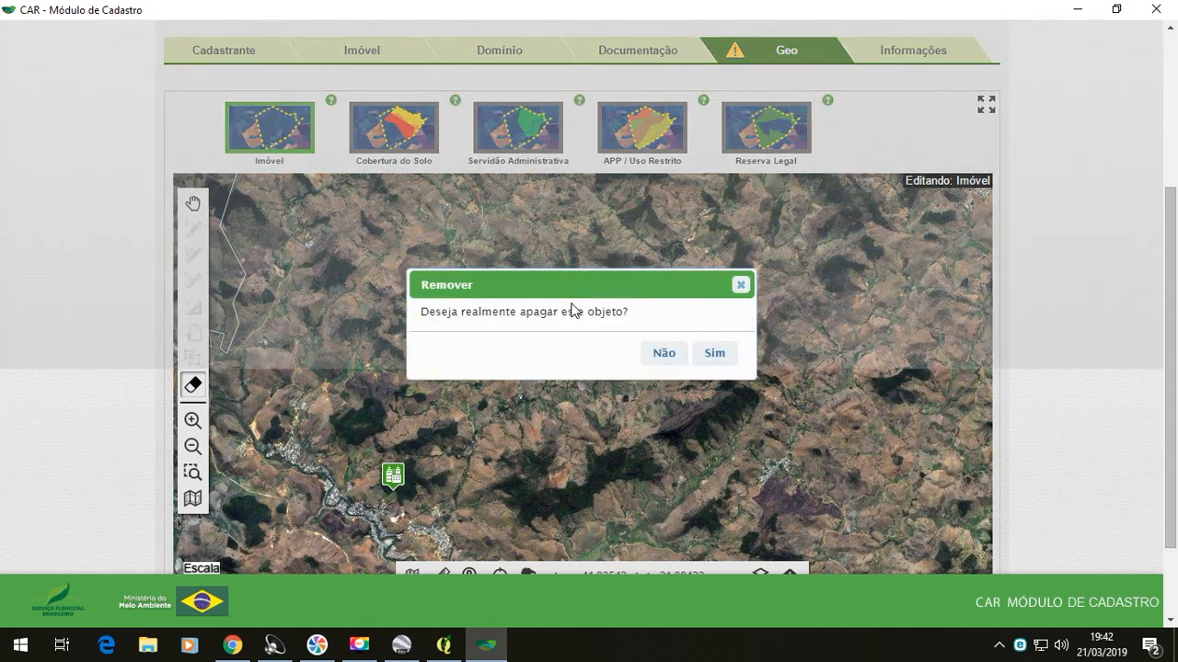
click(711, 355)
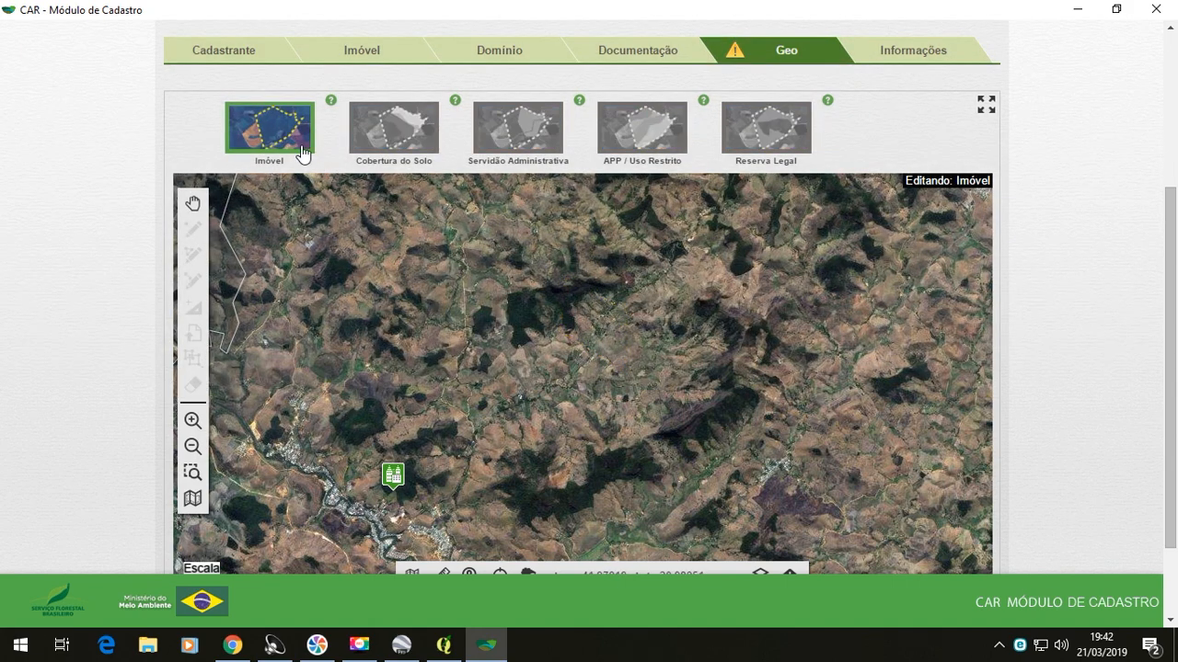
- Import the KML file "Imóvel rural" from the Canal EcoLegal CAR folder as the Imóvel boundary
click(270, 126)
click(276, 190)
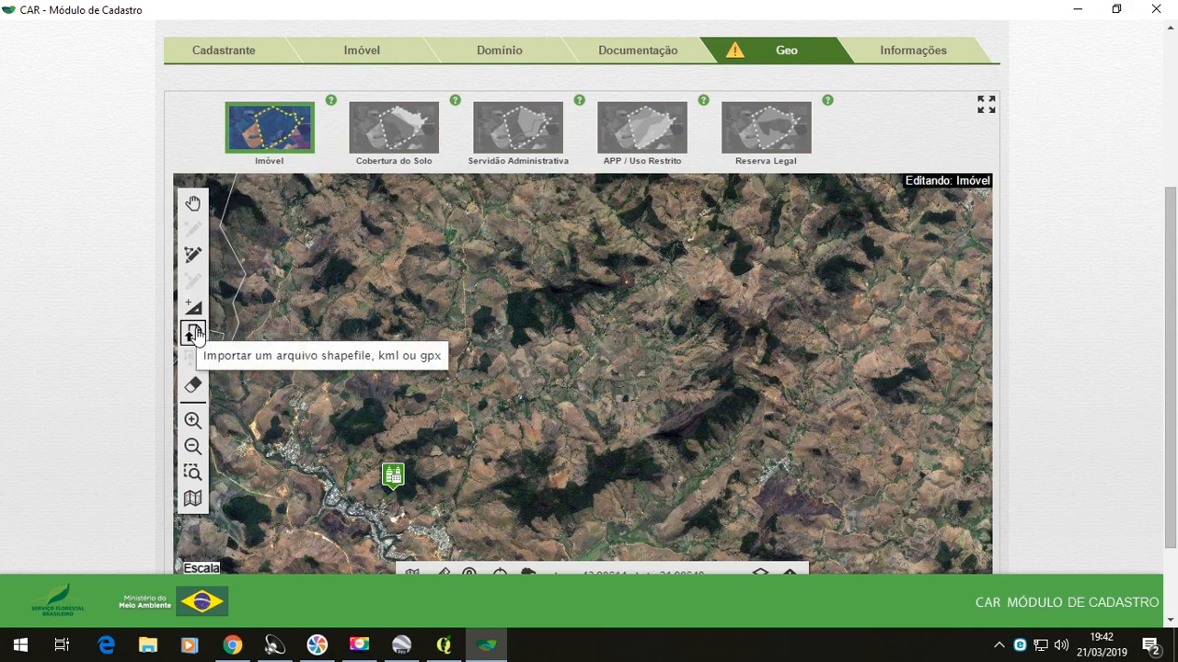
click(194, 333)
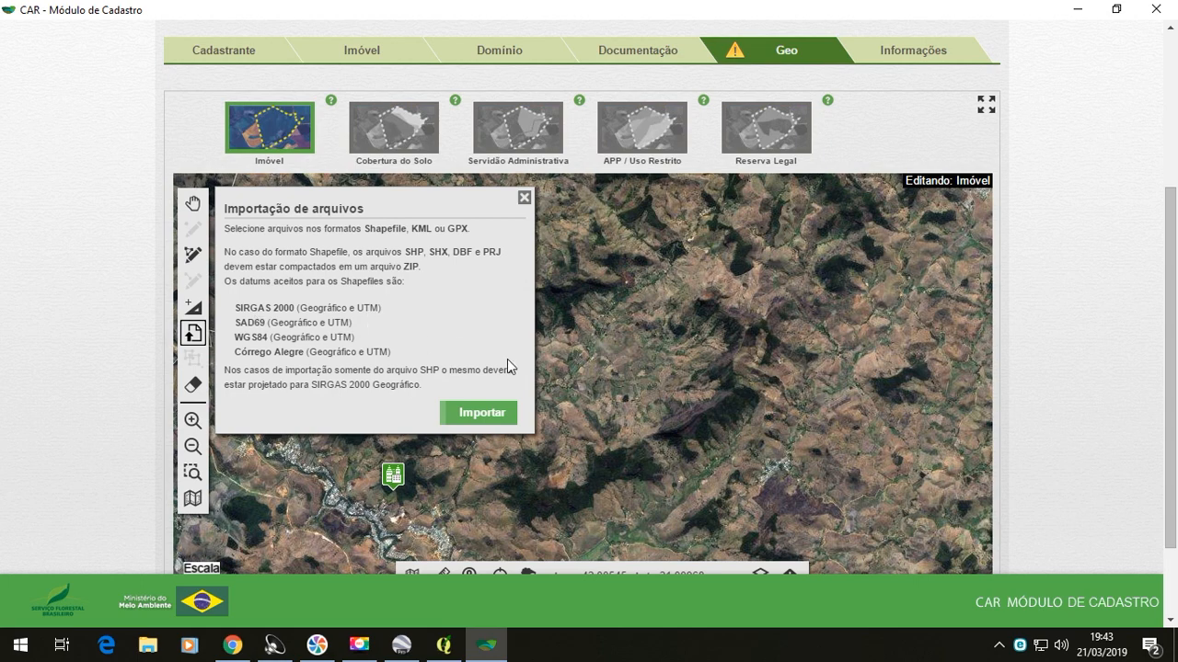
click(490, 414)
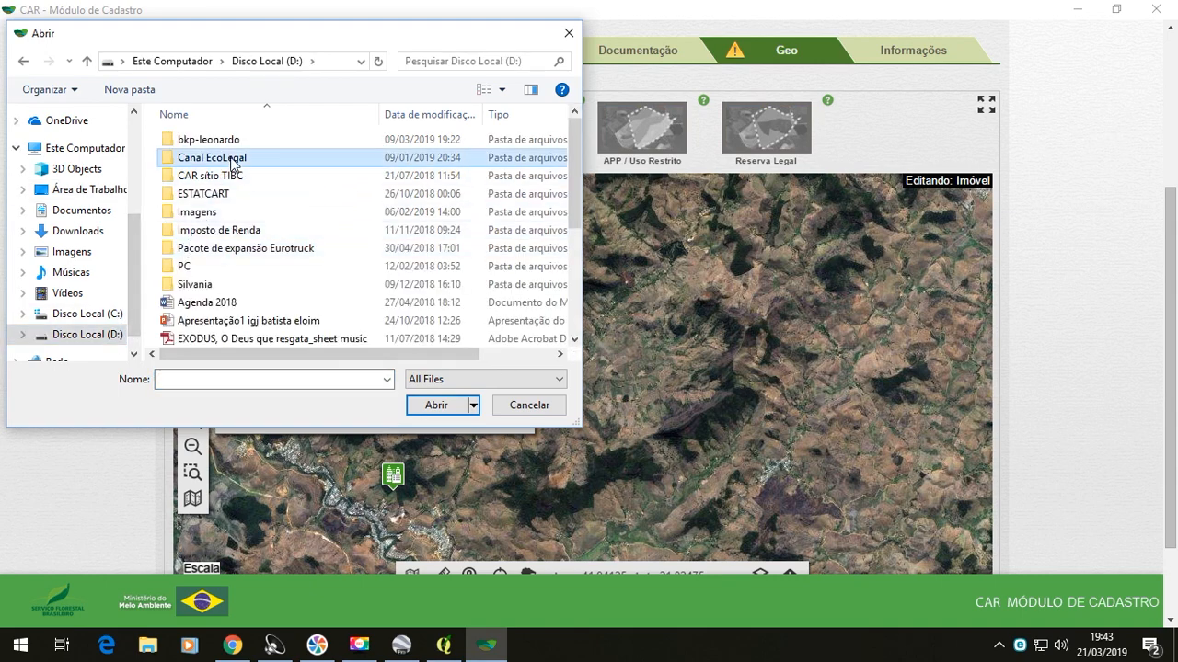
double_click(221, 156)
double_click(243, 197)
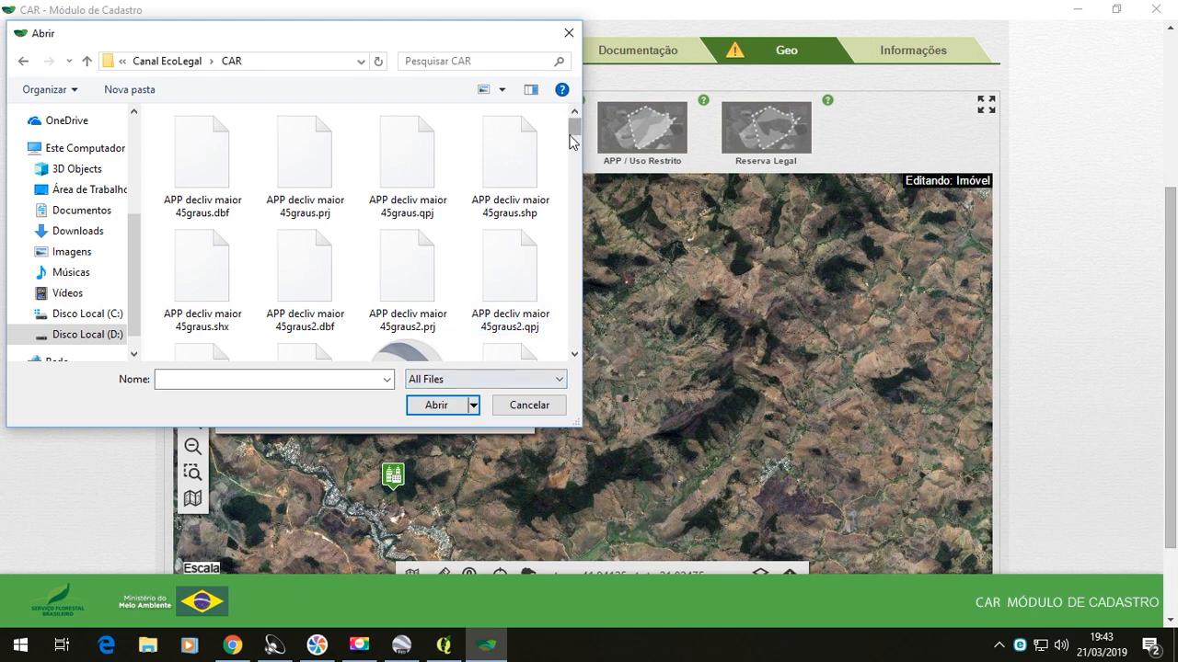
drag(578, 134, 552, 216)
click(527, 195)
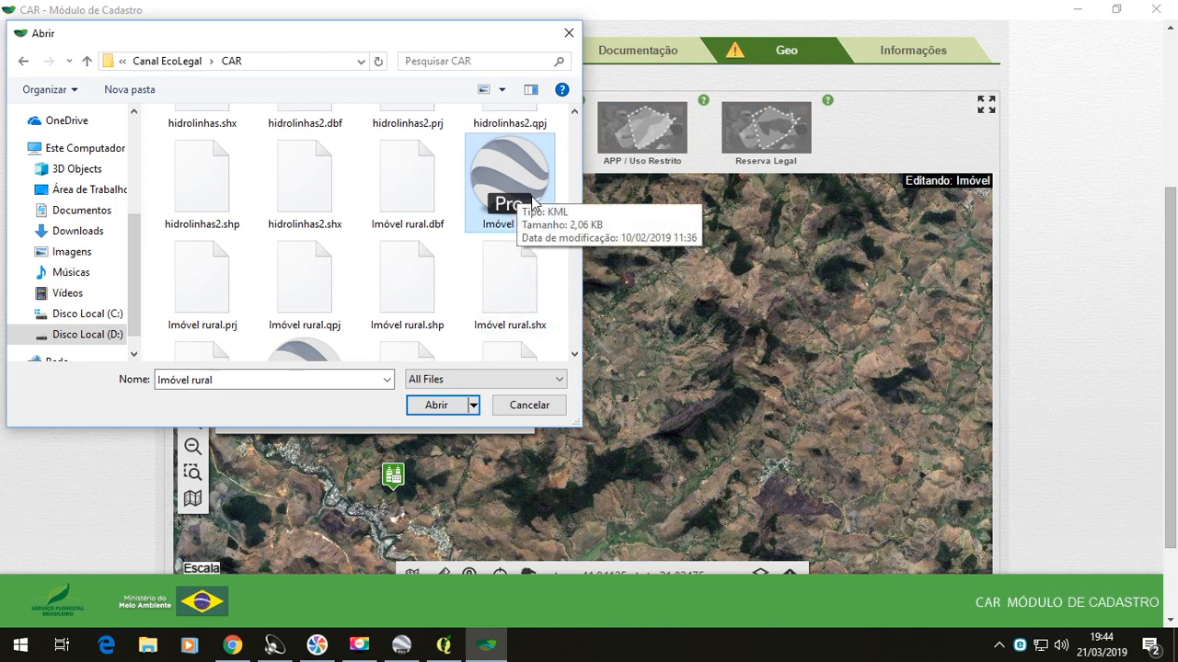
click(438, 406)
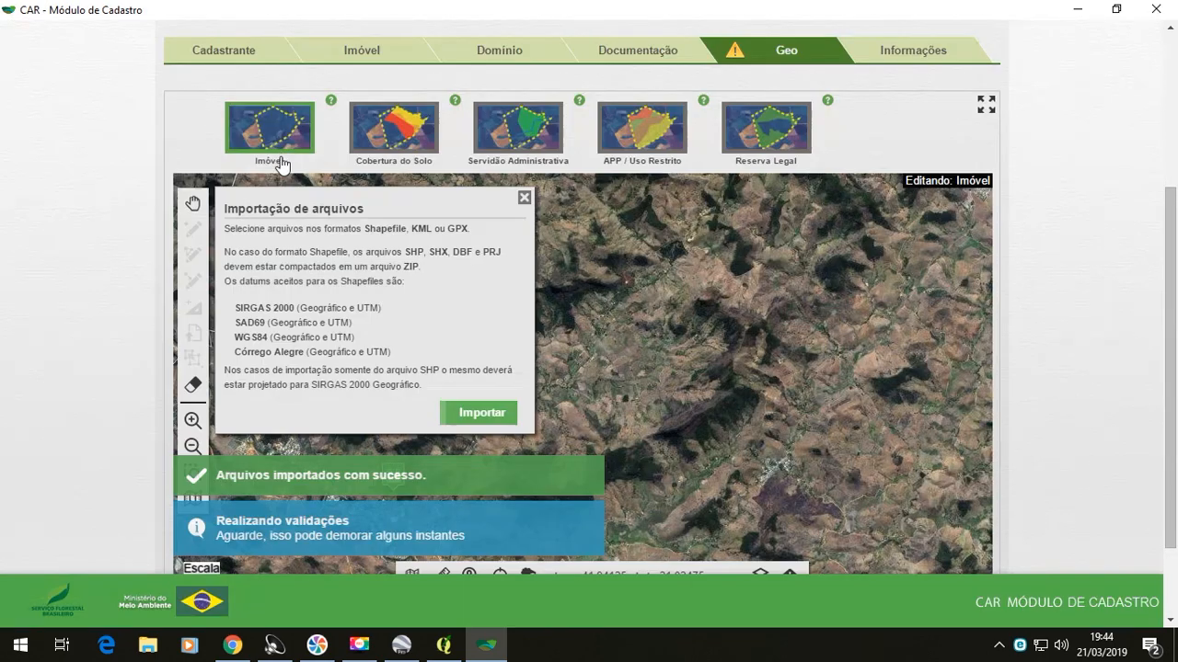
click(525, 197)
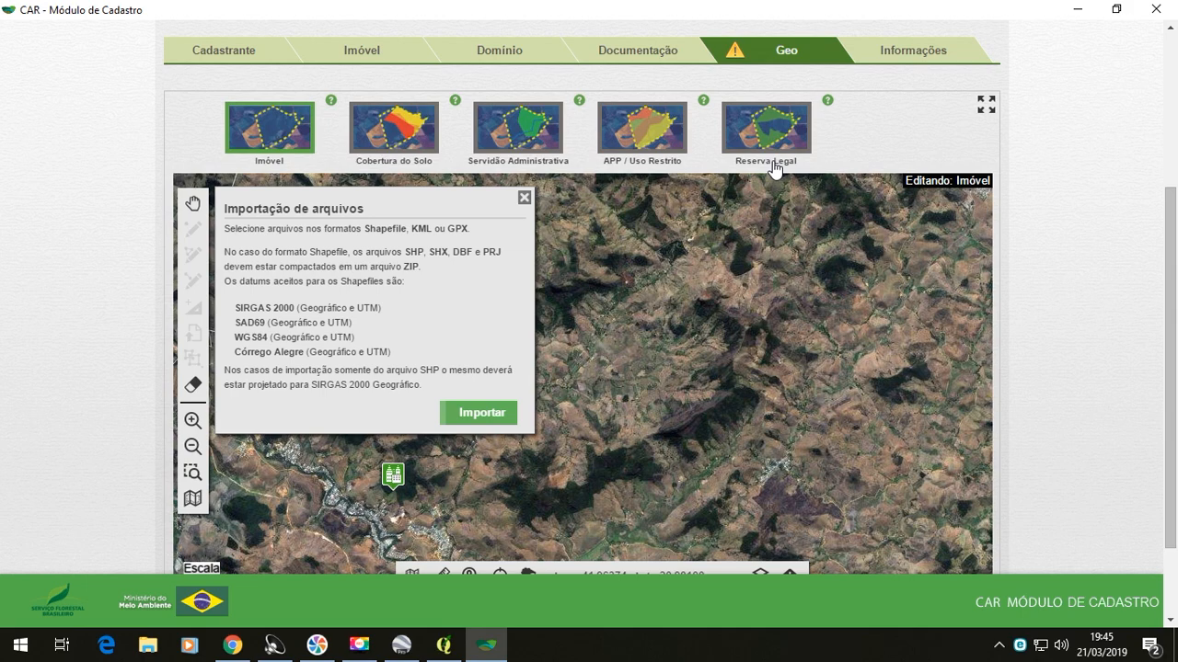
- Place the Sede ou Ponto de Referência do Imóvel marker inside the property boundary, just southwest of the main dirt road
click(258, 145)
click(293, 205)
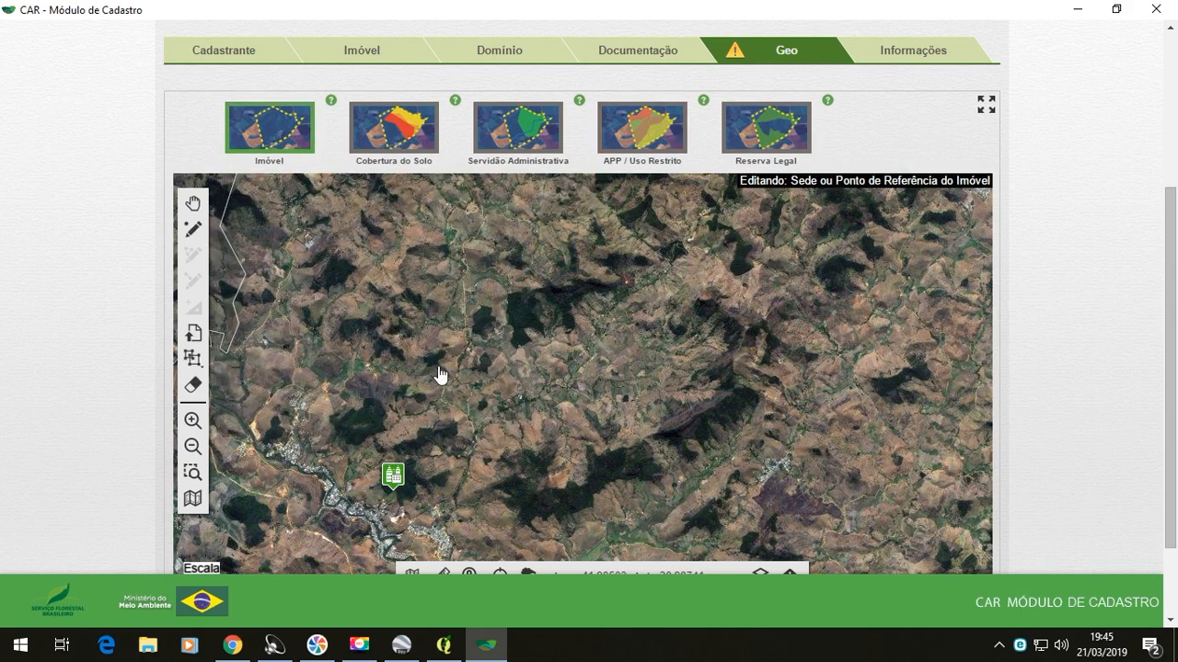
drag(633, 433, 651, 196)
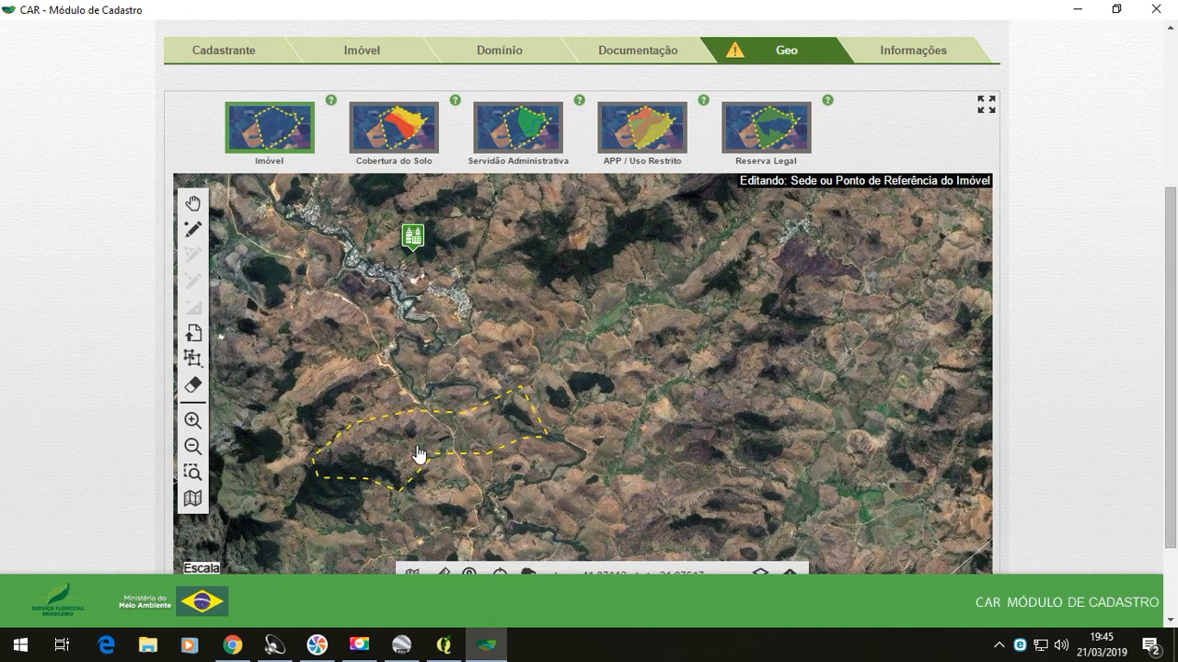
scroll(454, 428, up, 2)
scroll(461, 464, up, 2)
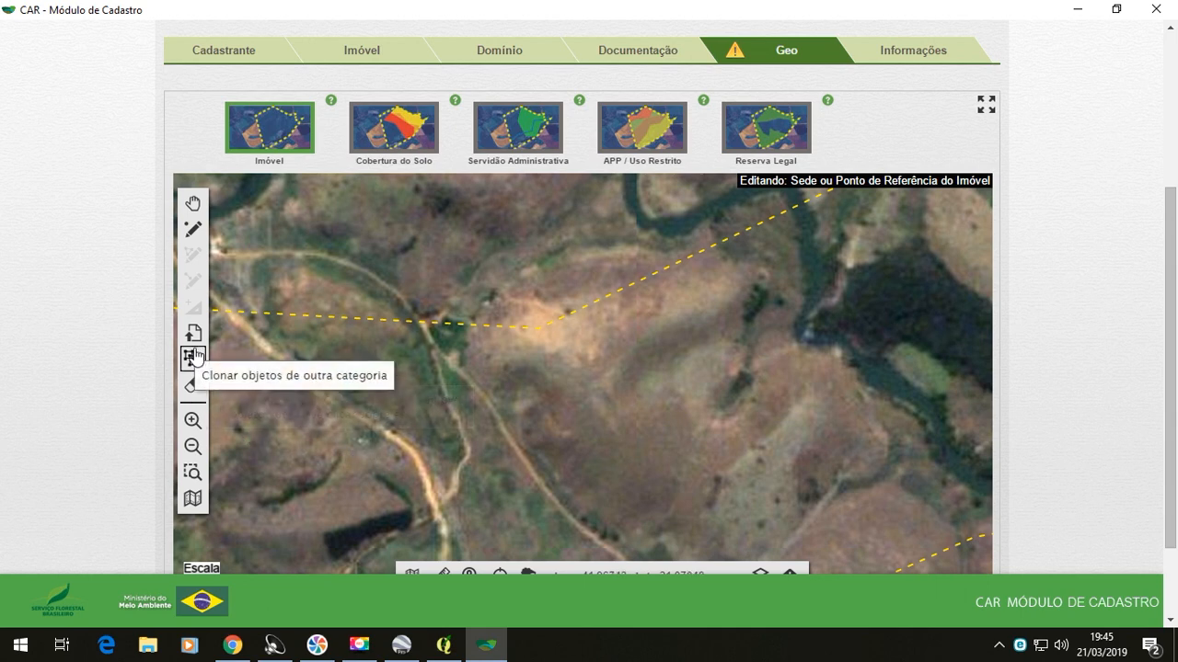
click(192, 229)
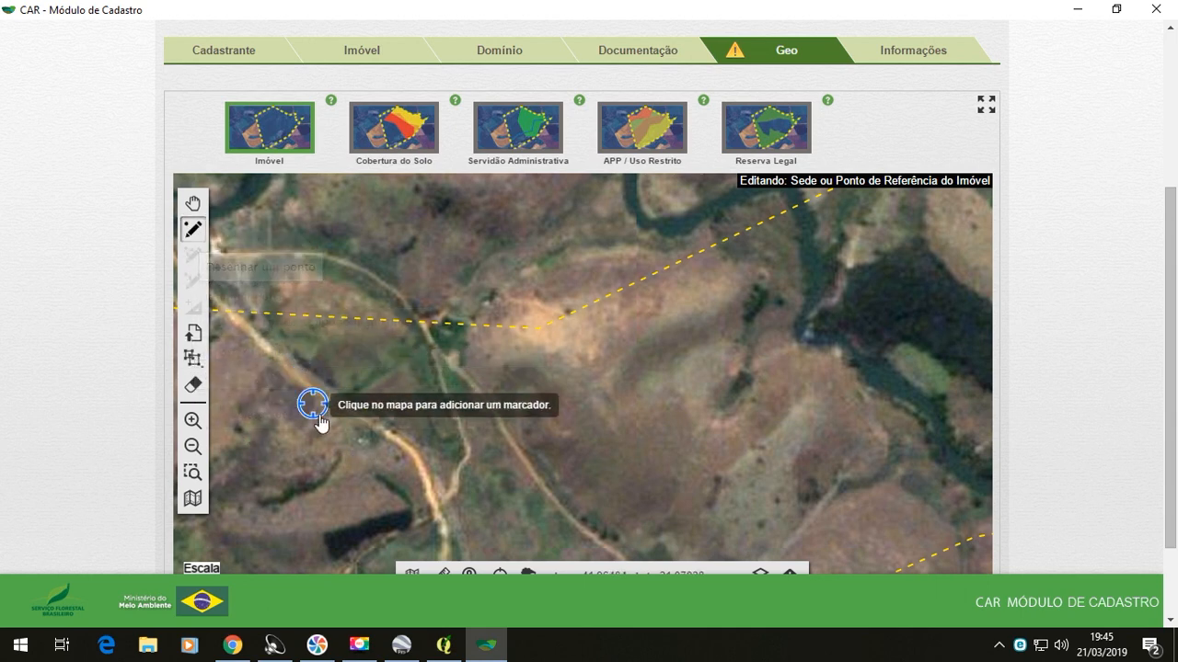
click(360, 444)
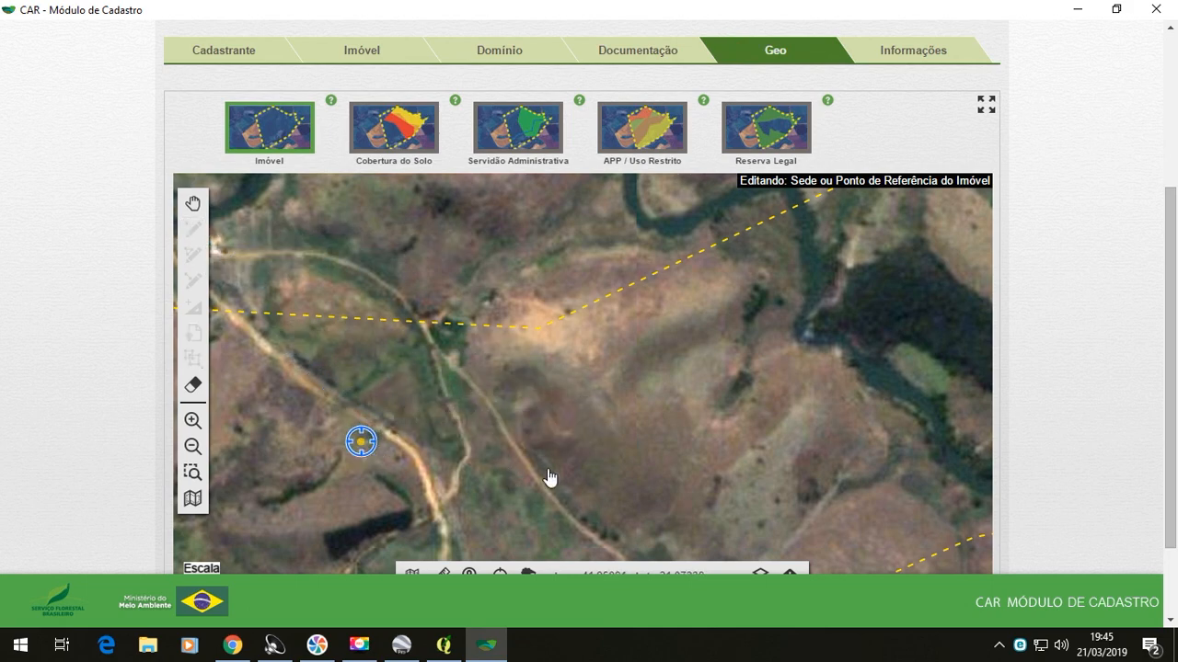
scroll(577, 476, down, 3)
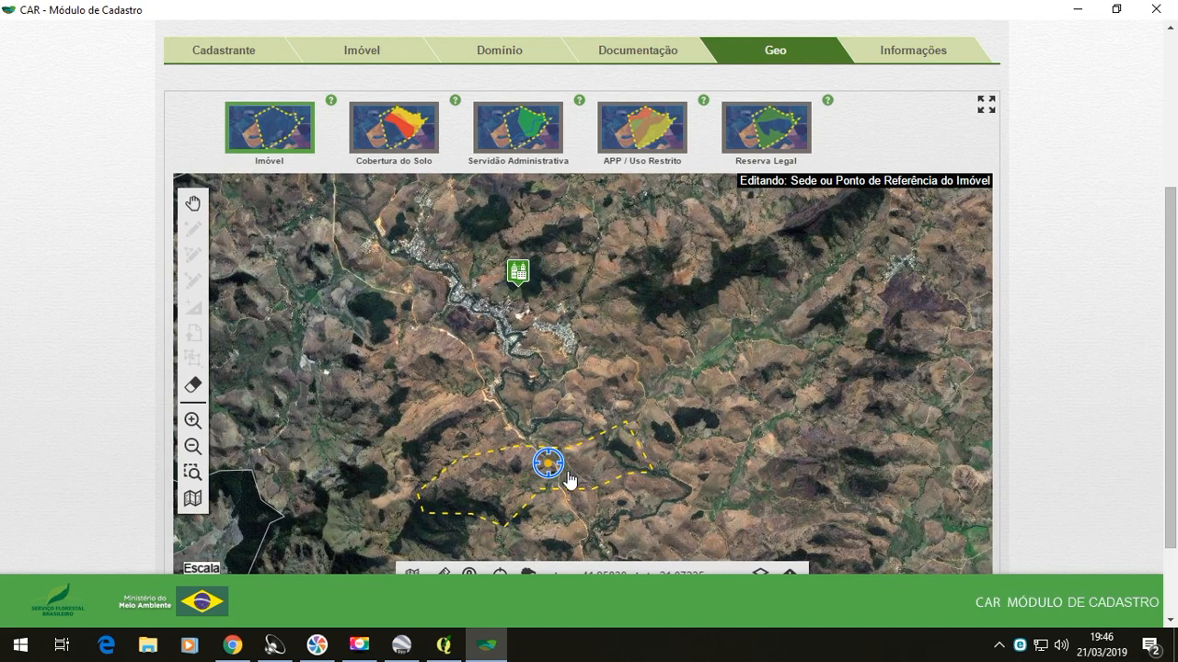
scroll(547, 466, up, 4)
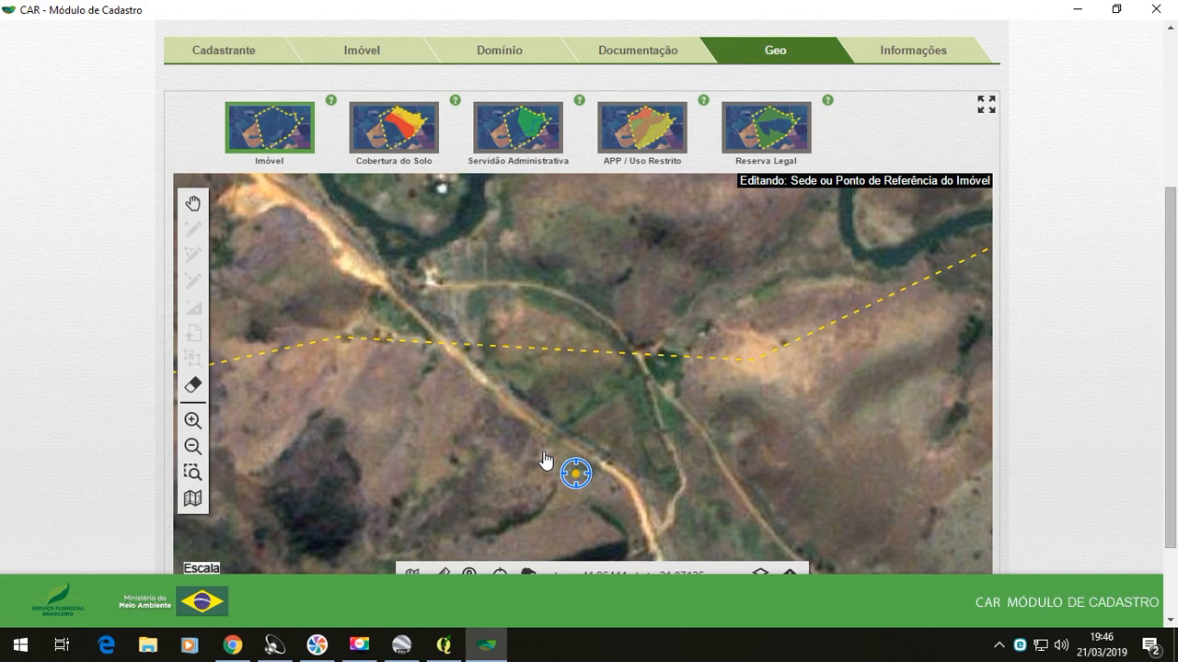
scroll(547, 460, down, 1)
scroll(546, 460, down, 1)
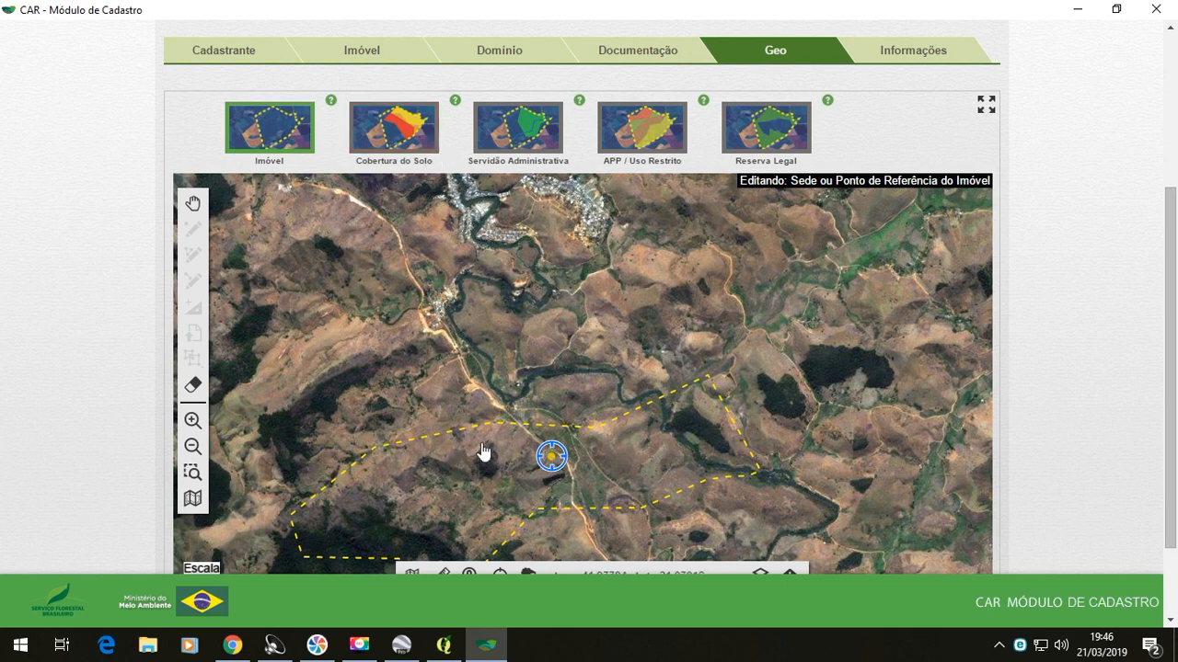
click(266, 146)
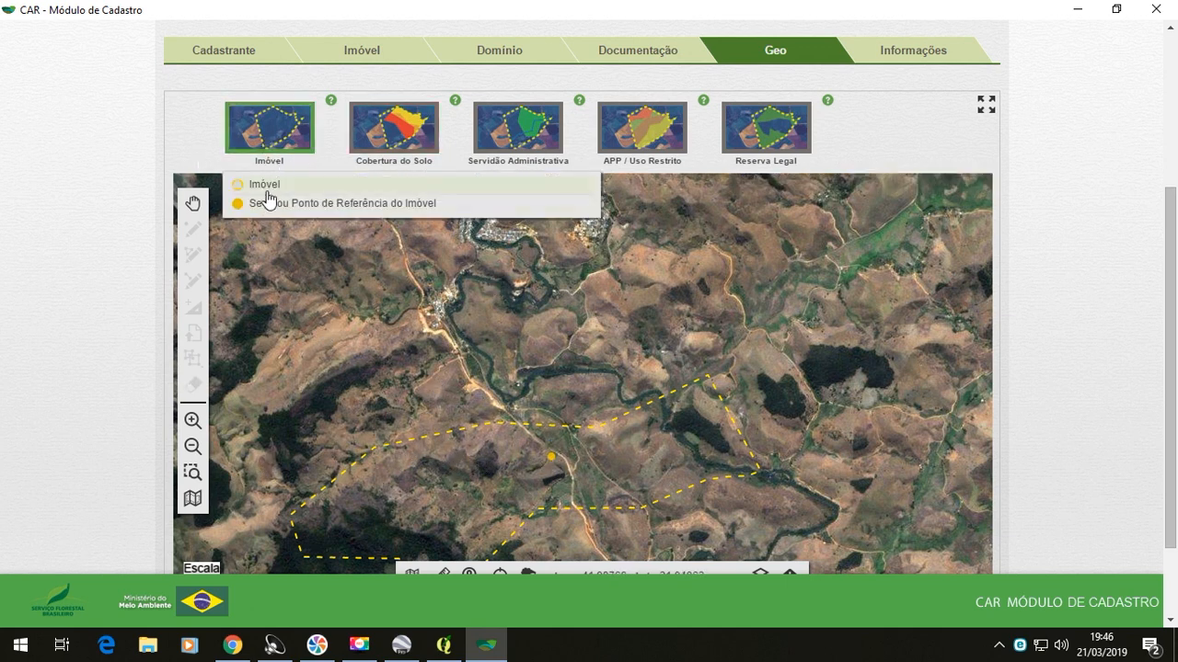
- Import the compressed shapefile archive "Fragmentos florestais" from the CAR folder as Remanescente de Vegetação Nativa under Cobertura do Solo
click(379, 144)
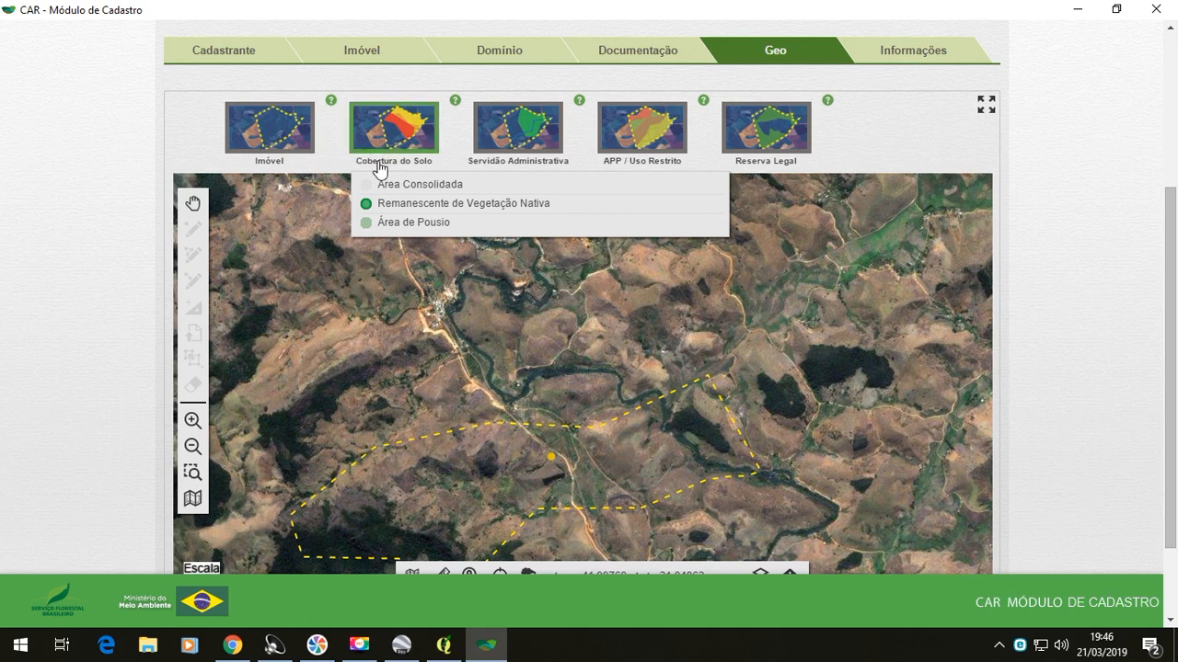
mouse_move(431, 208)
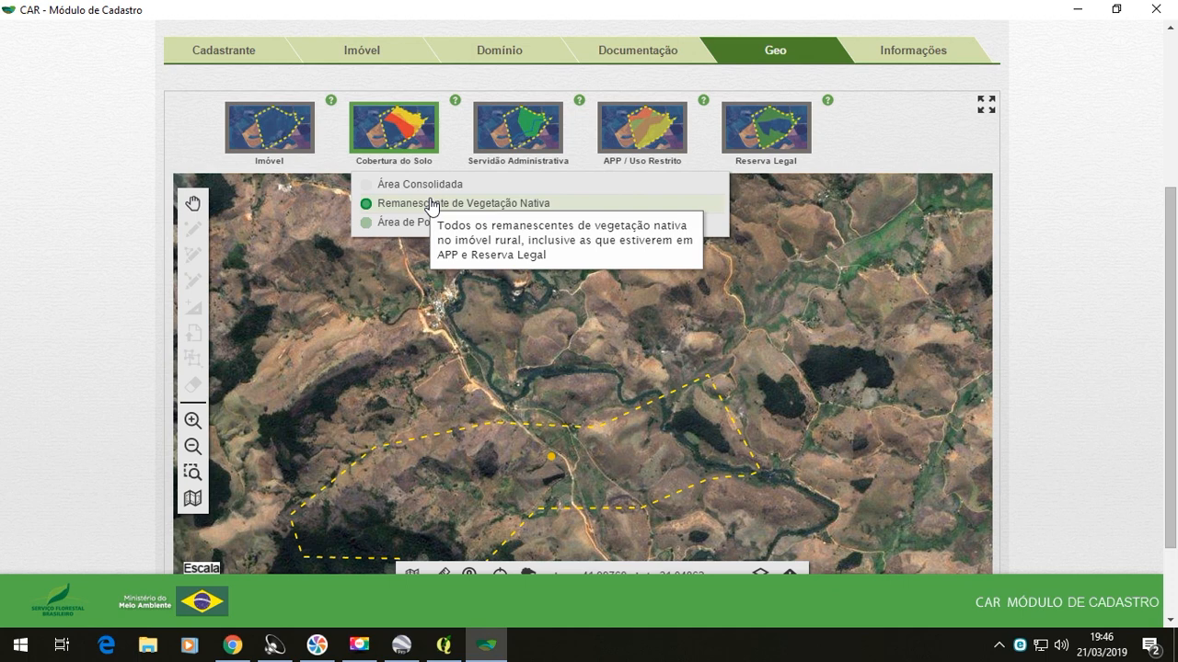
click(431, 205)
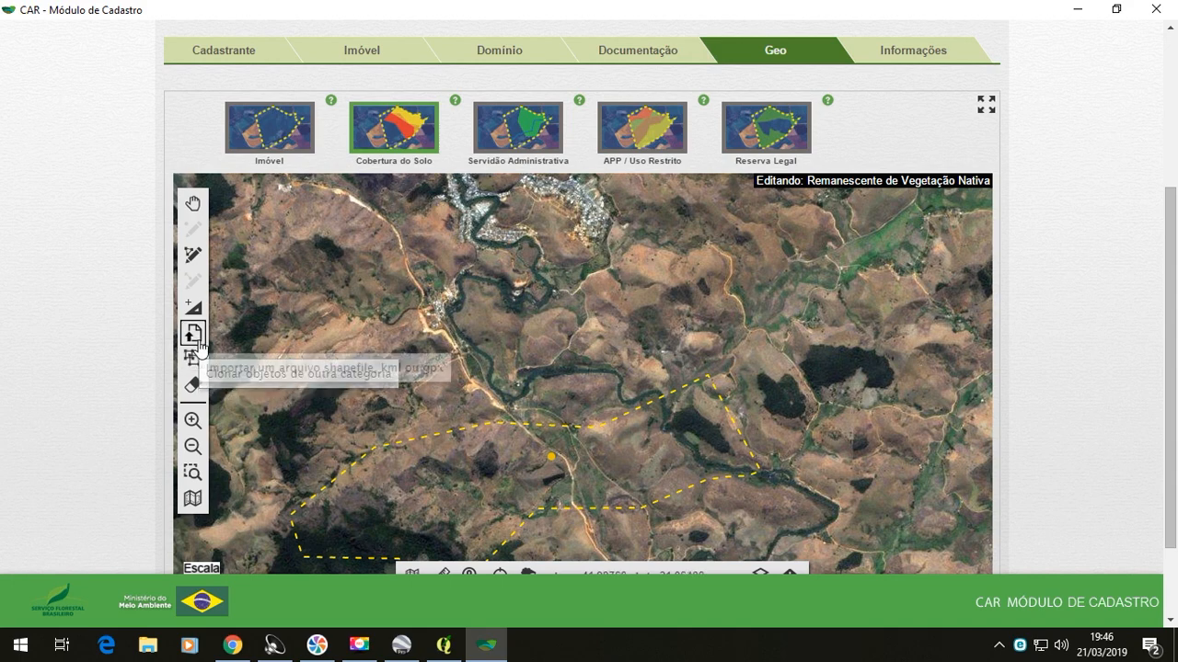
click(194, 336)
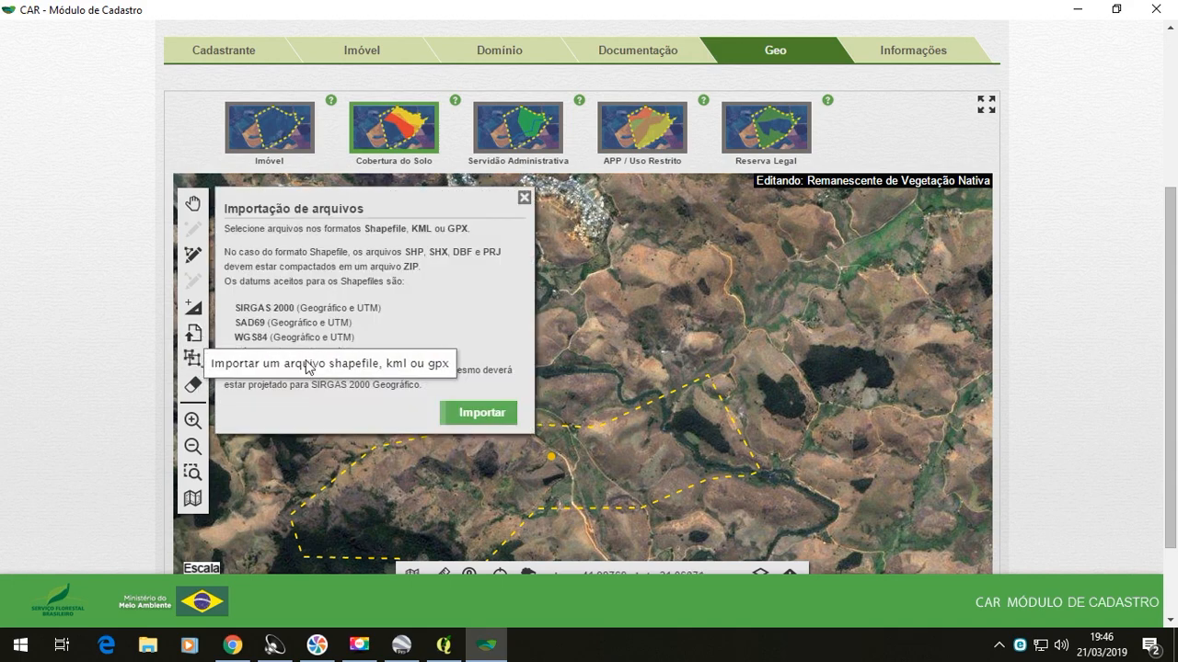
click(505, 414)
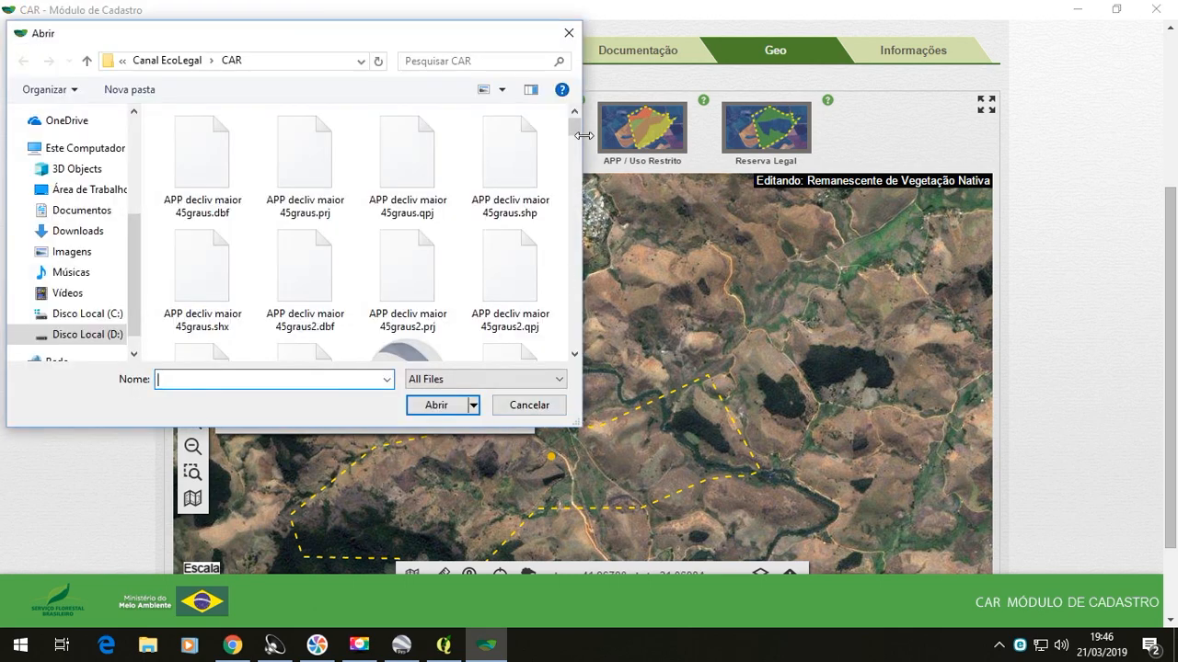
drag(575, 121, 574, 219)
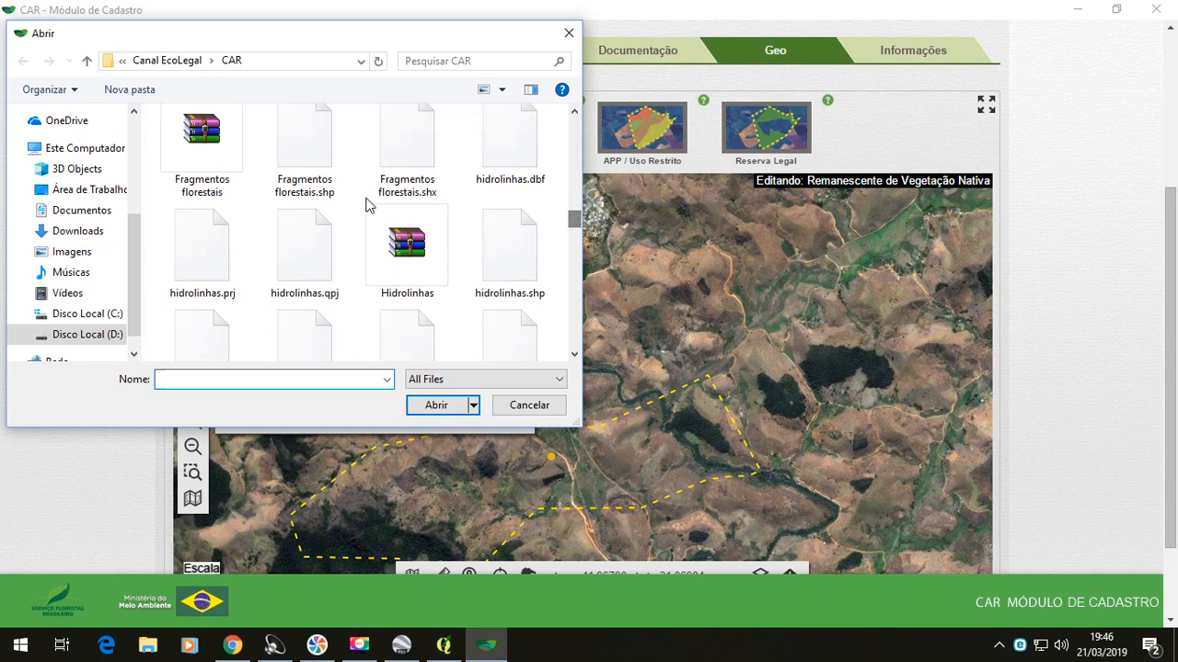
click(213, 165)
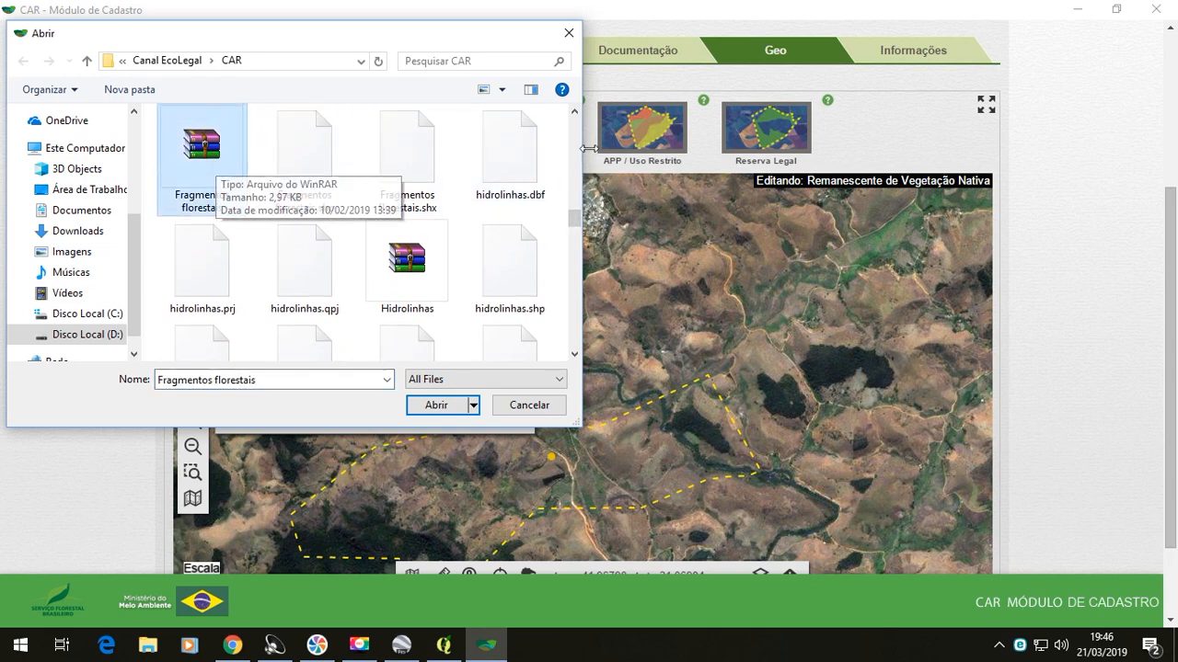
click(575, 113)
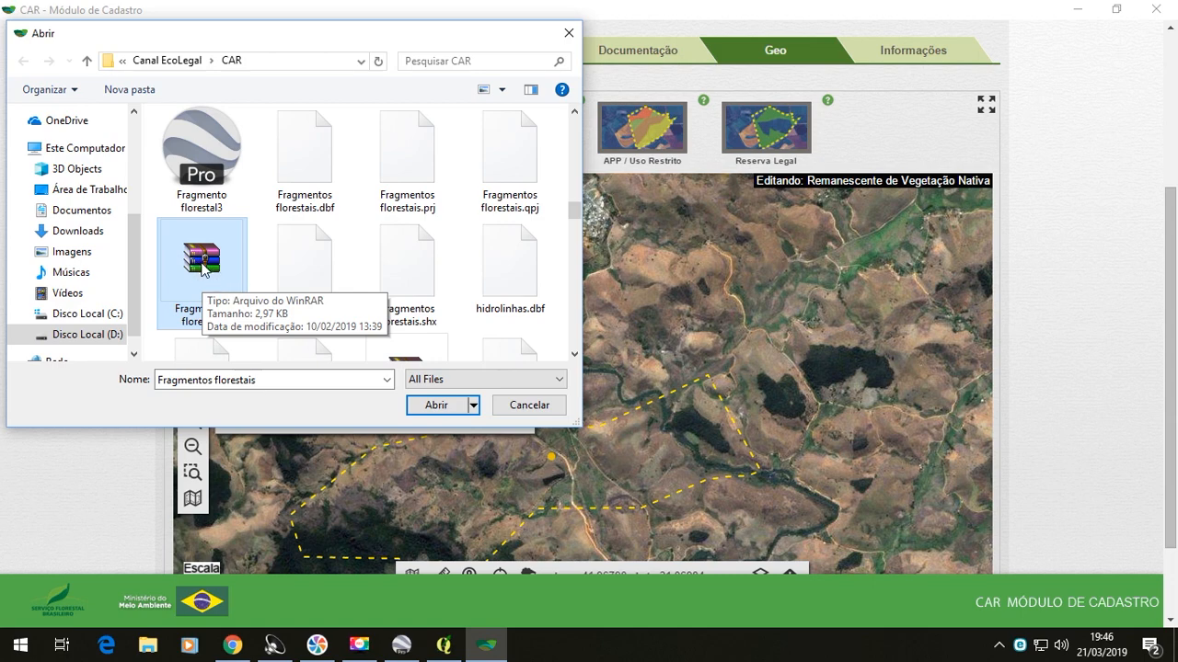
click(438, 403)
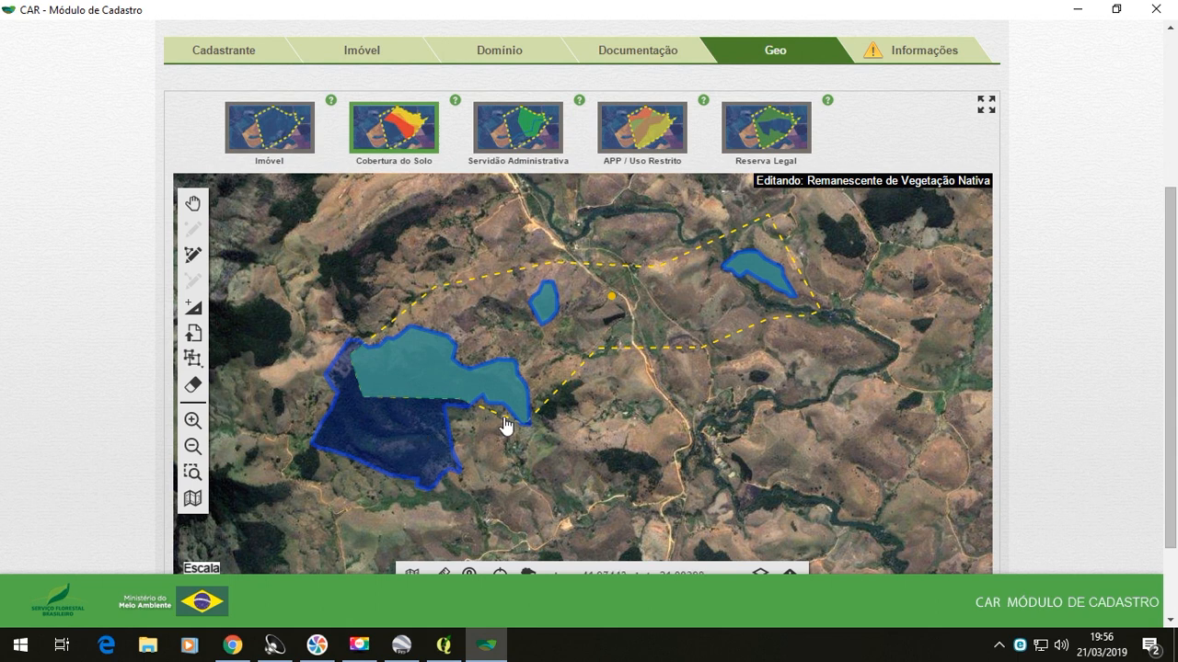
- Choose Área Consolidada under Cobertura do Solo as the category for editing on the map
click(386, 140)
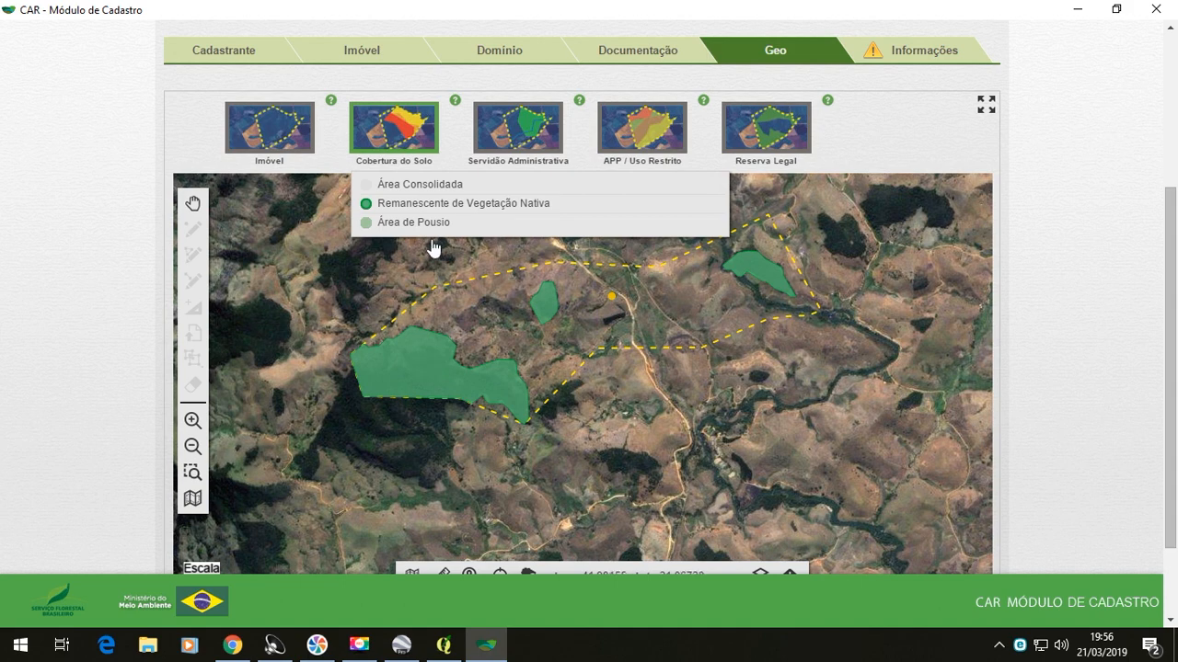
mouse_move(428, 226)
mouse_move(408, 189)
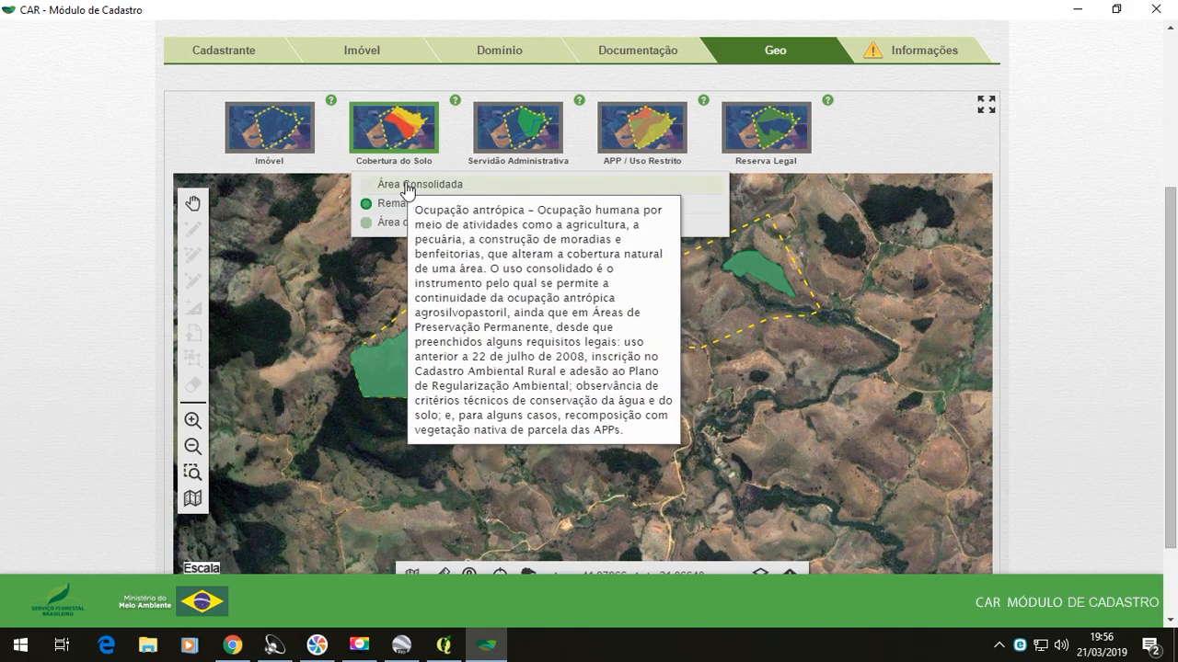
click(408, 187)
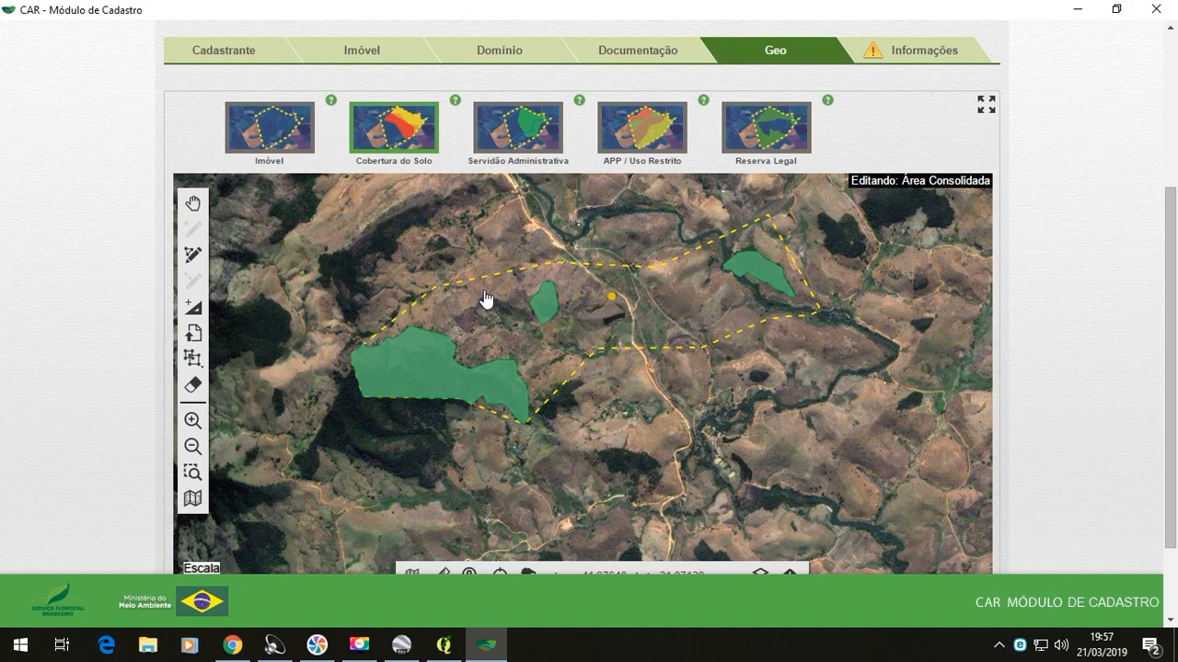
click(398, 147)
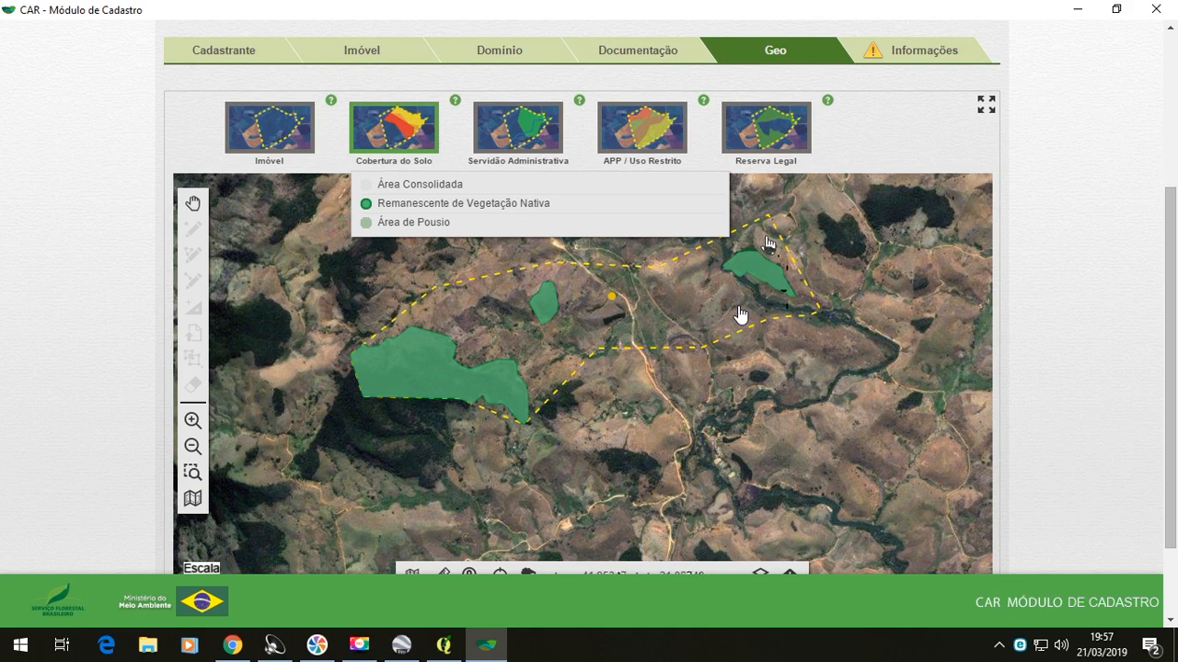
click(436, 186)
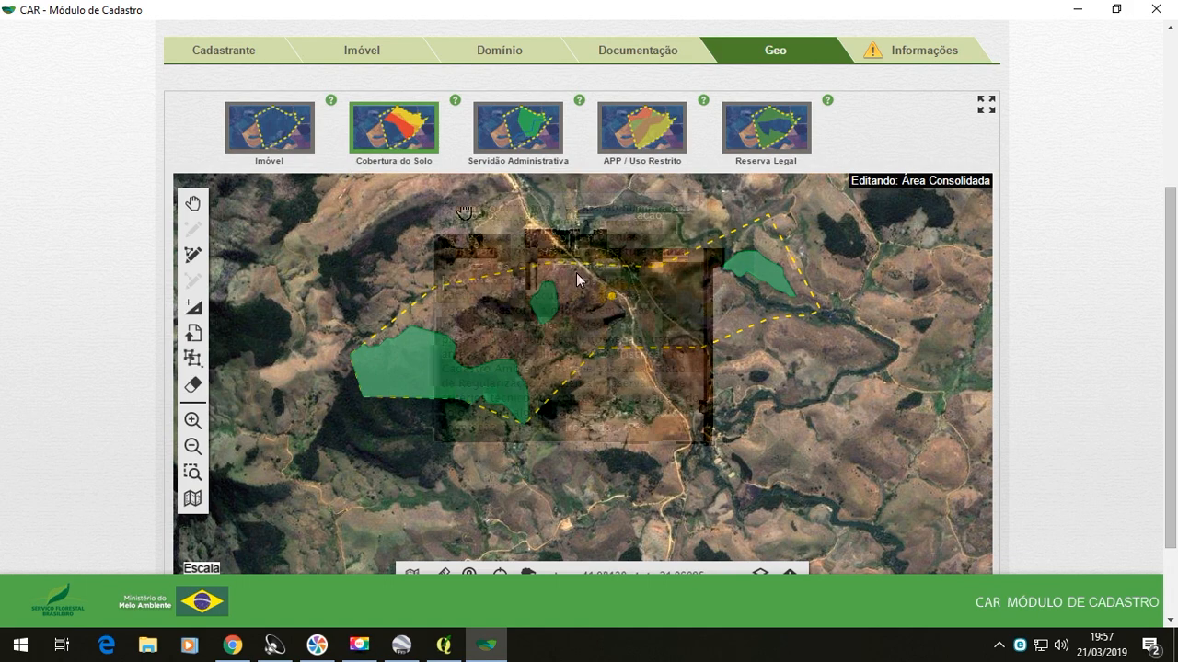
- Import the KML file "Imóvel rural" from the Canal EcoLegal CAR folder as Área Consolidada
click(194, 333)
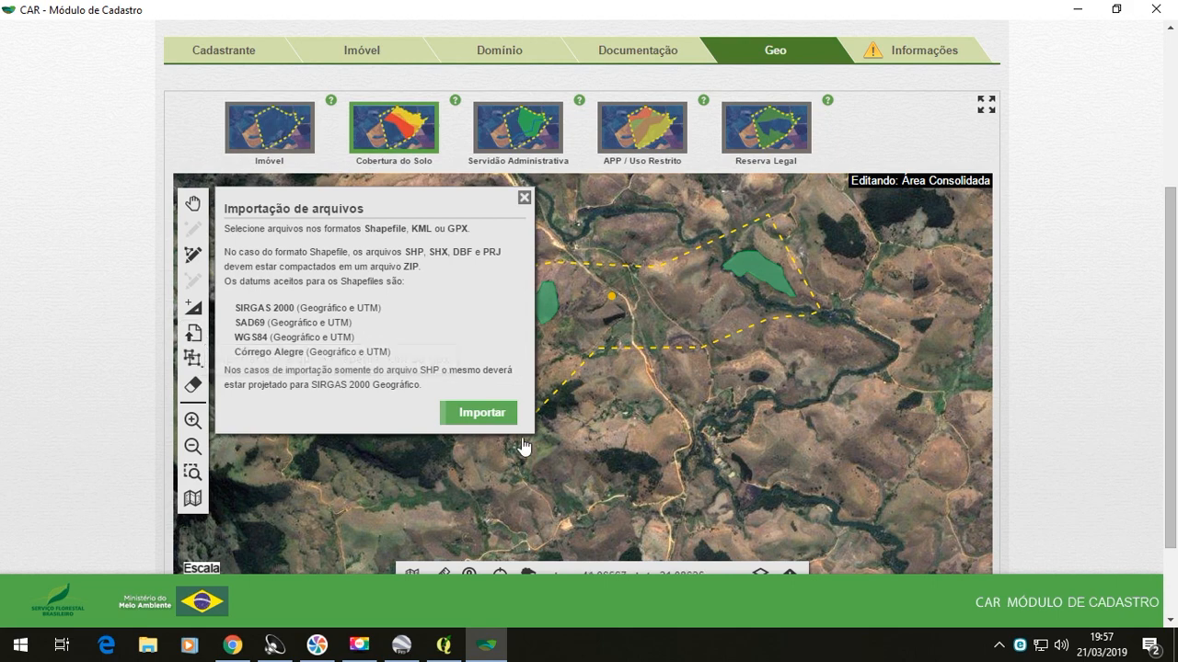
click(499, 416)
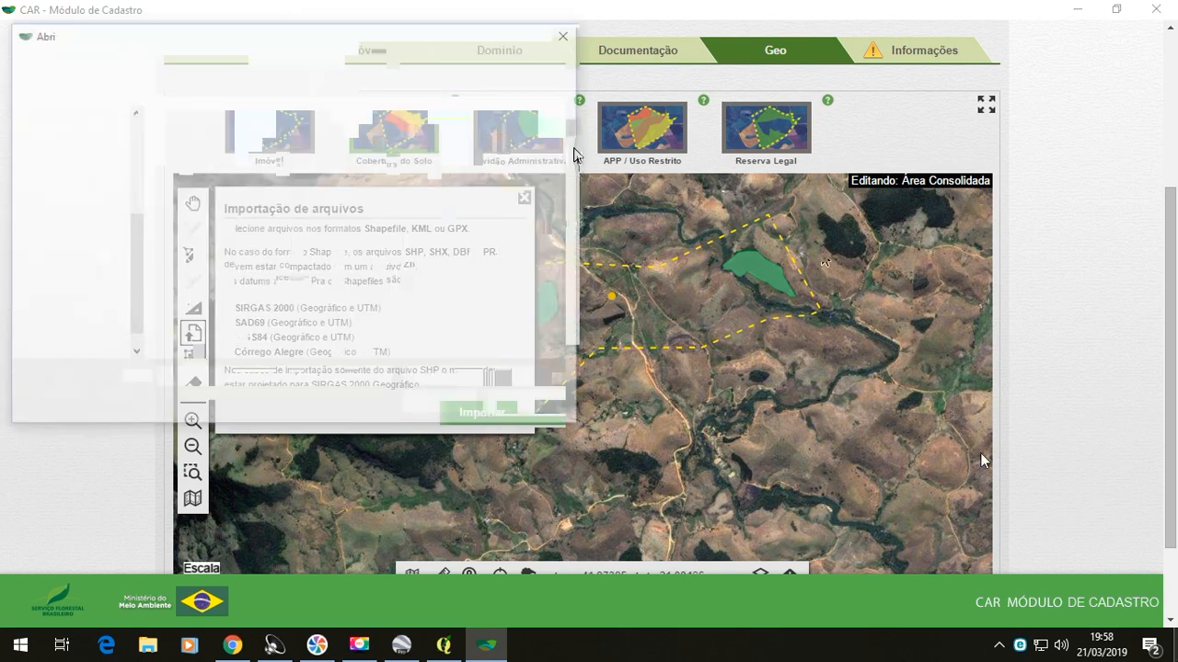
drag(573, 154, 578, 242)
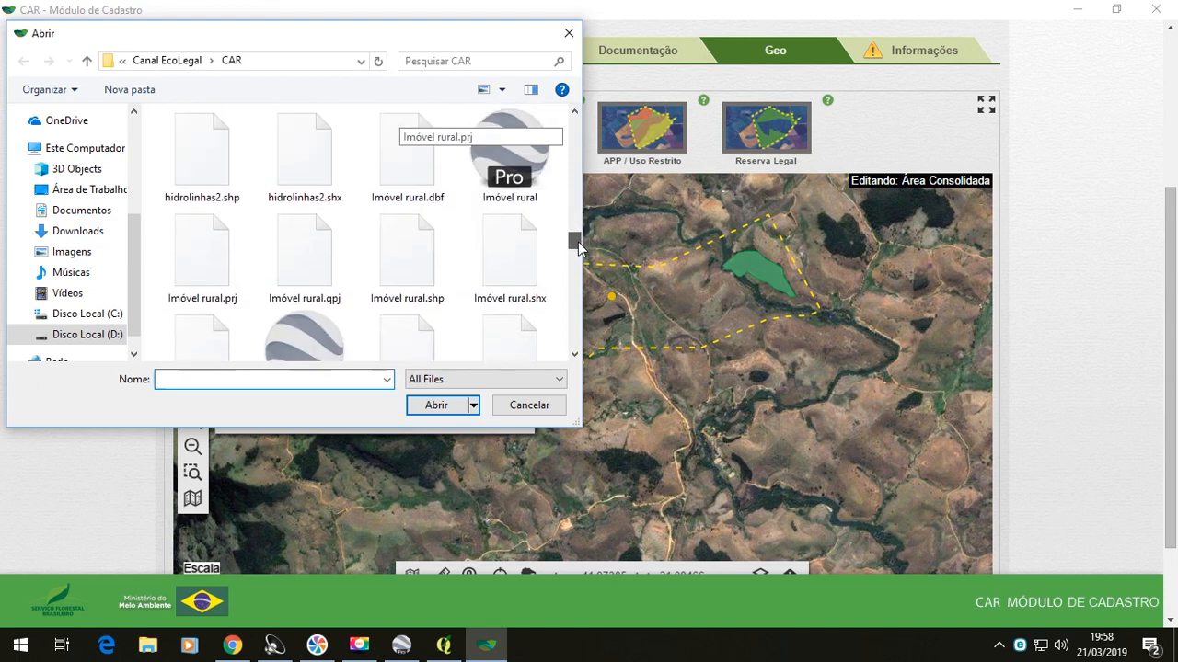
click(512, 163)
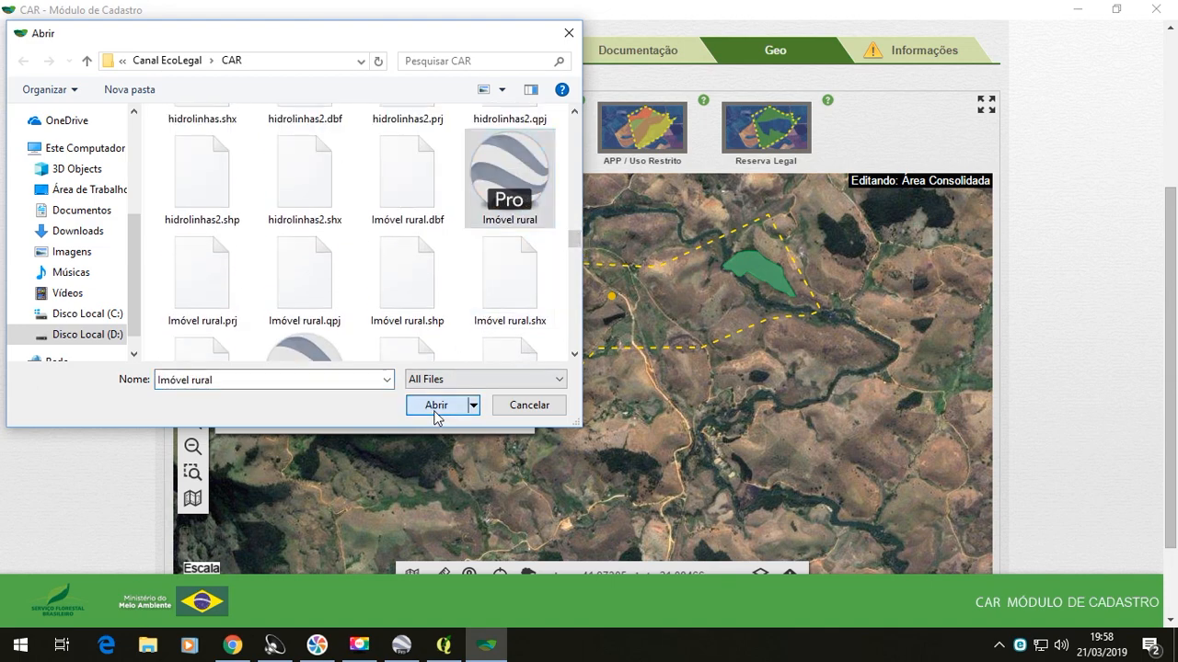
click(436, 406)
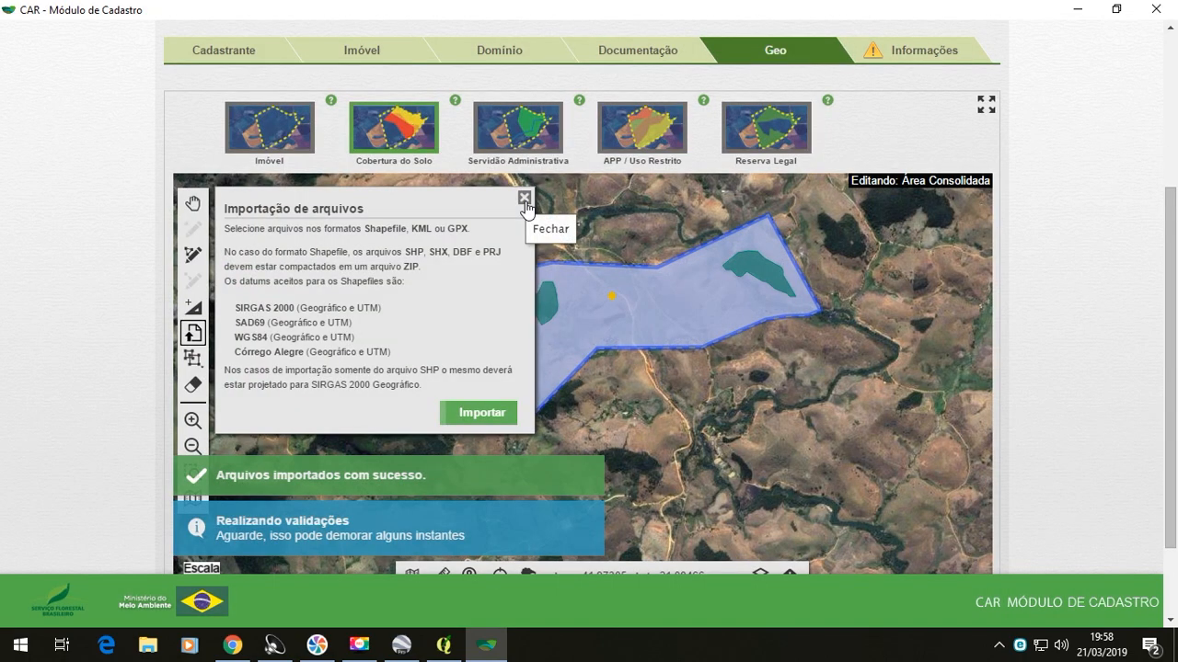
click(523, 196)
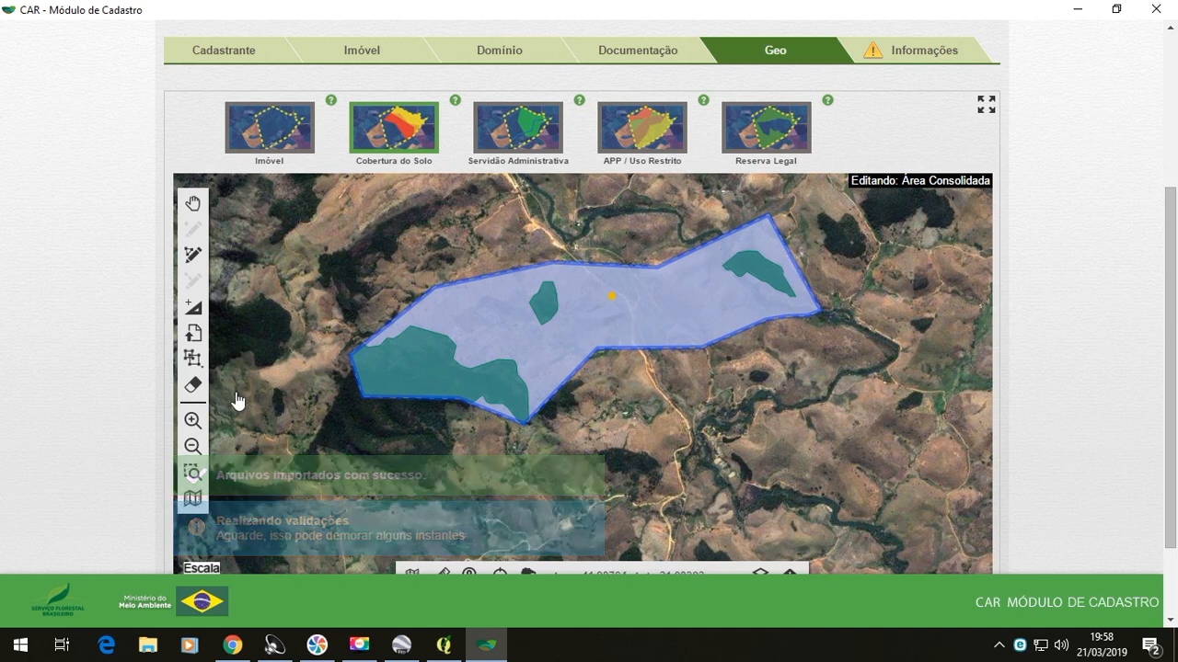
- Erase the imported Área Consolidada polygon from the map
click(197, 391)
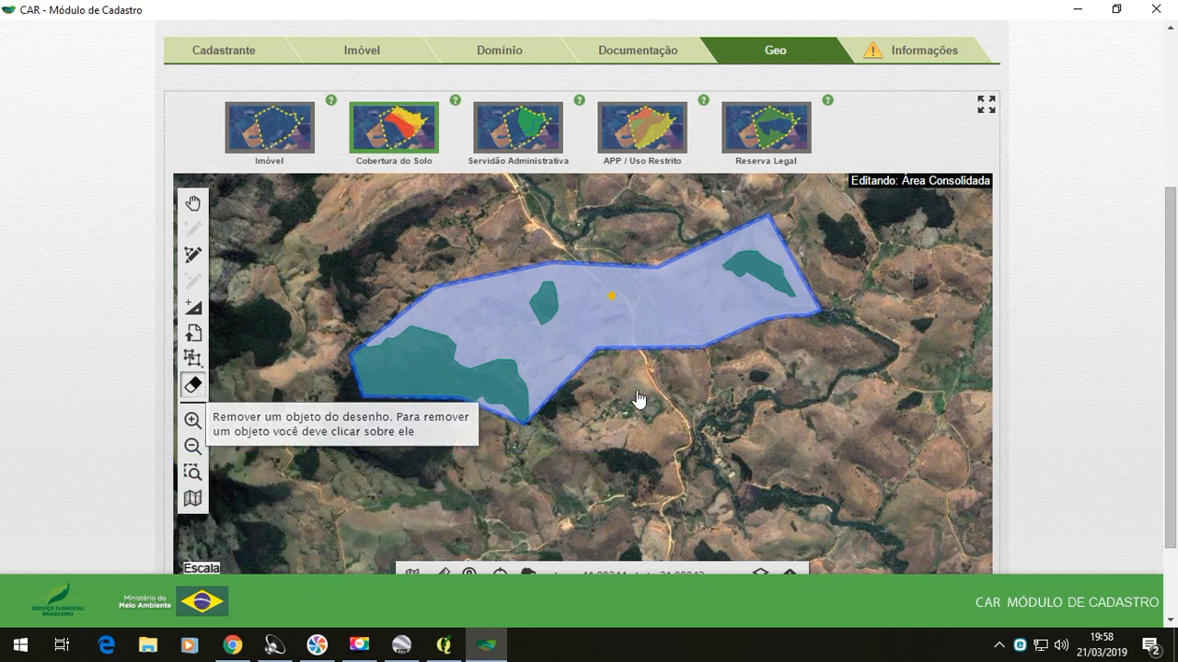
click(620, 329)
click(725, 361)
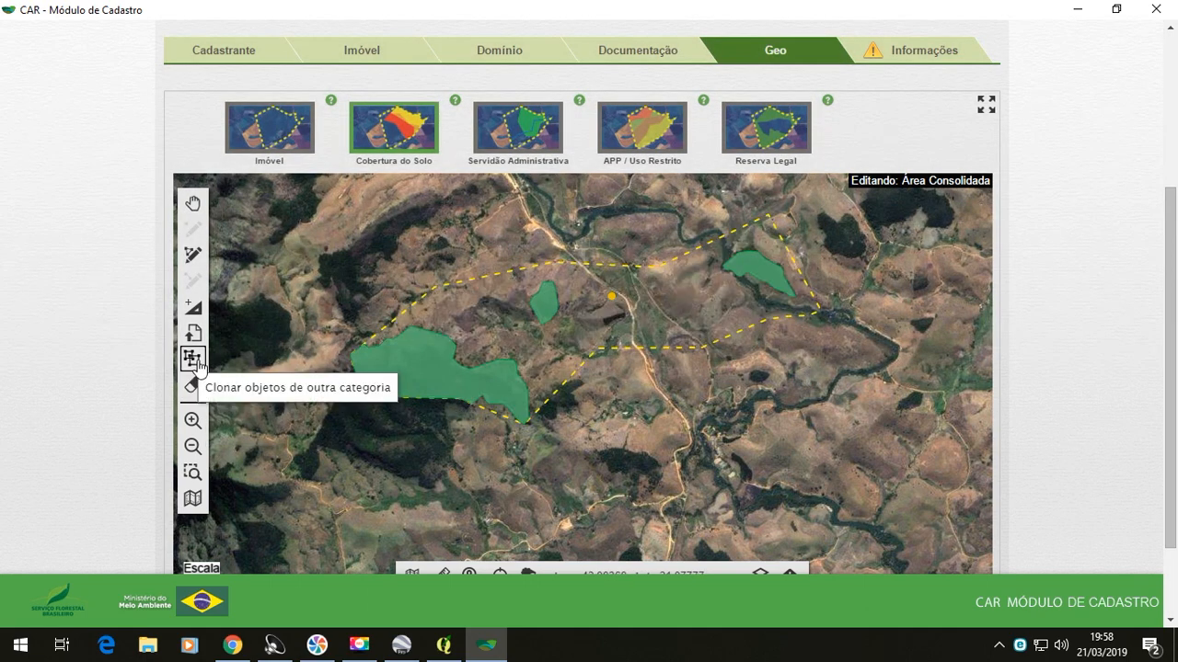
- Clone the Imóvel geometry into Área Consolidada and acknowledge the cloning notice
click(193, 359)
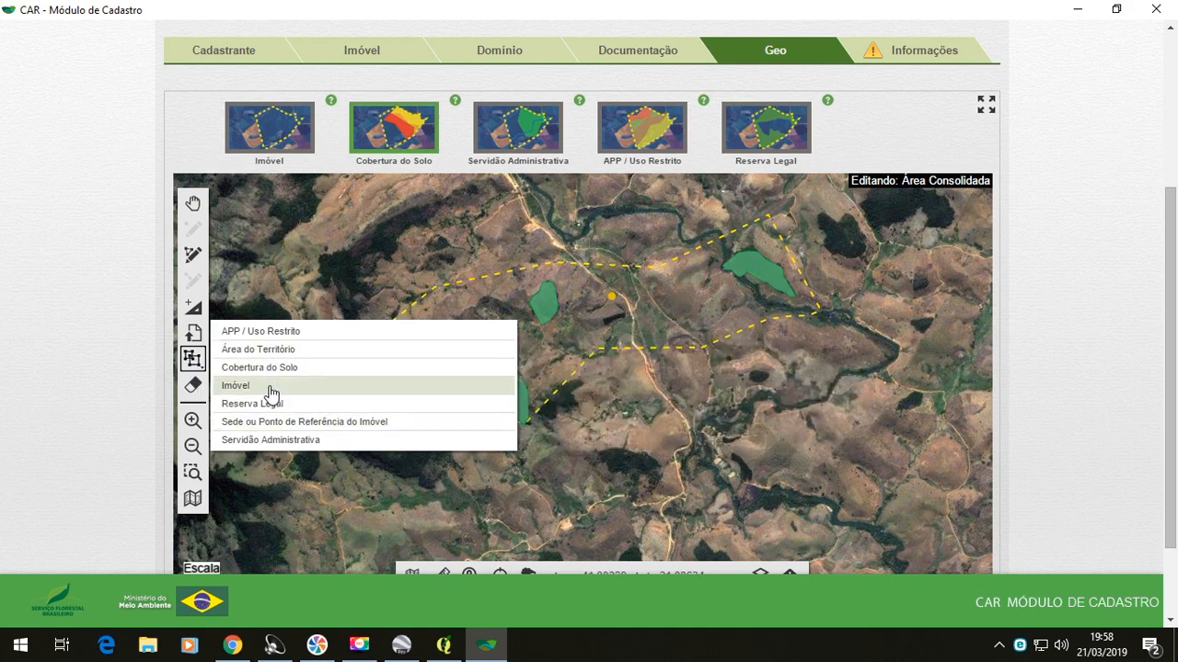
click(236, 386)
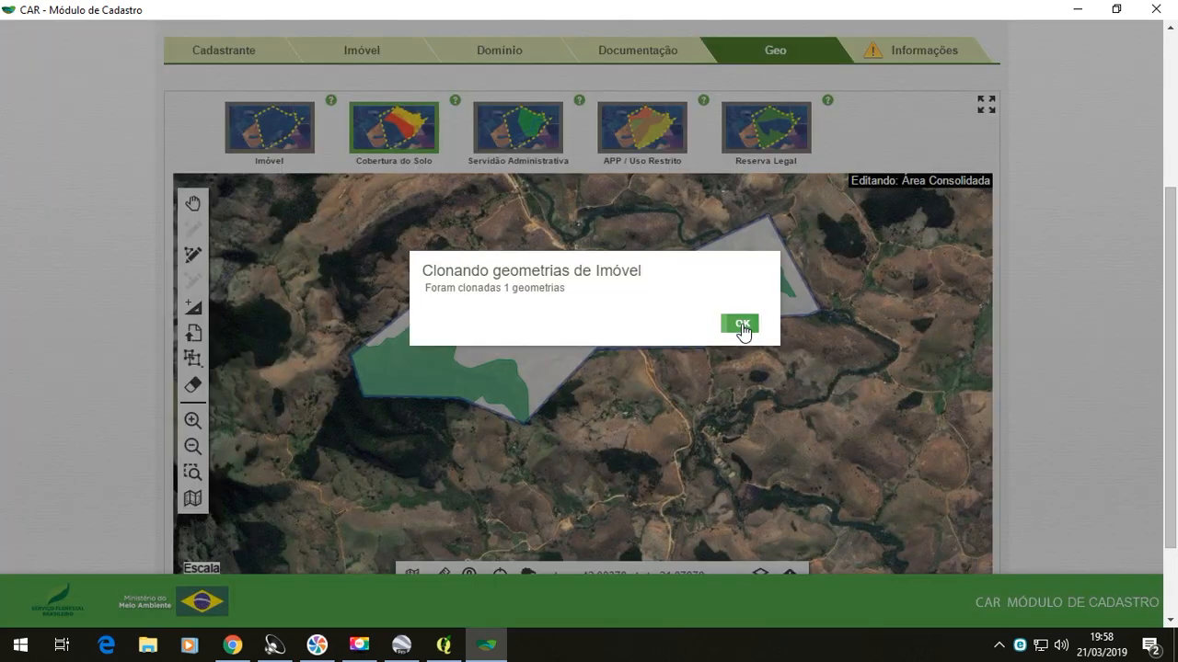
click(741, 323)
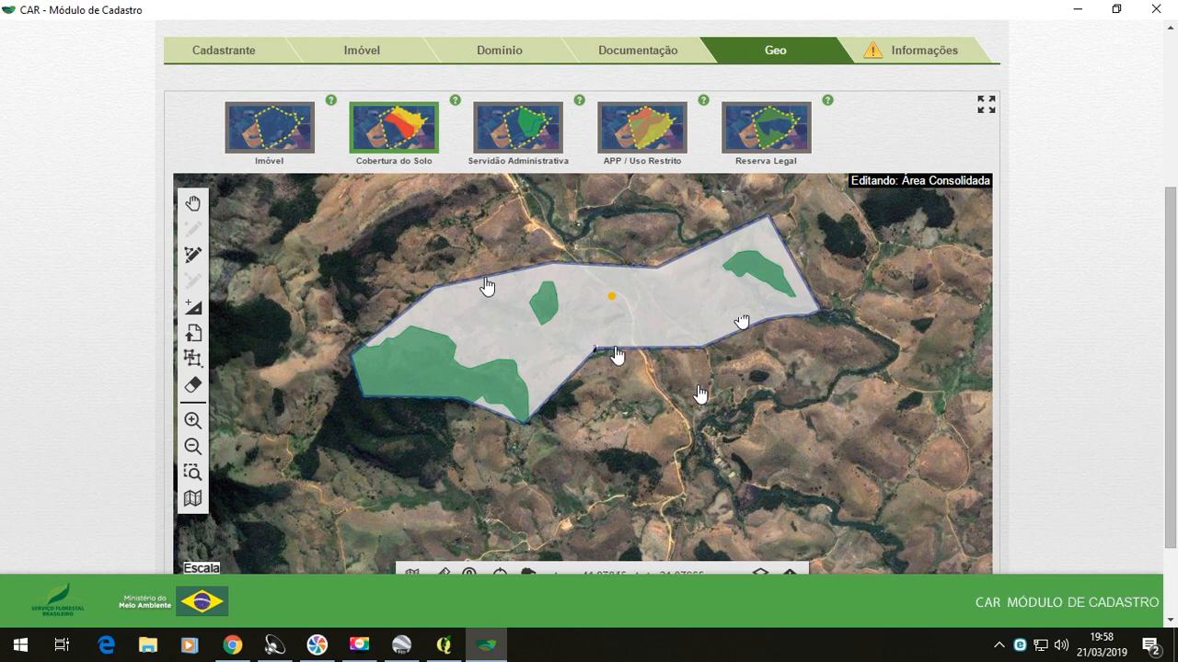
click(395, 112)
mouse_move(435, 188)
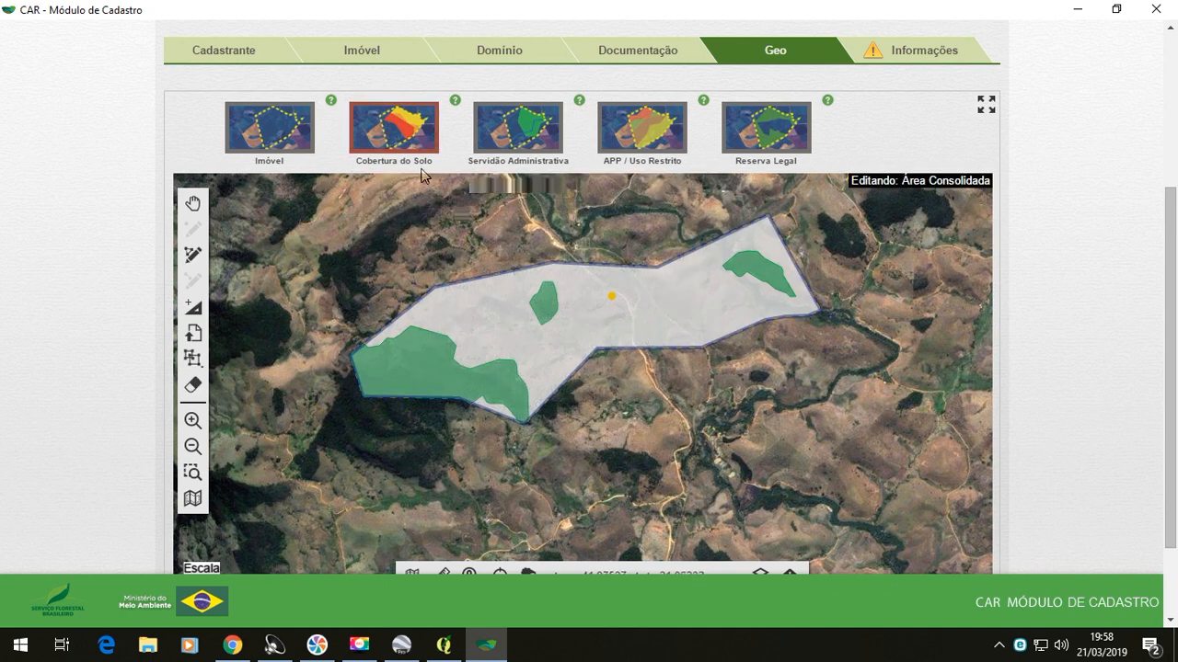
mouse_move(417, 145)
mouse_move(419, 226)
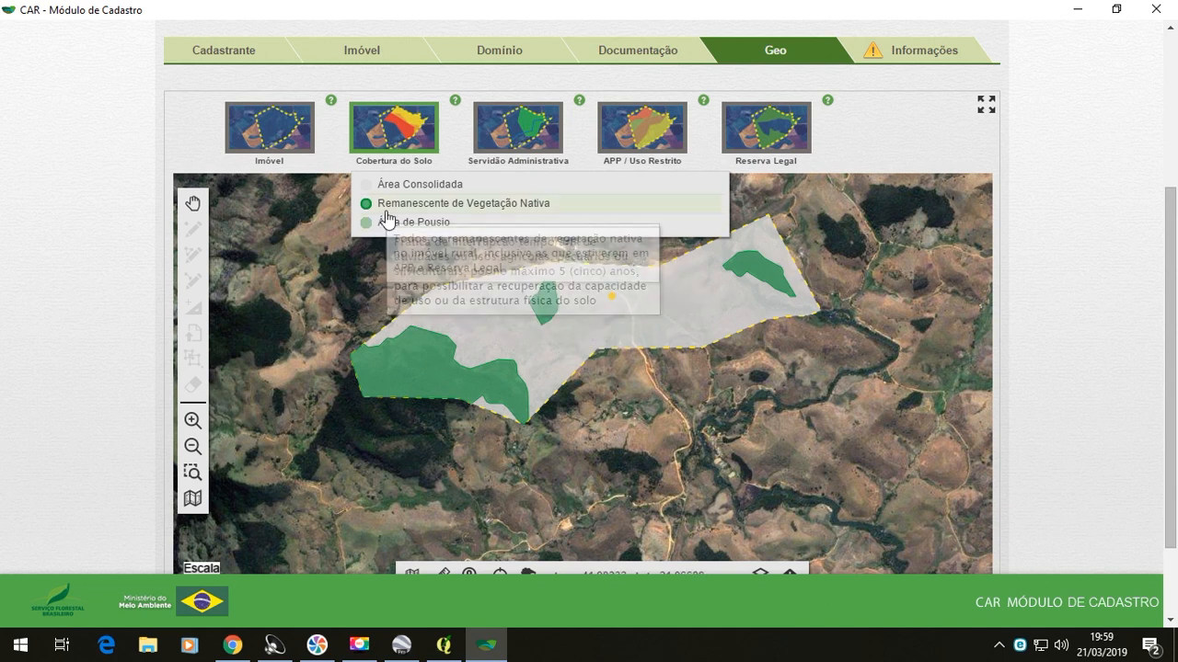
mouse_move(387, 213)
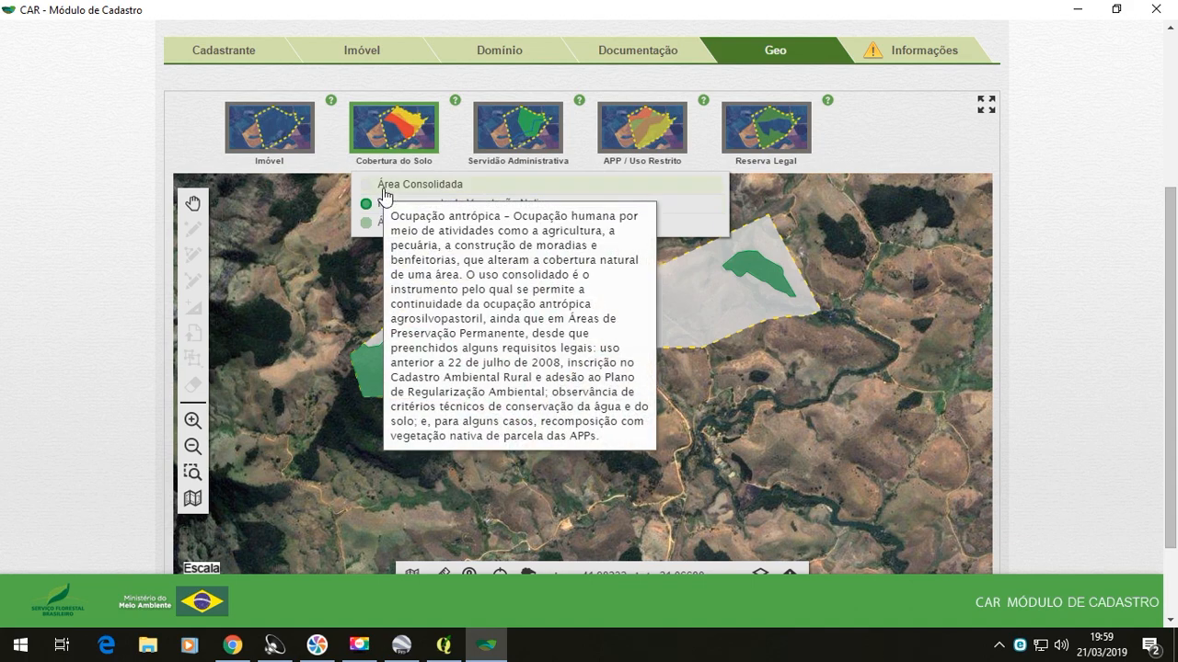
- Import the compressed archive "Linha de Transmissão" from the CAR folder as Utilidade Pública under Servidão Administrativa
click(506, 147)
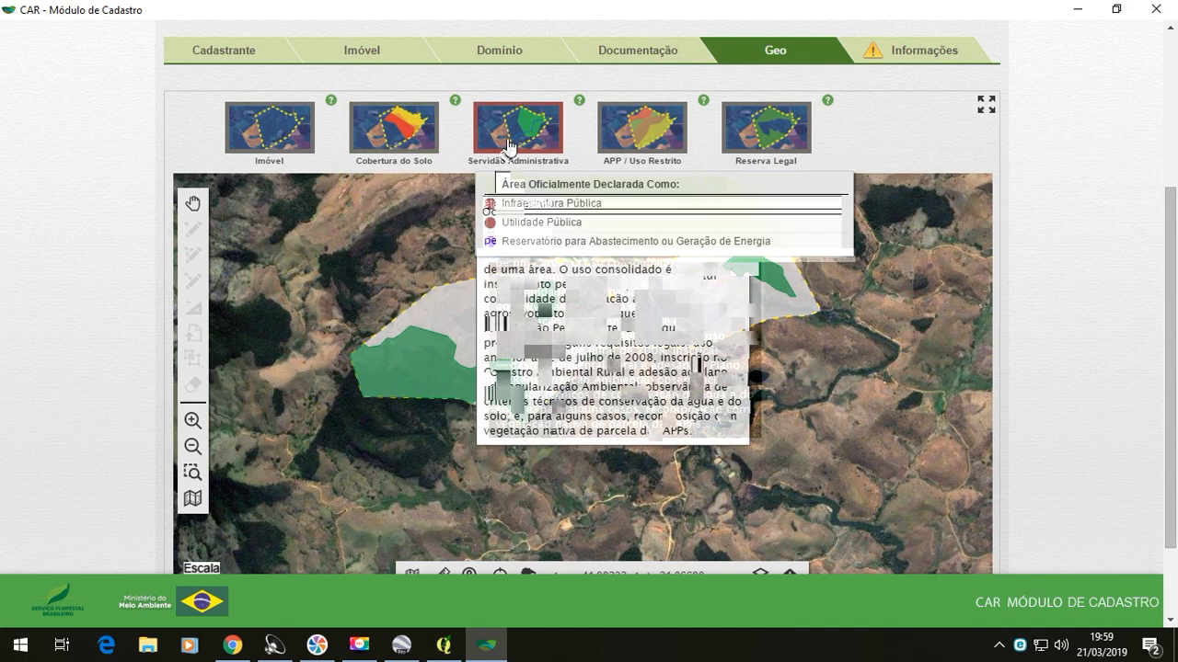
click(577, 211)
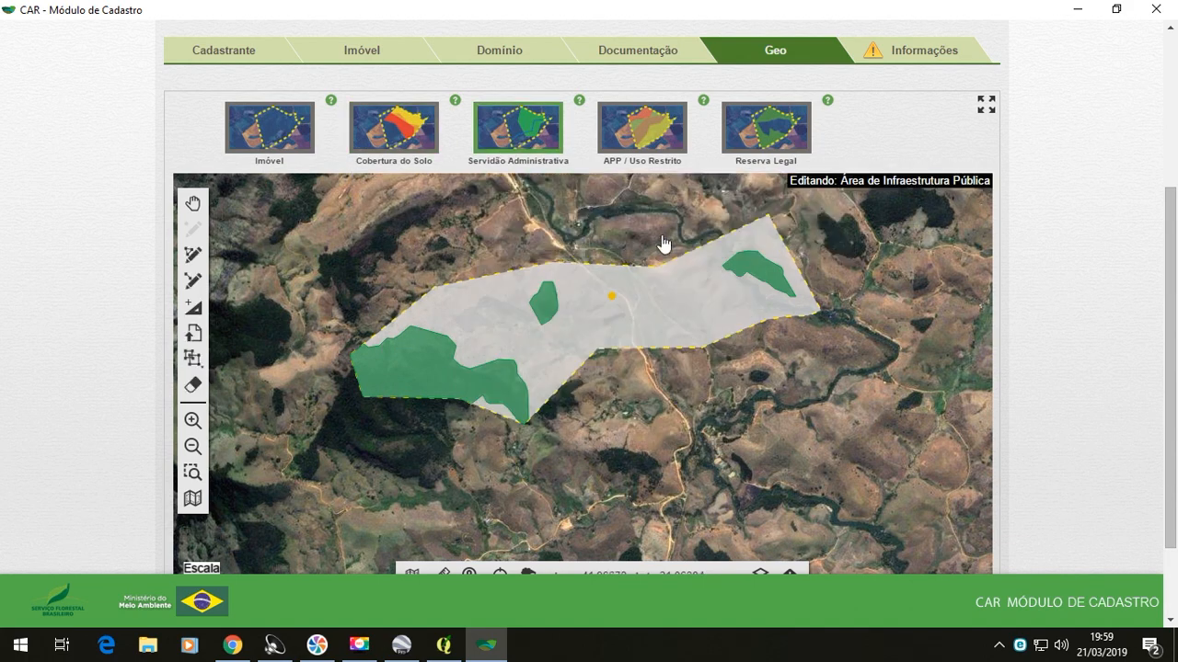
click(531, 123)
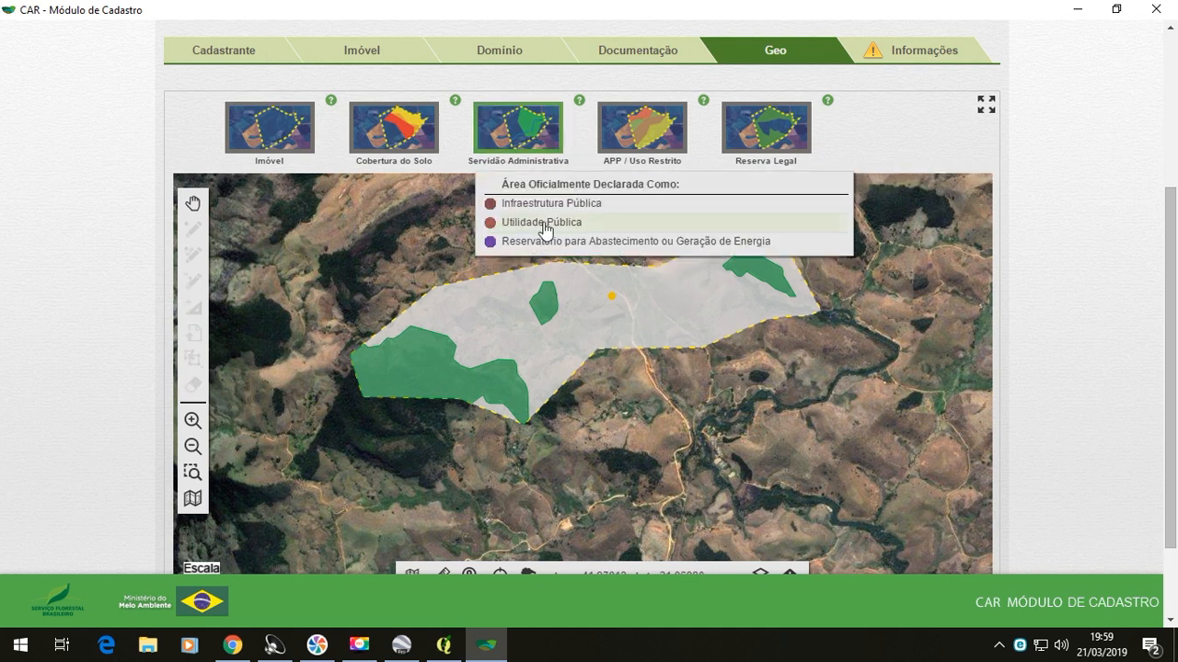
click(542, 224)
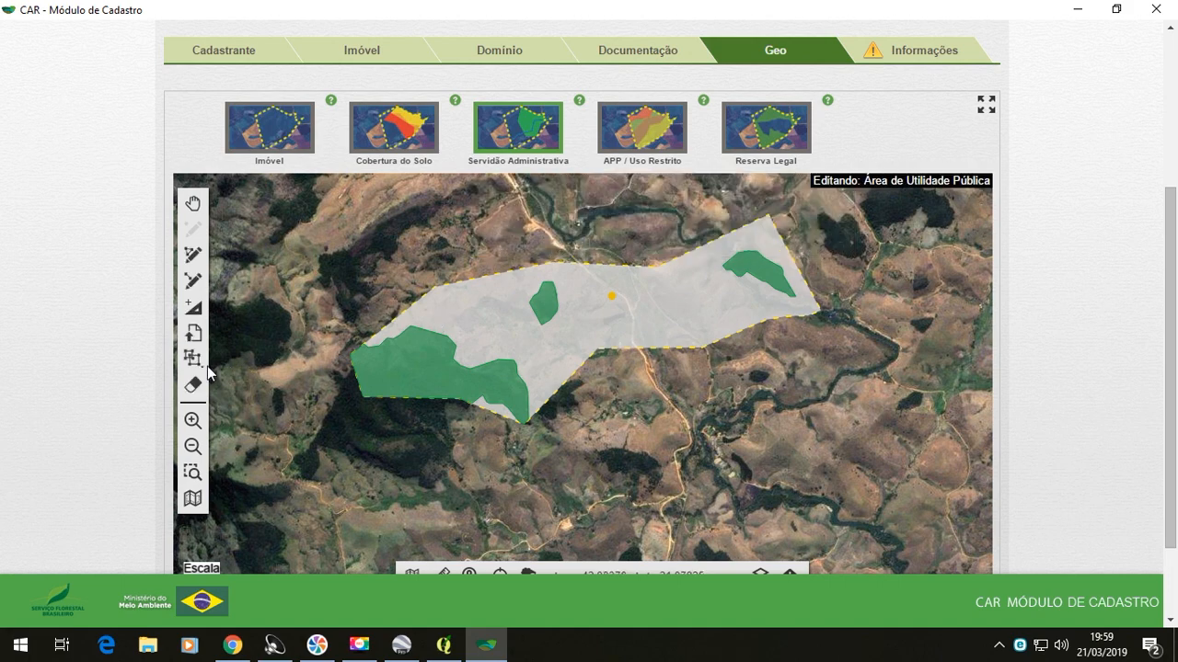
click(192, 334)
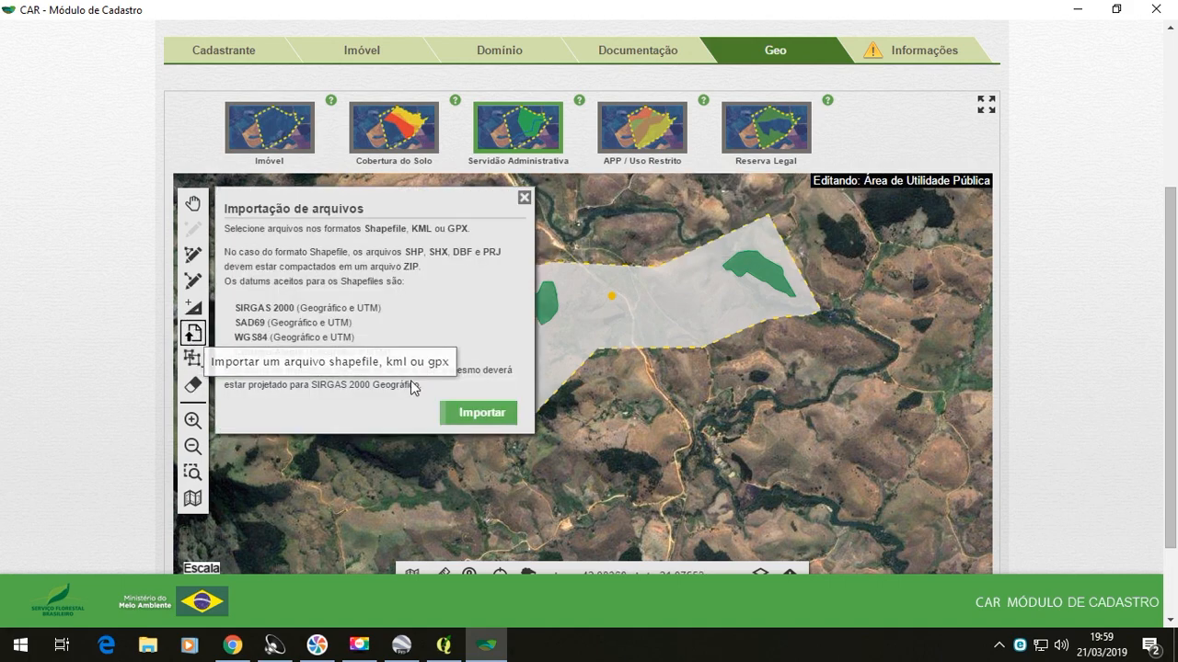
click(480, 414)
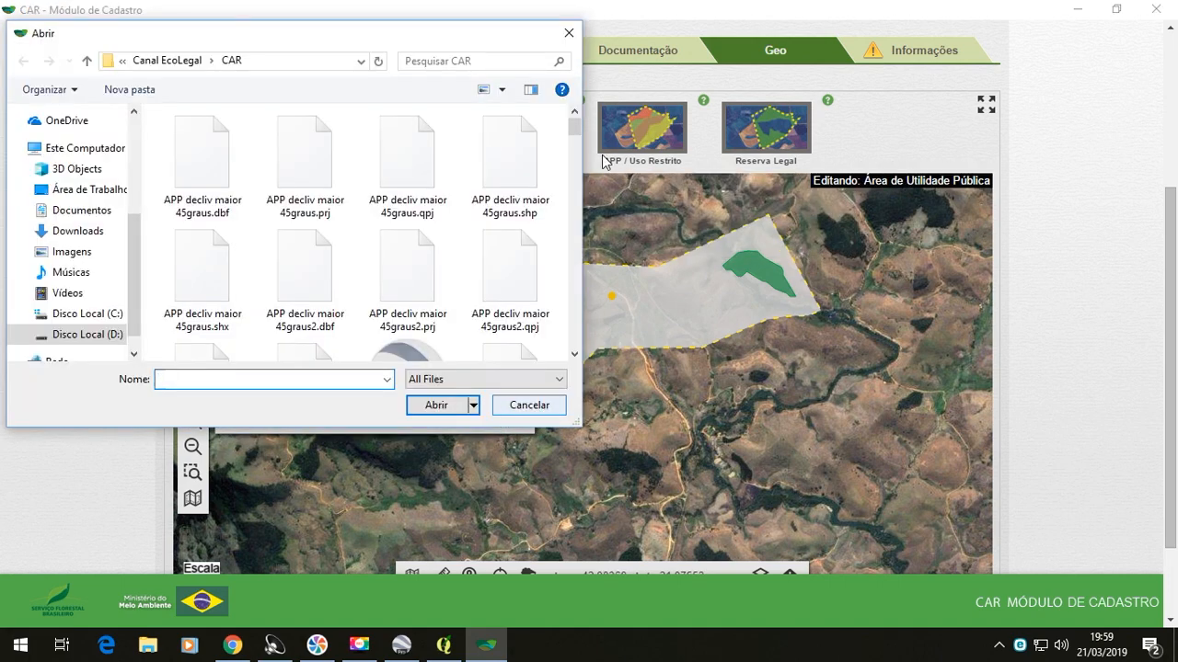
drag(575, 134, 579, 263)
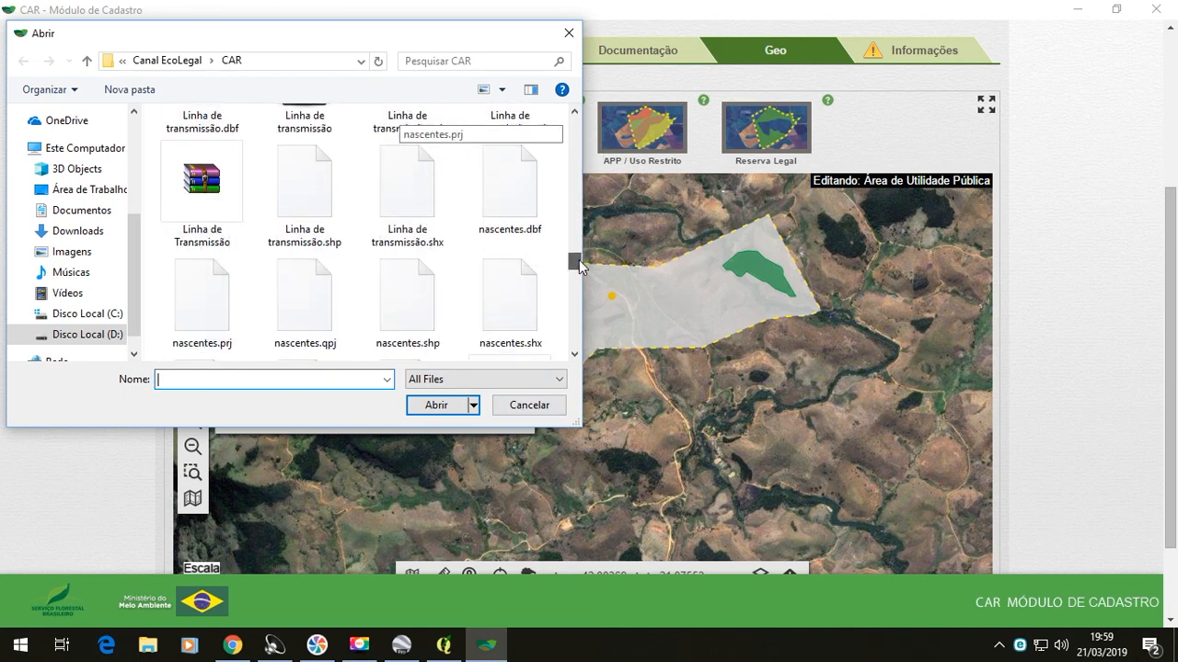
double_click(203, 189)
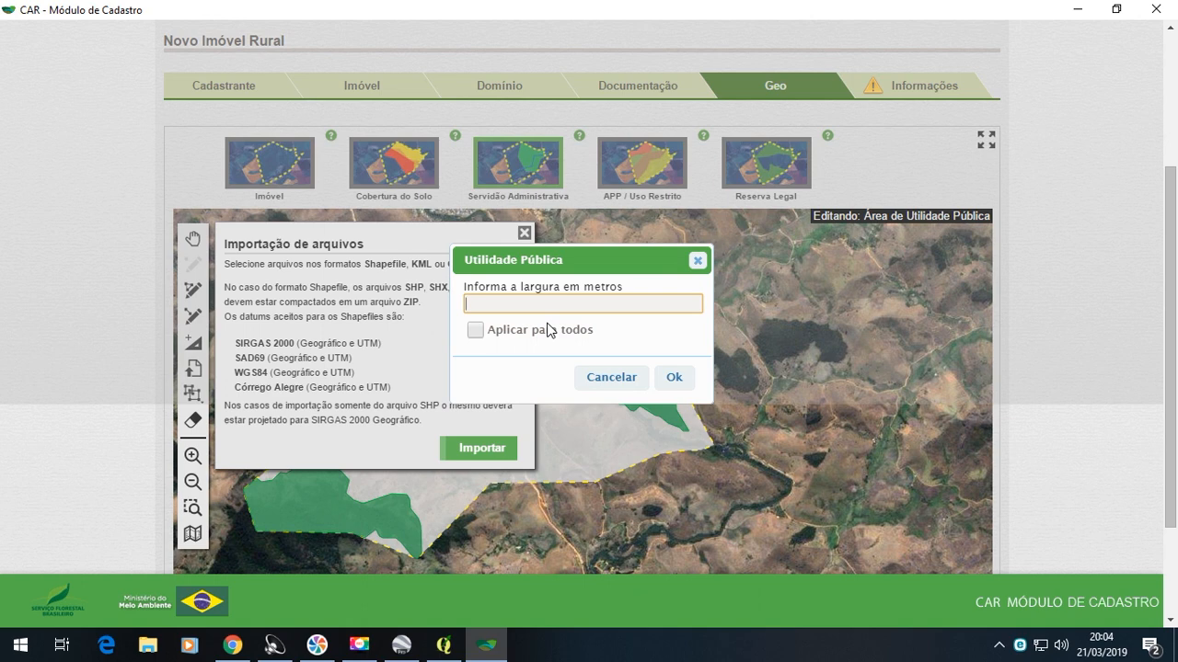
- Enter the width in metres for the imported transmission line and accept it
text(5)
text(1)
click(673, 377)
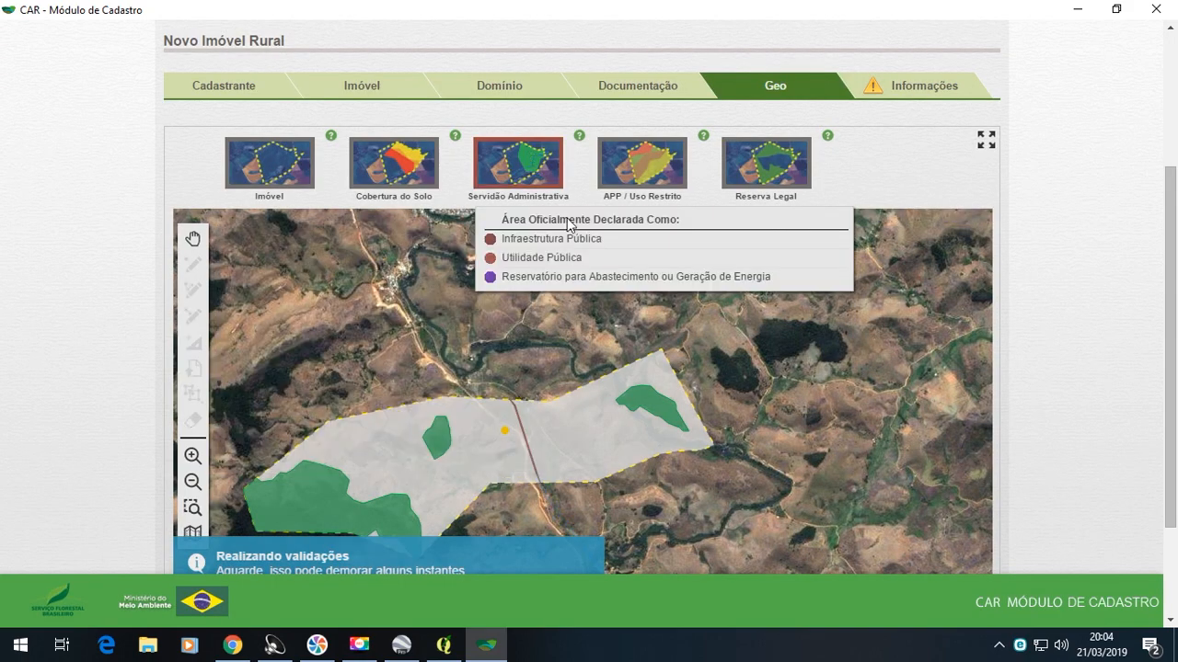
- Import the Google Earth file "RJ220" from the CAR folder as another Utilidade Pública area and inspect its course across the property
click(192, 368)
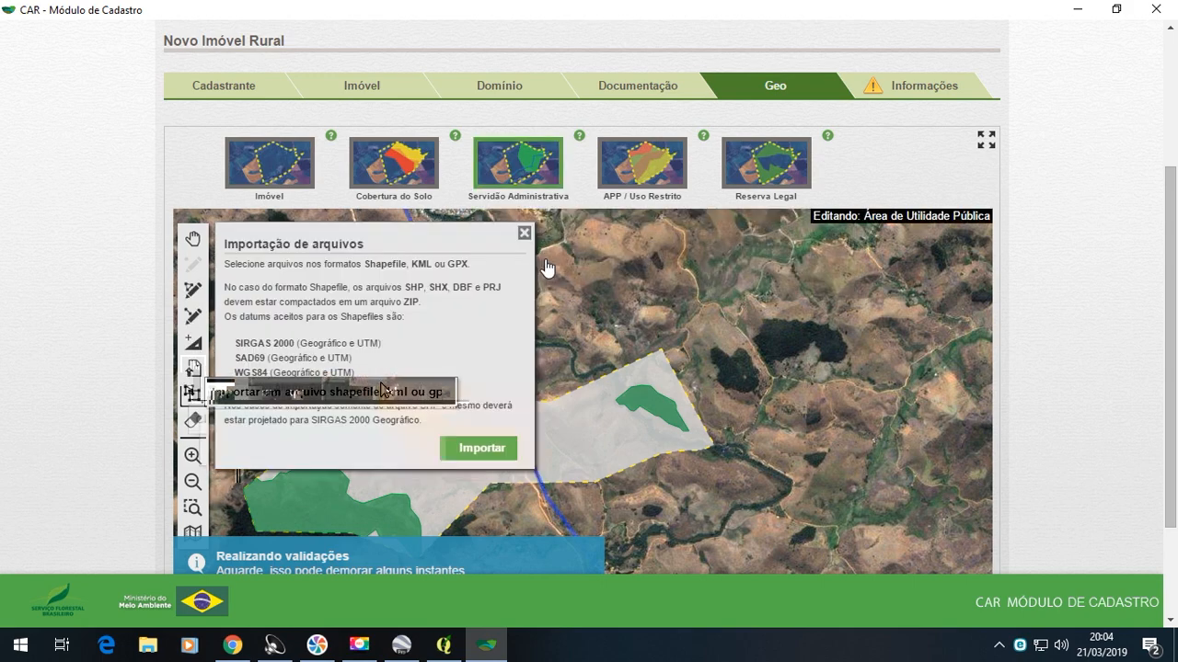
click(501, 448)
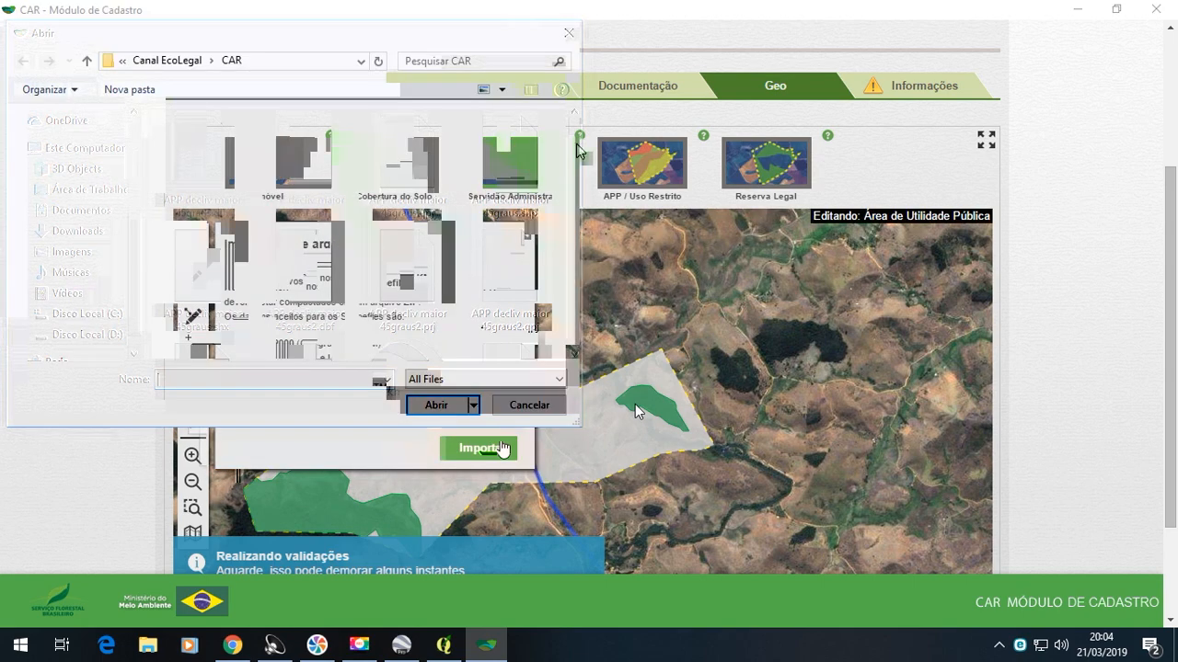
drag(581, 167, 565, 350)
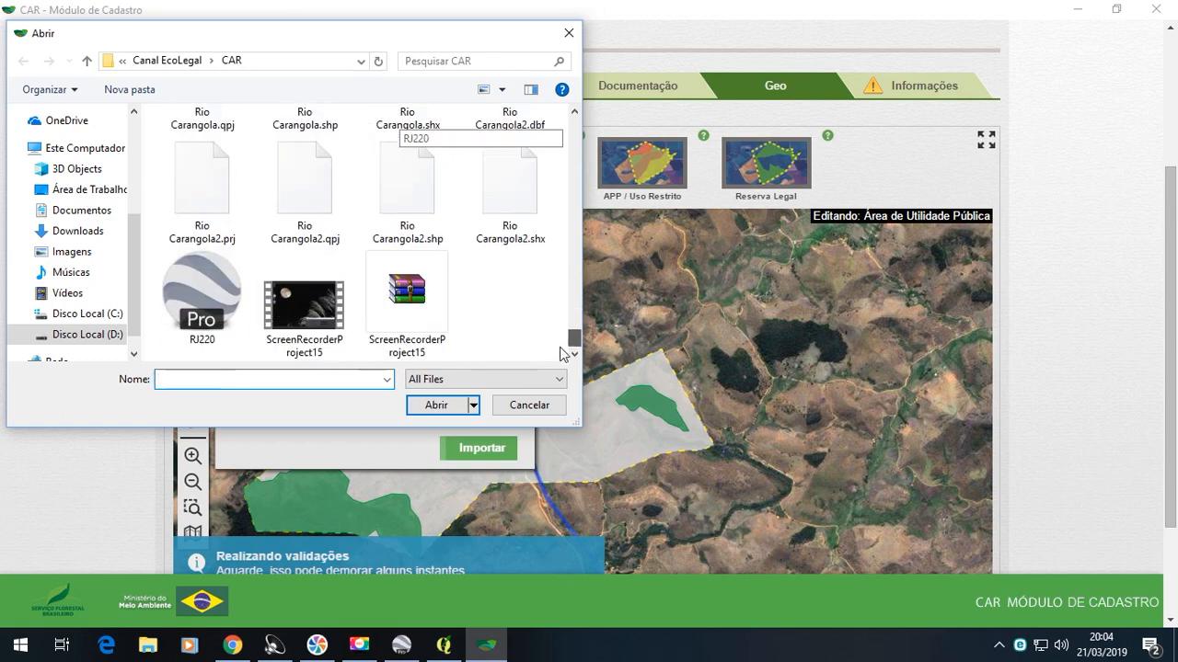
click(432, 406)
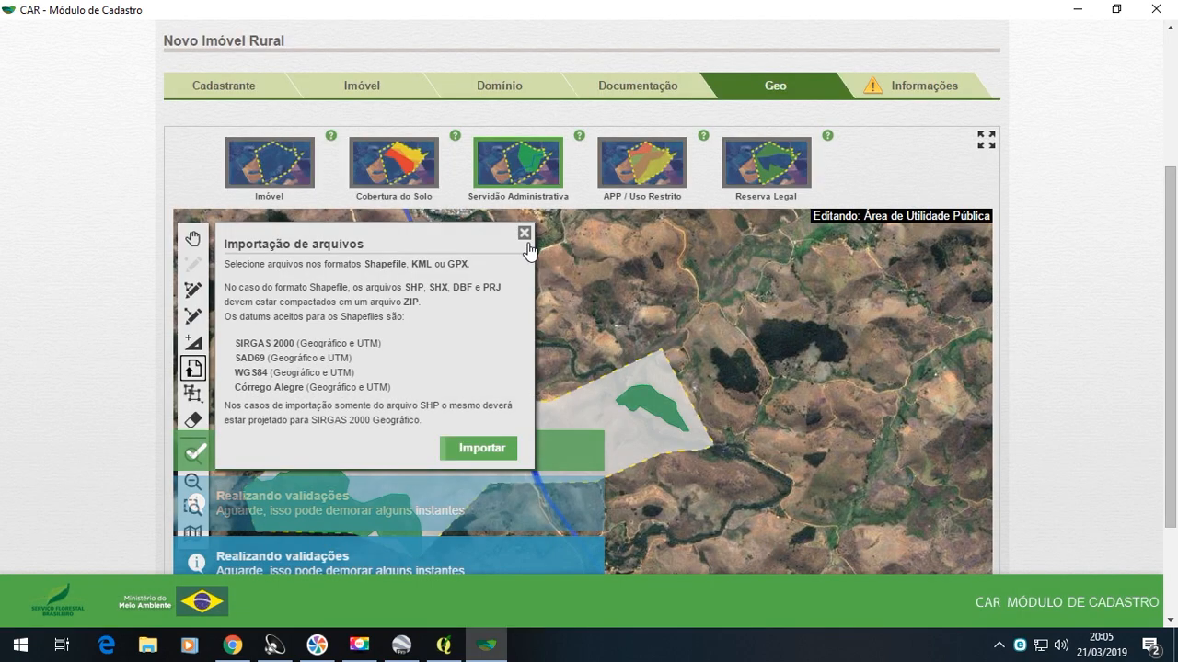
click(525, 232)
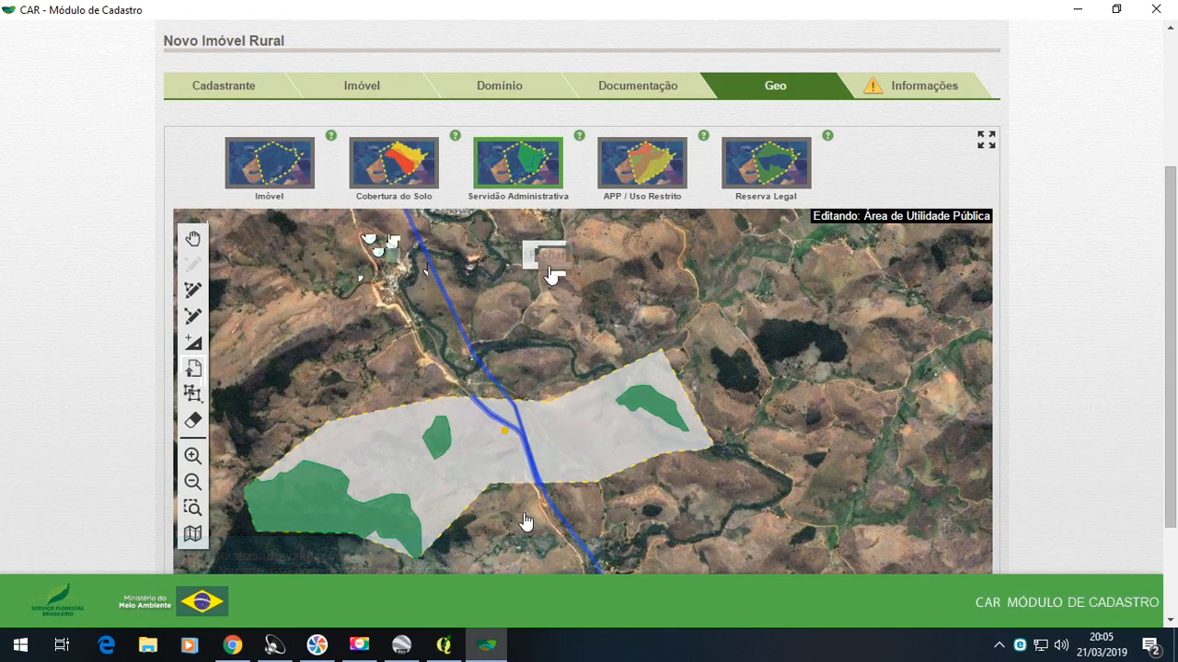
scroll(511, 386, up, 2)
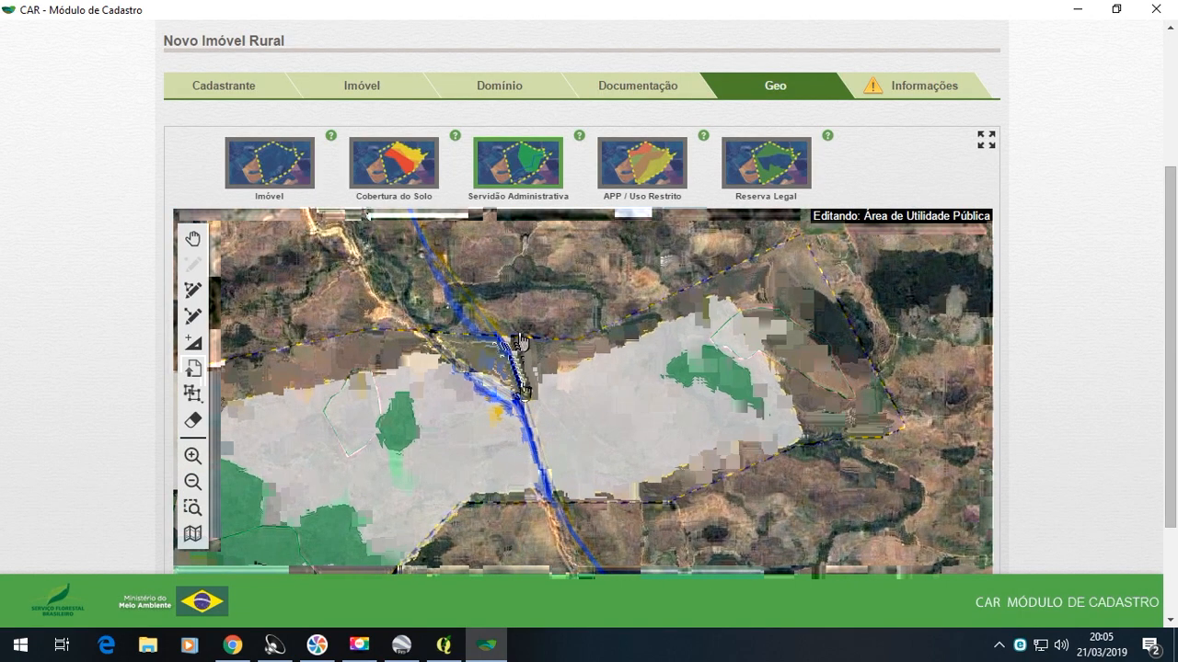
scroll(523, 416, up, 1)
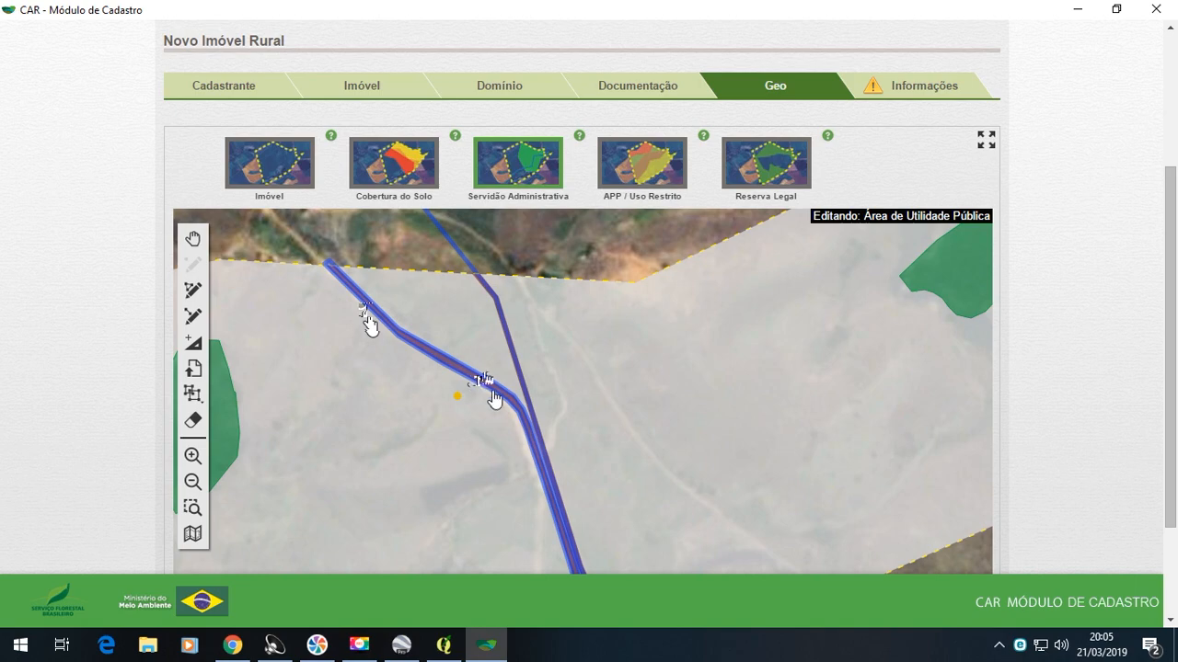
- Import the compressed archive "Hidrolinhas" from the CAR folder as Curso d'água natural de até 10 metros under APP / Uso Restrito
scroll(479, 385, down, 2)
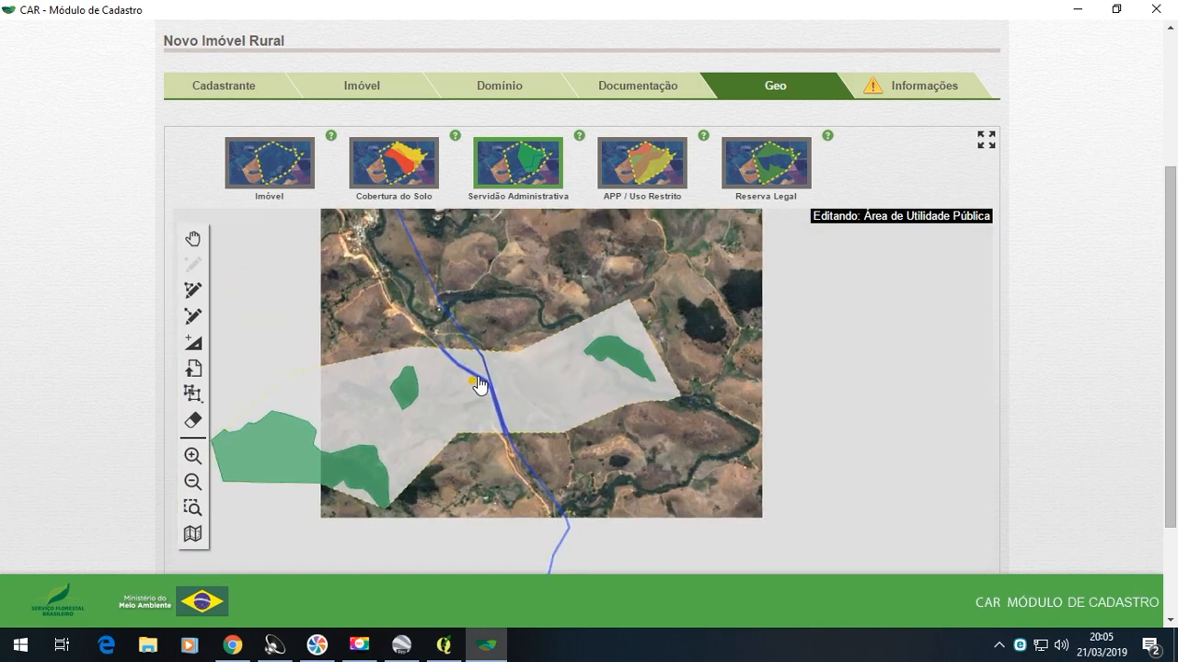
click(504, 188)
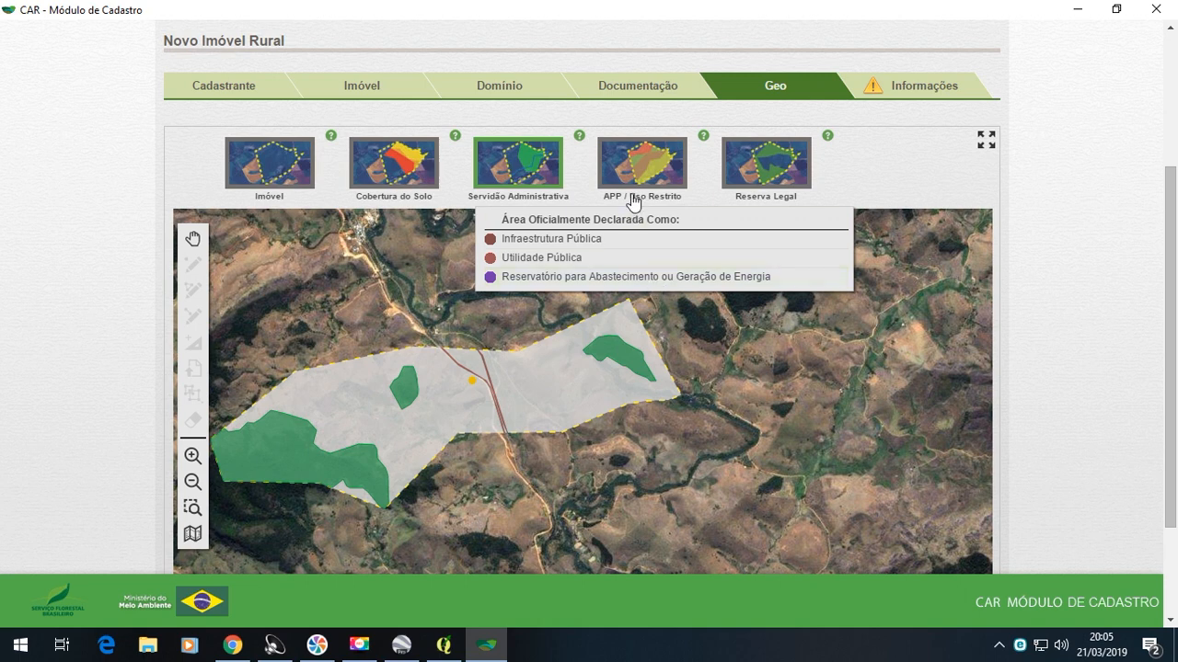
click(665, 189)
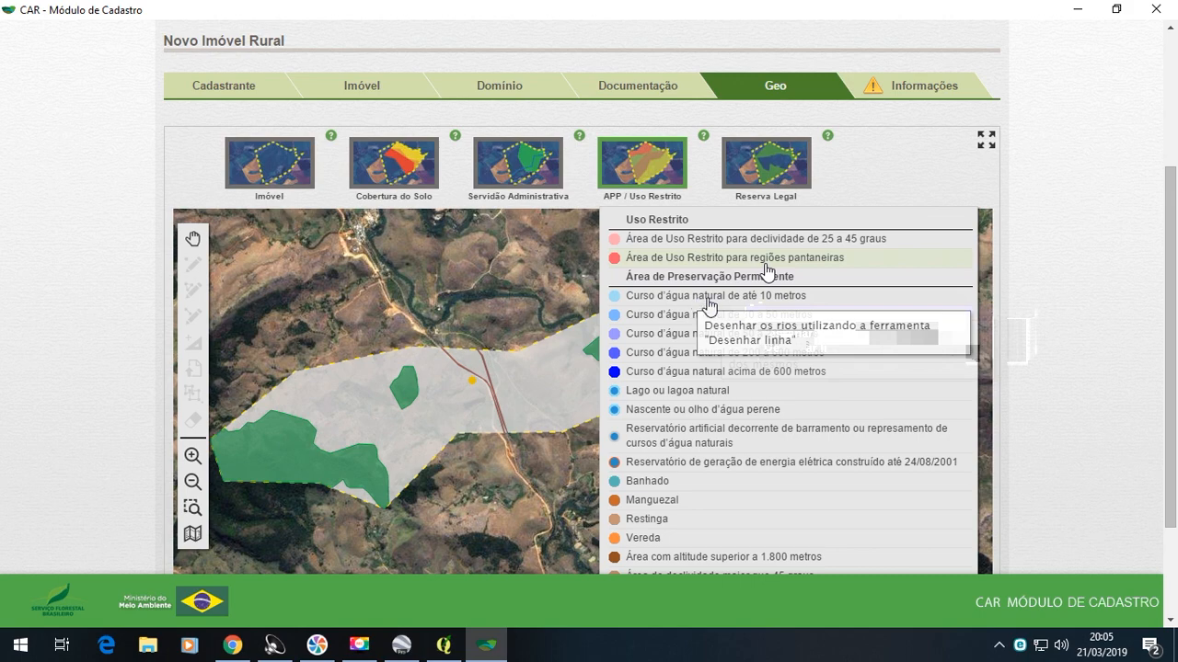
click(757, 306)
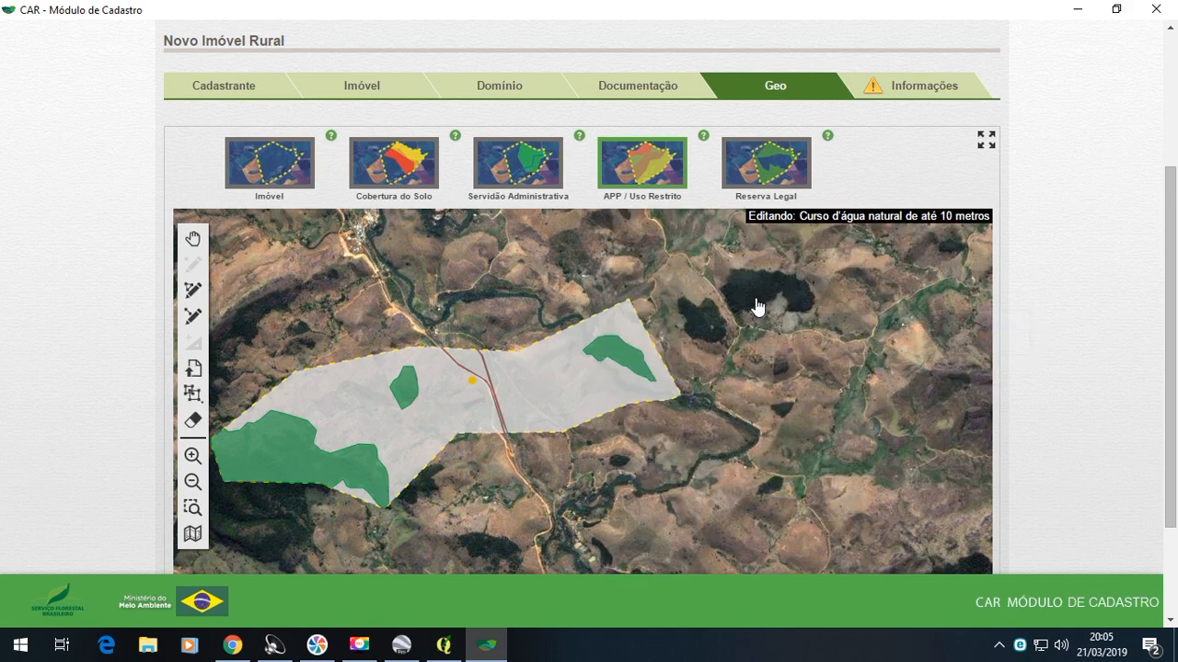
click(193, 369)
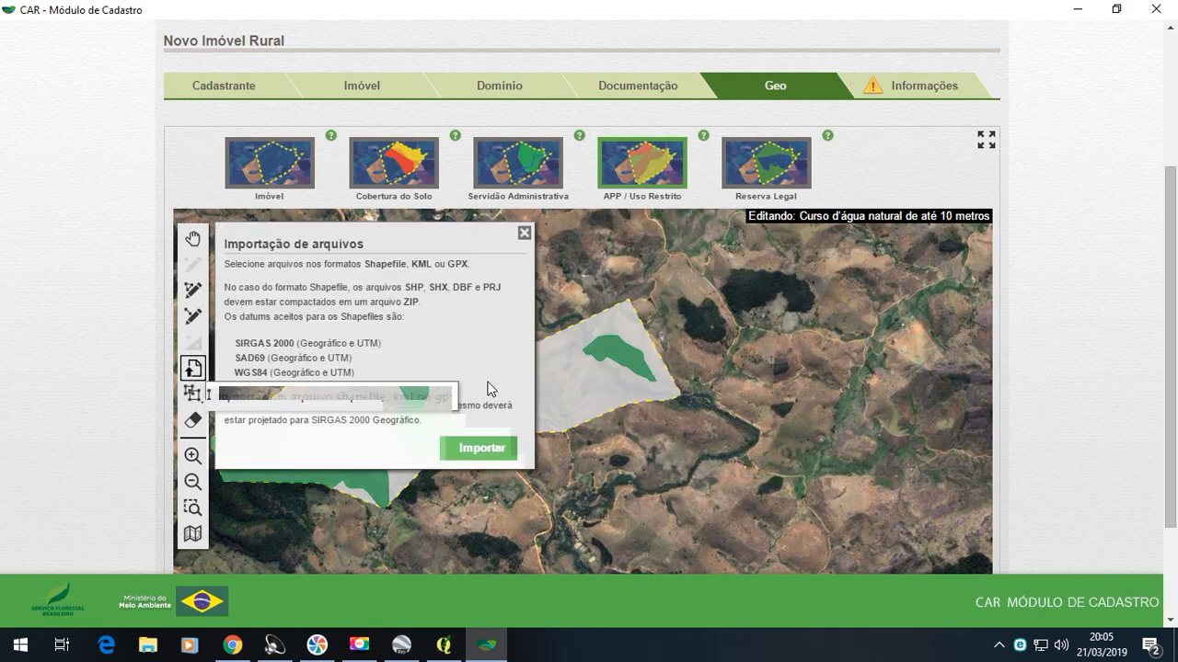
click(225, 396)
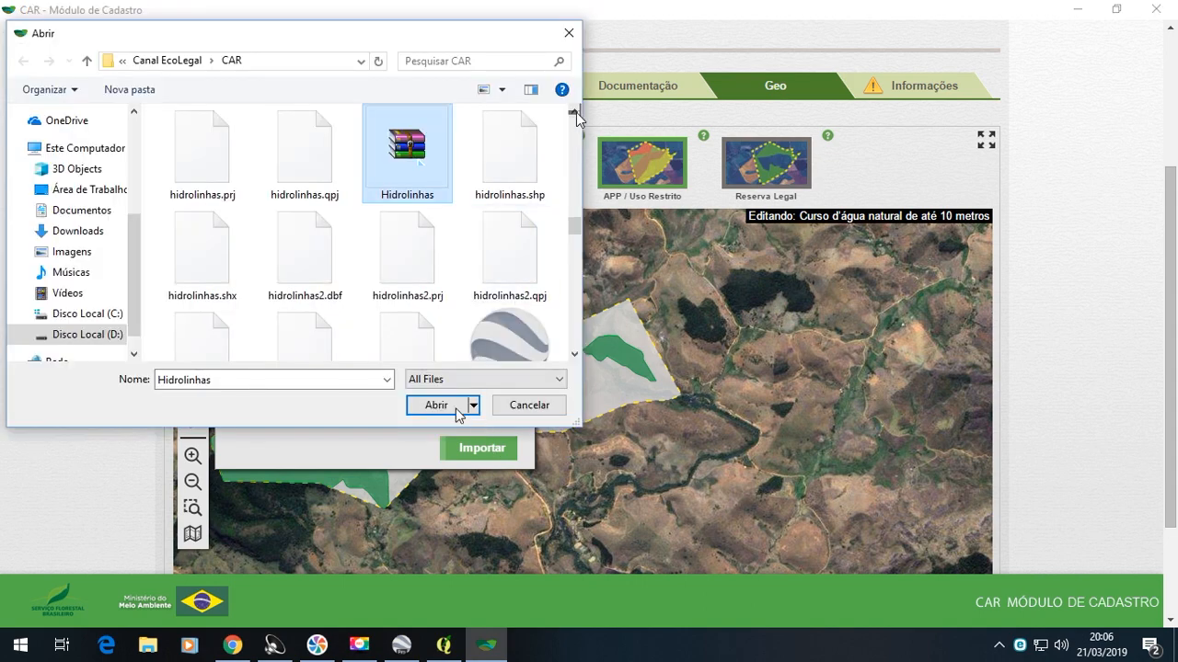
click(455, 409)
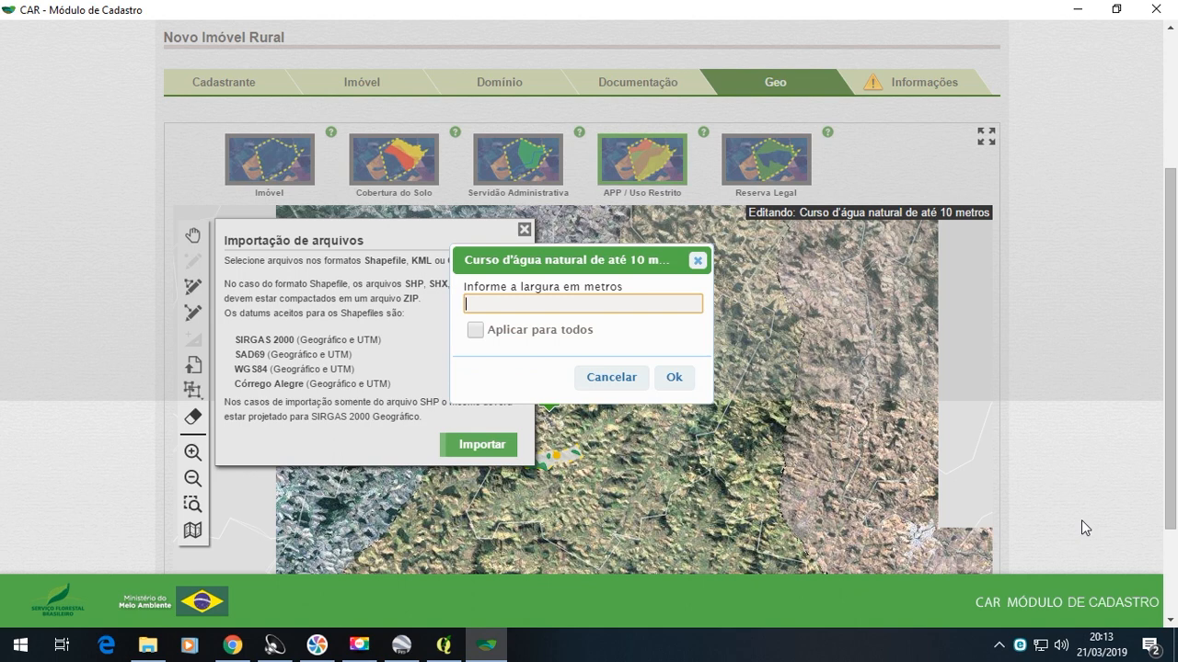
- Set the imported watercourses' width to 1 metre, apply it to all of them and accept
text(1)
click(673, 376)
click(477, 333)
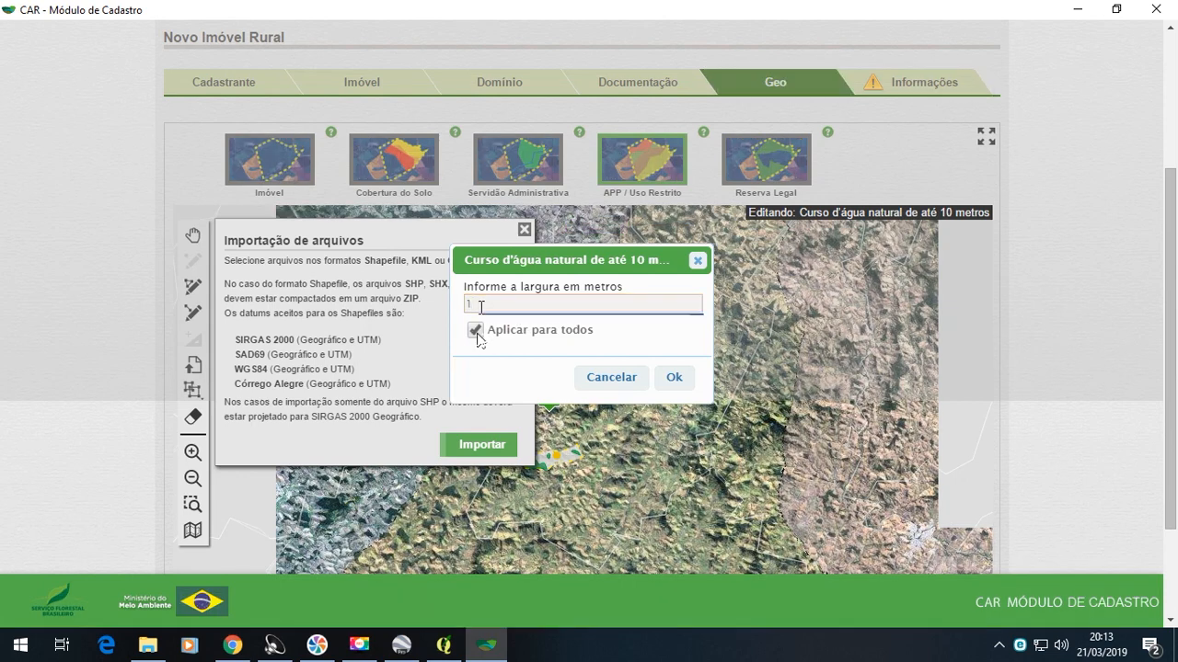
click(674, 383)
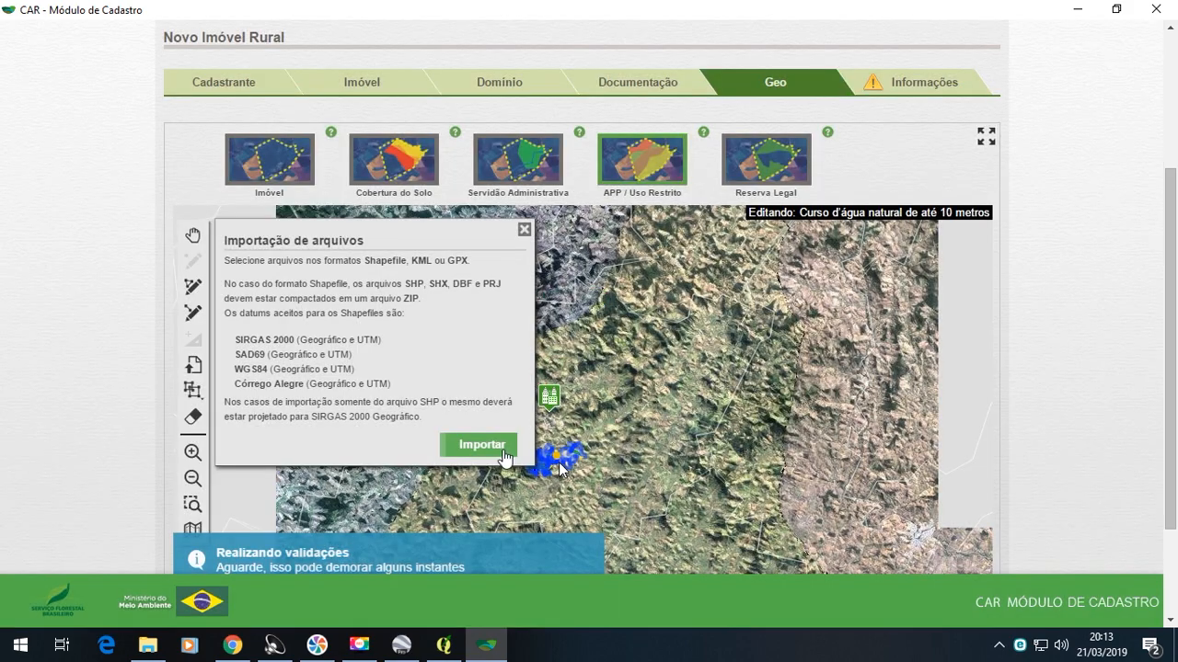
- Try to import the Google Earth file "Rio Carangola até 50m" as Curso d'água natural de 10 a 50 metros and check the property map
click(637, 175)
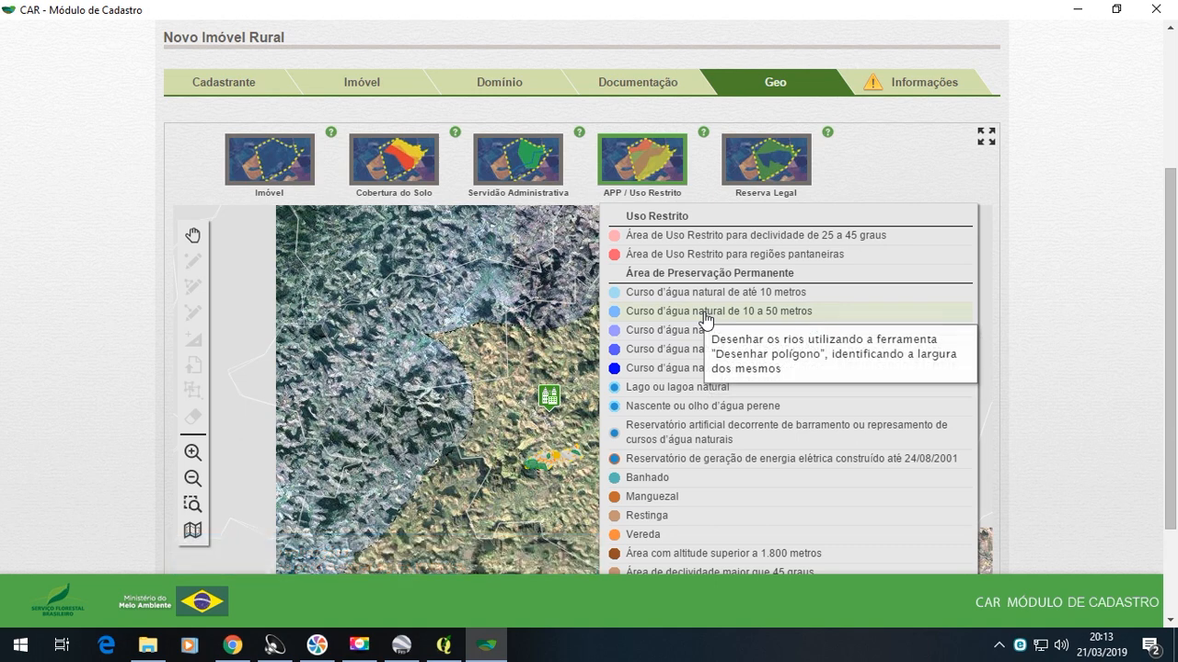
click(705, 313)
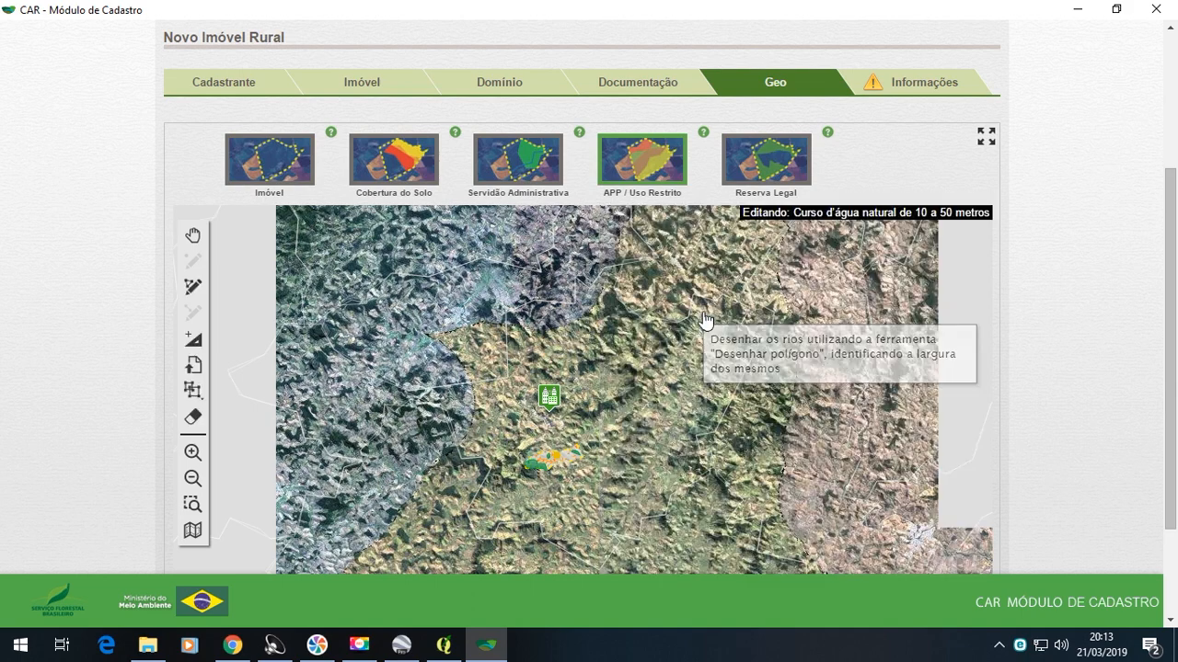
click(193, 364)
click(480, 445)
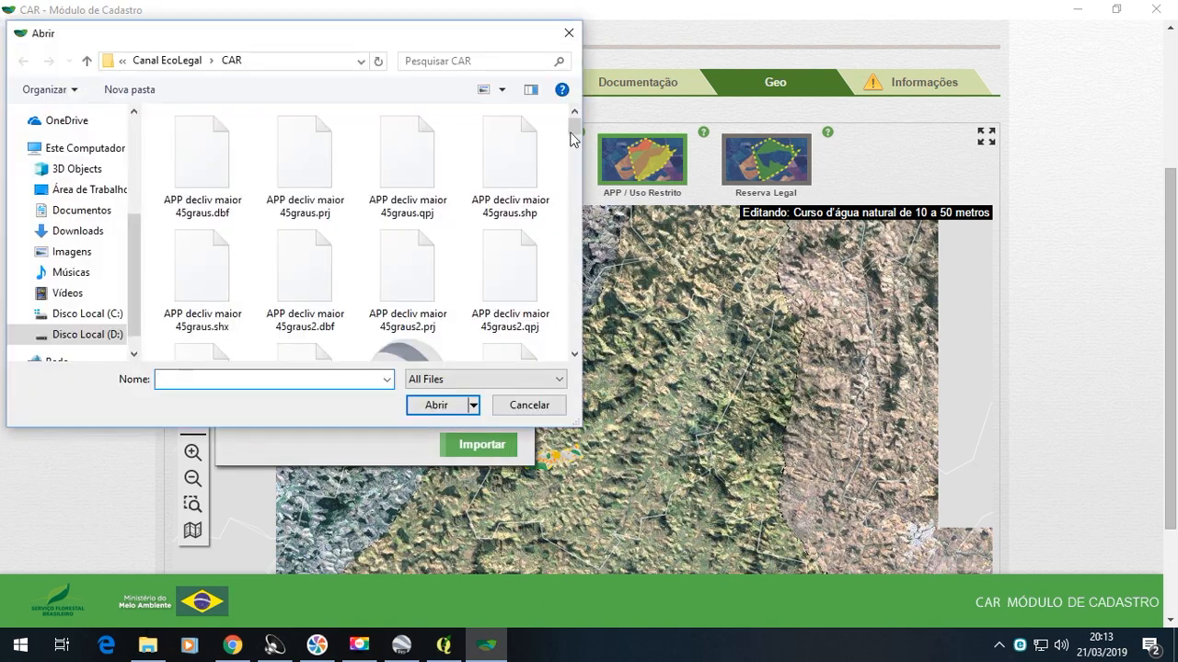
drag(574, 137, 580, 296)
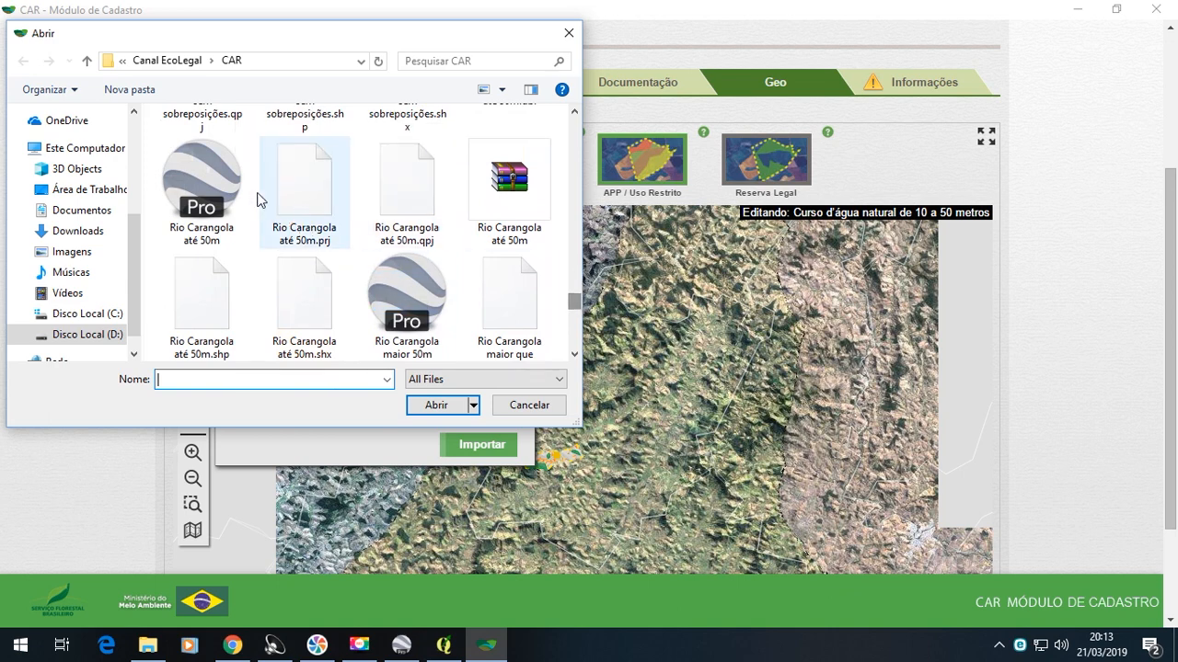
click(167, 232)
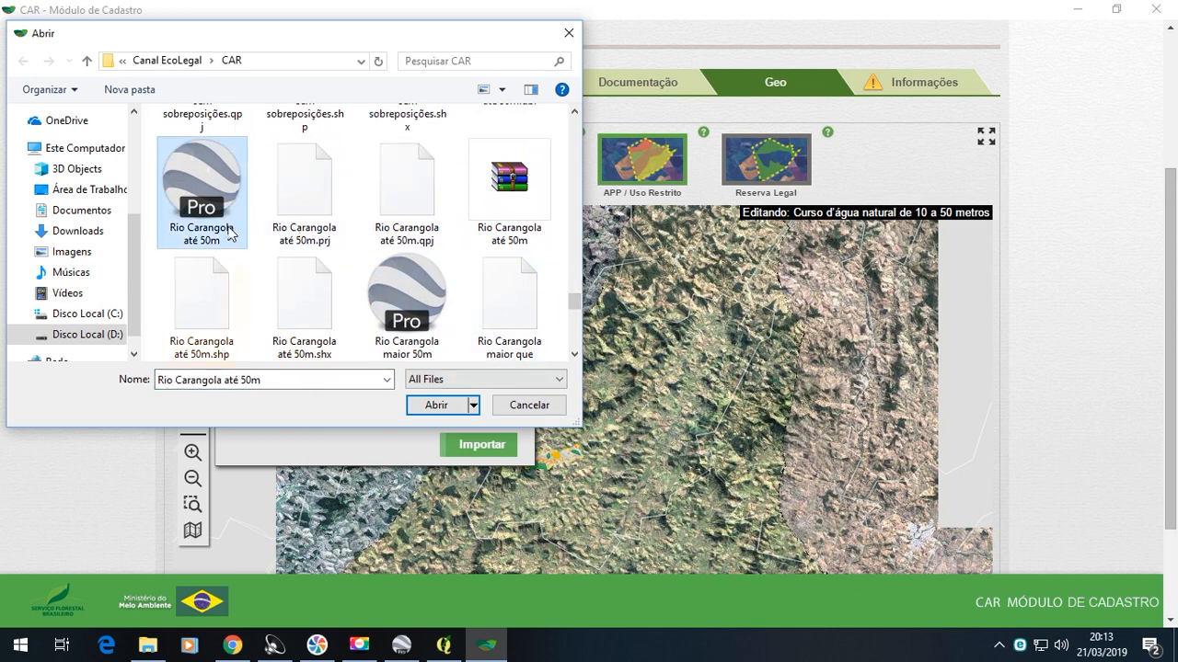
click(450, 406)
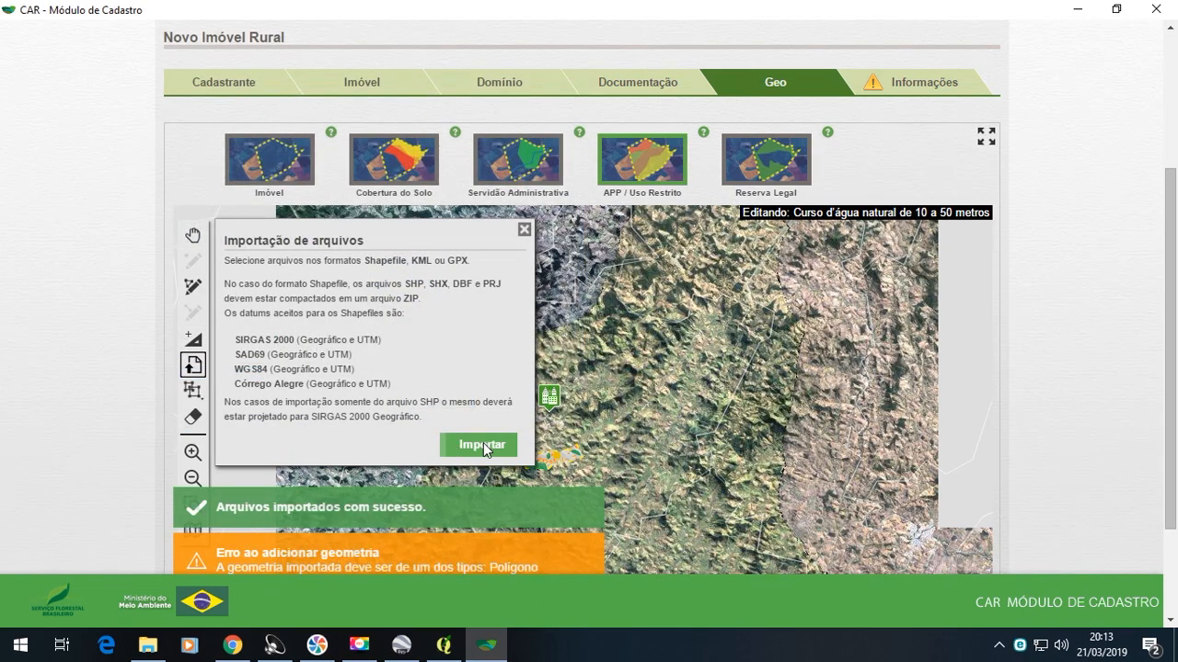
click(710, 521)
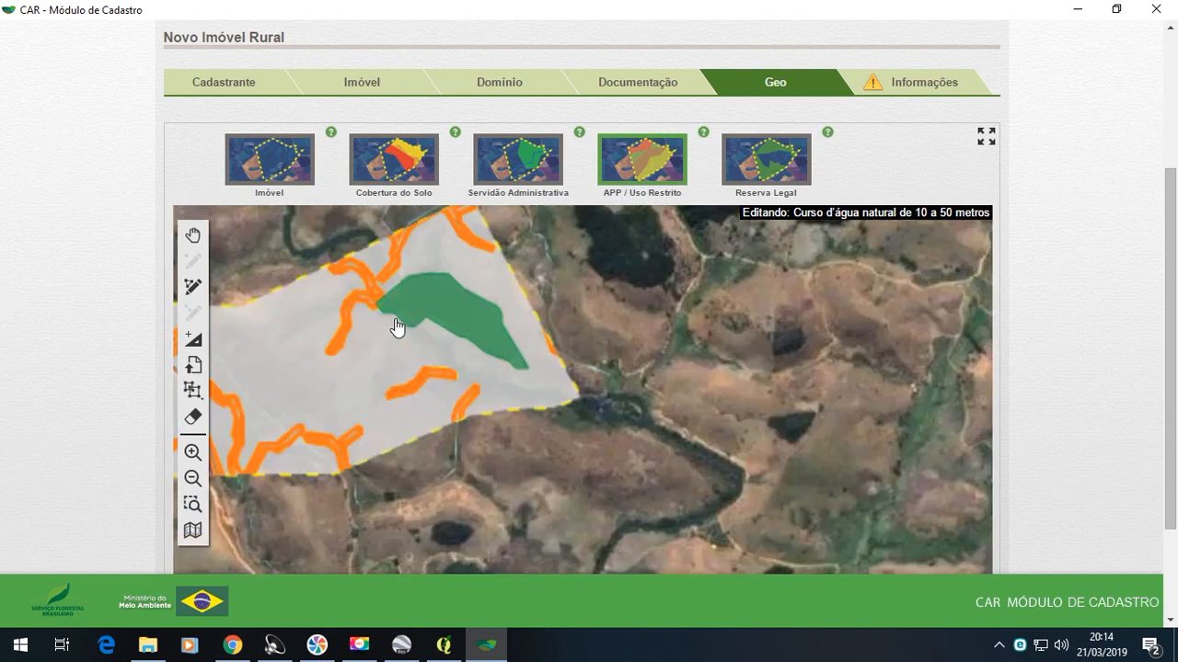
scroll(397, 327, up, 2)
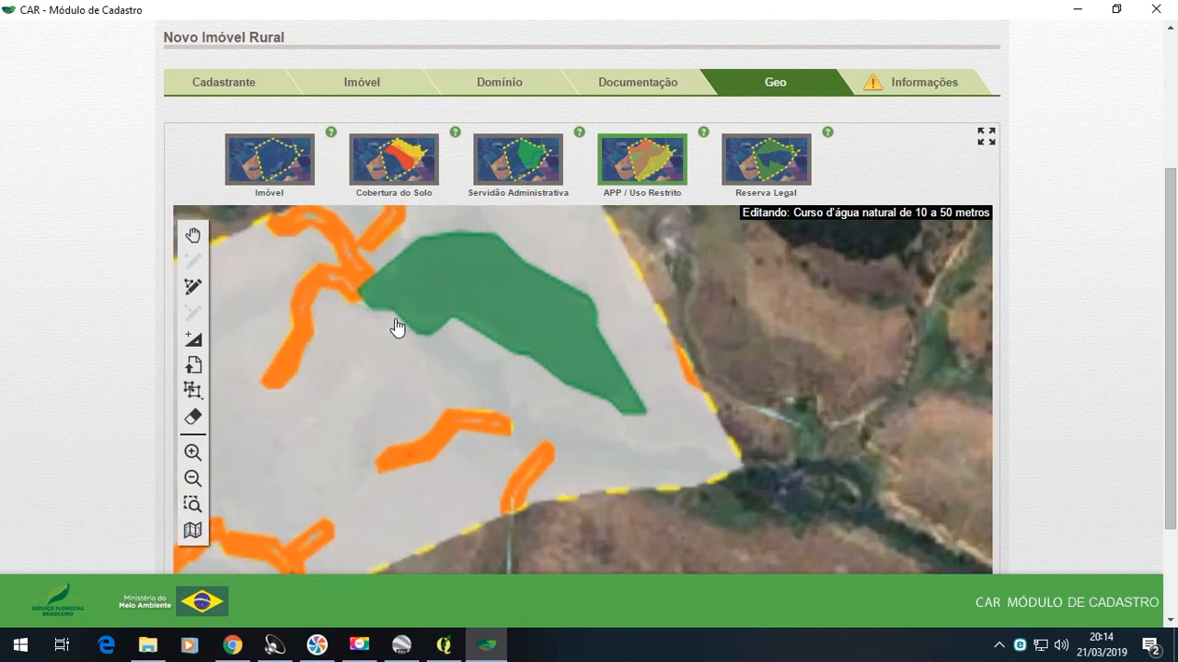
scroll(431, 332, down, 2)
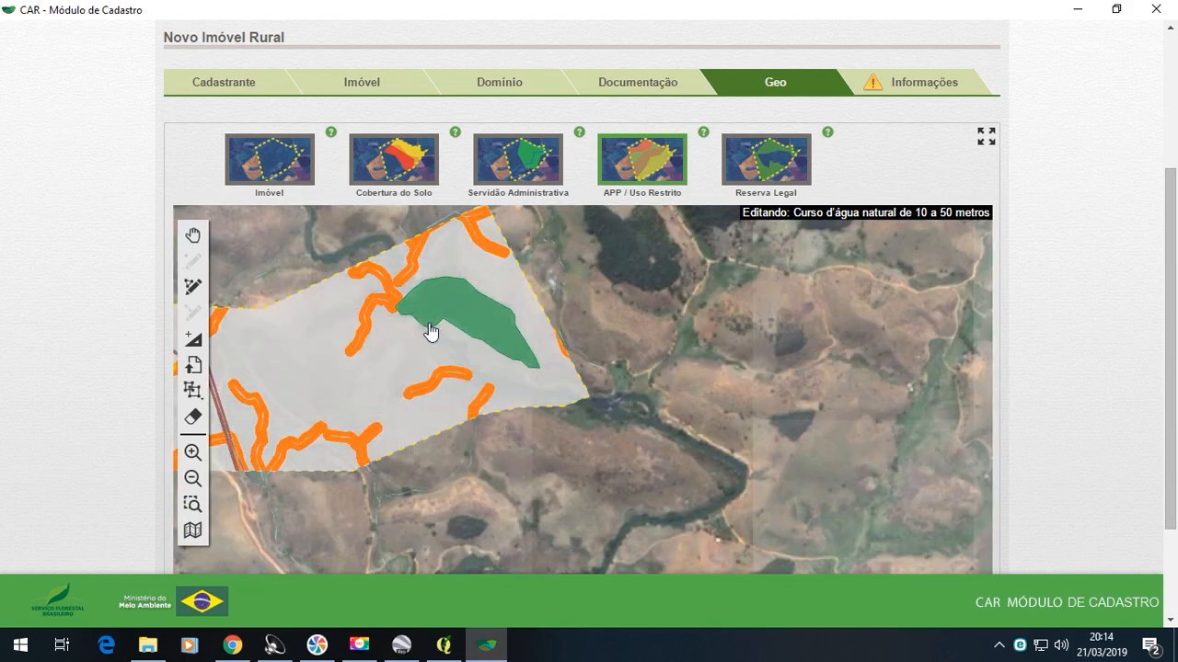
scroll(431, 332, up, 1)
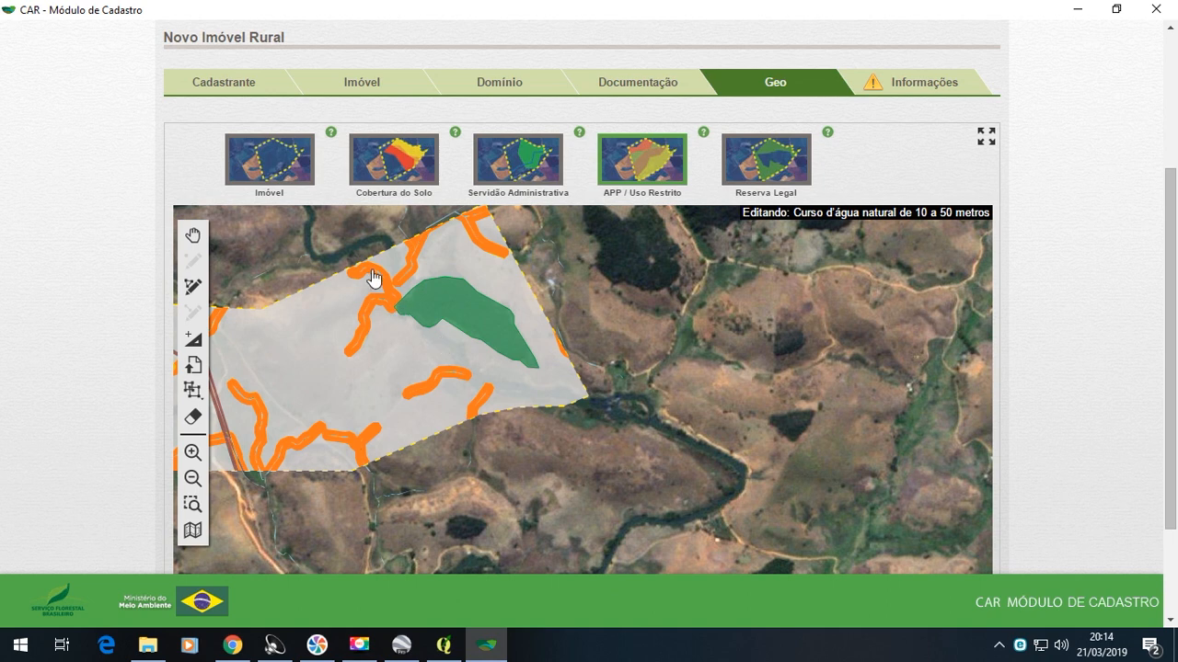
scroll(370, 273, up, 1)
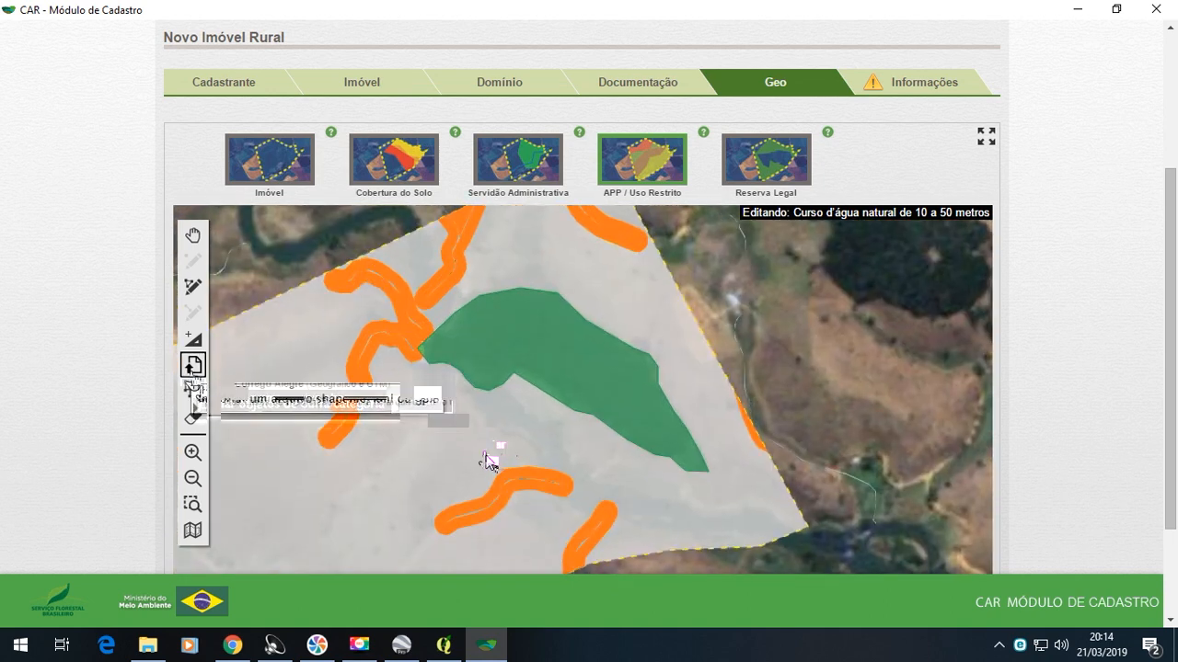
- Import the Google Earth file "Rio Carangola maior 50m" from the CAR folder as Curso d'água natural de 50 a 200 metros
click(644, 164)
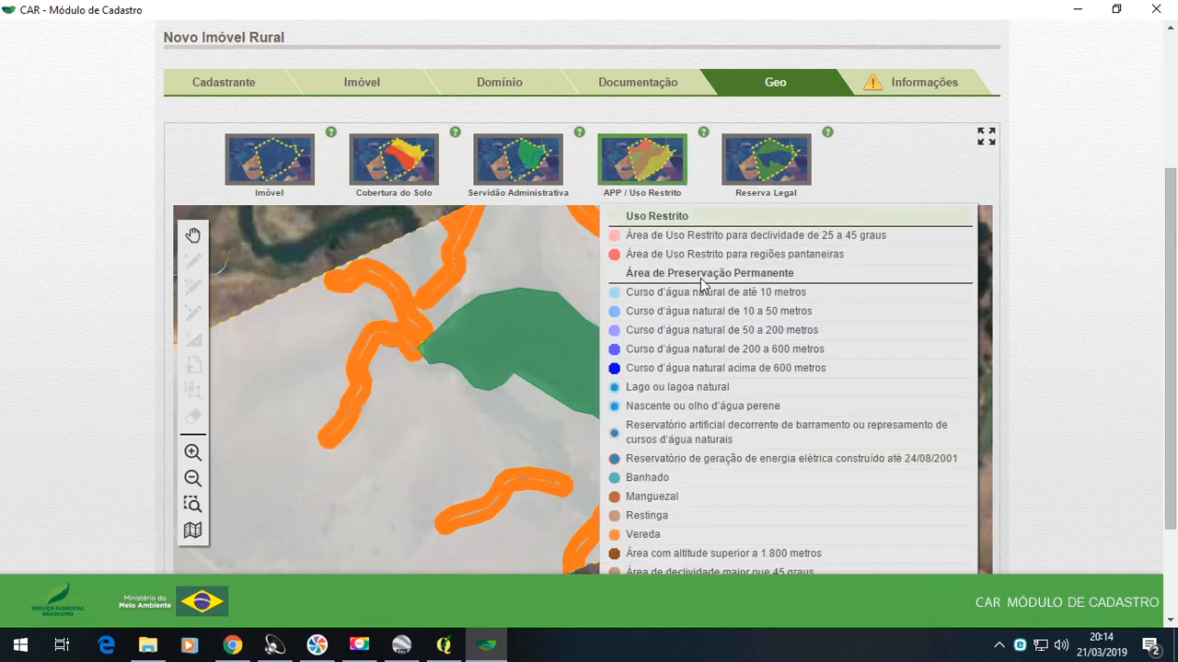
click(724, 331)
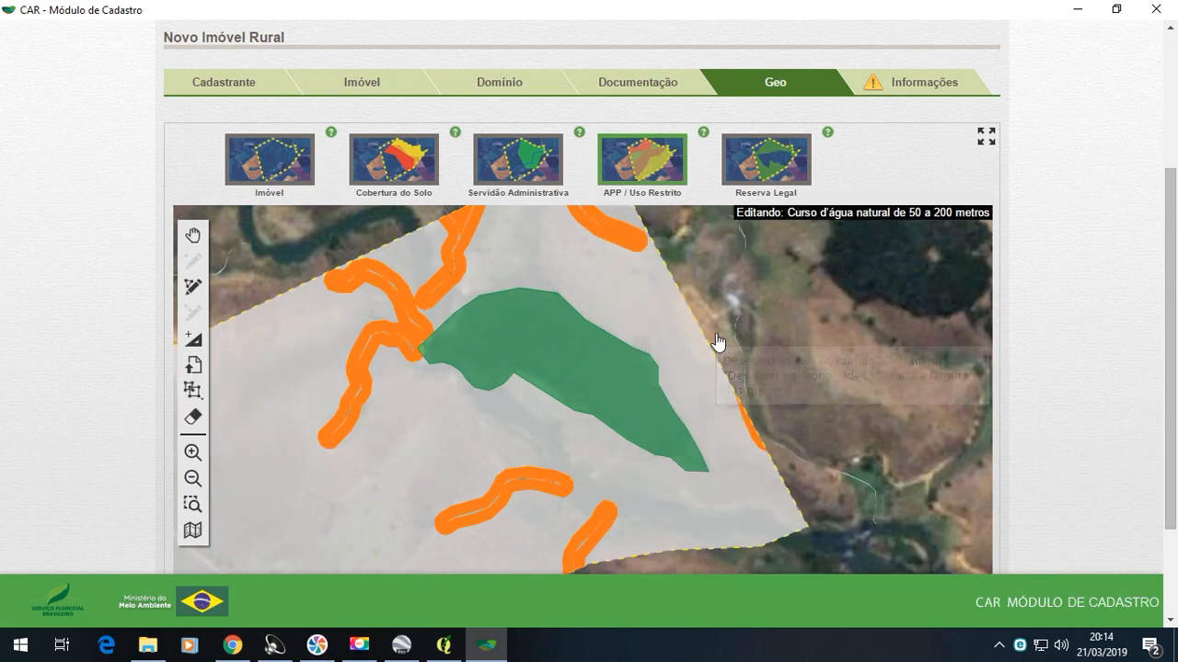
click(193, 366)
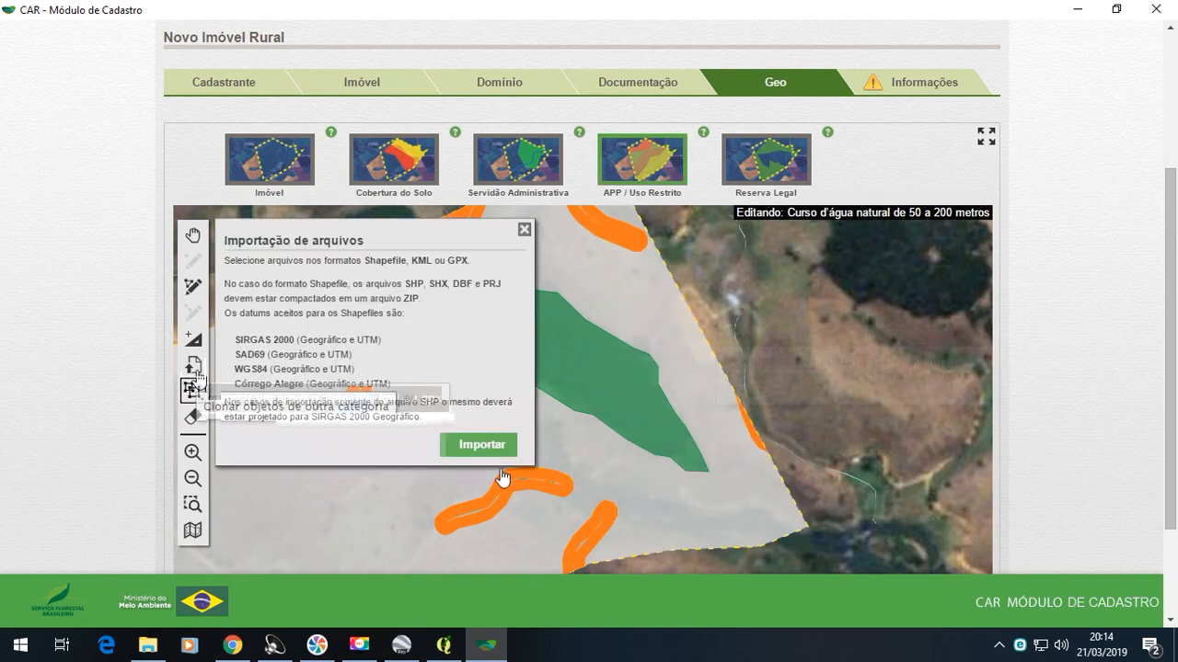
click(482, 446)
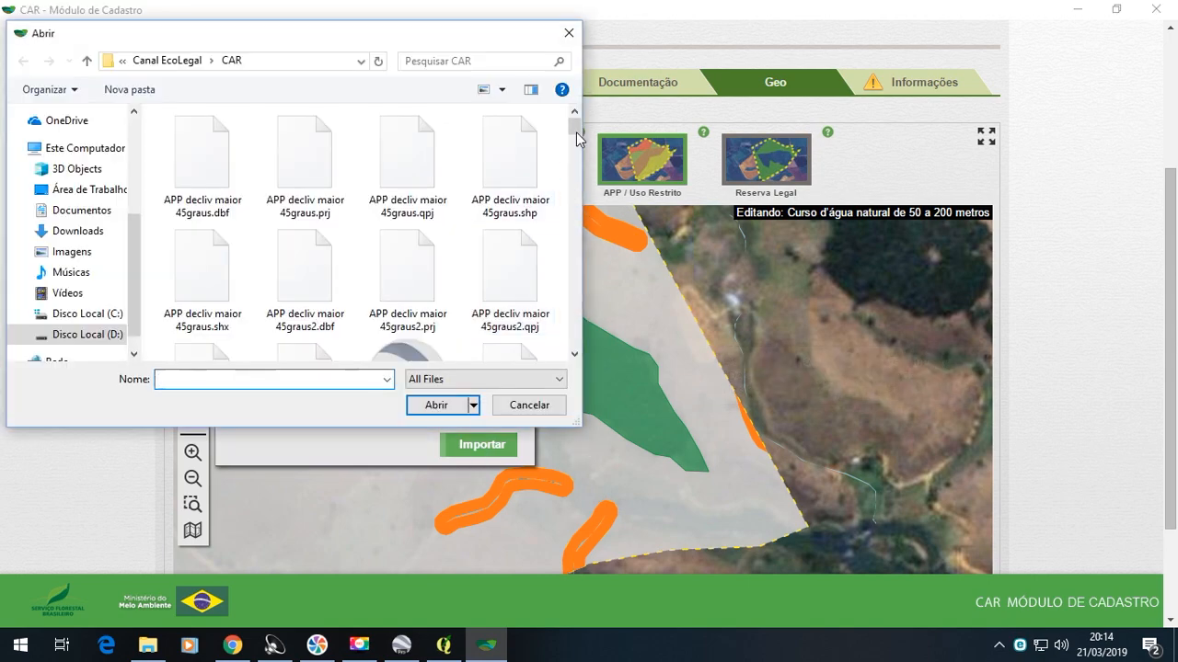
drag(576, 131, 576, 322)
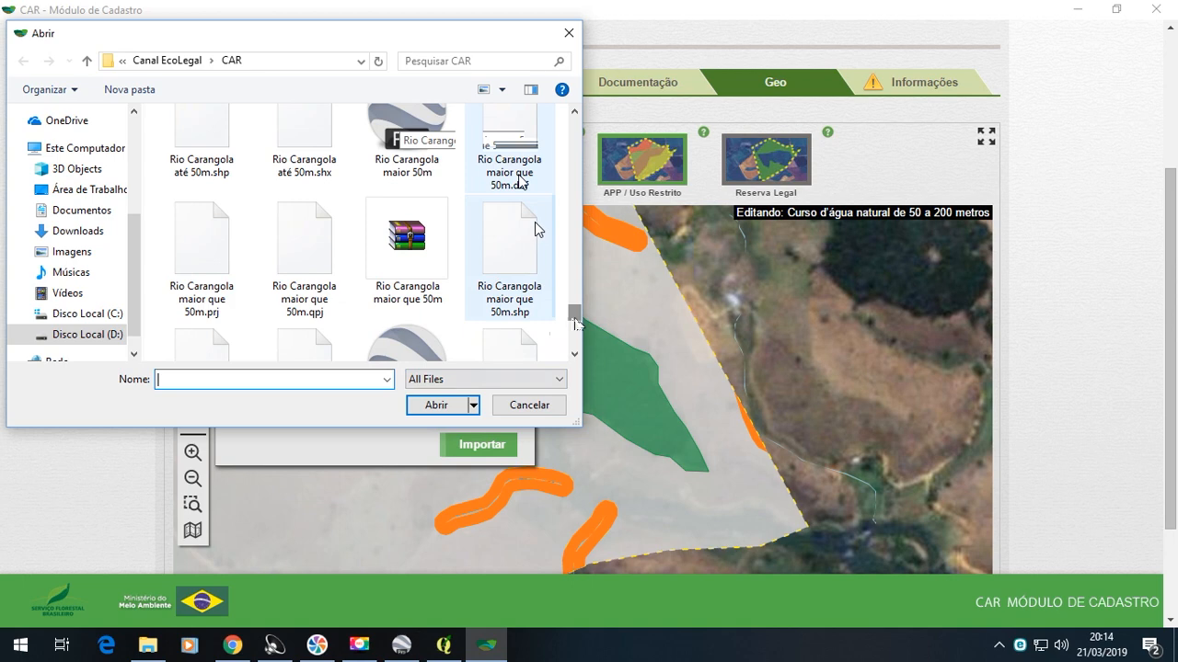
scroll(535, 230, down, 1)
scroll(479, 253, up, 1)
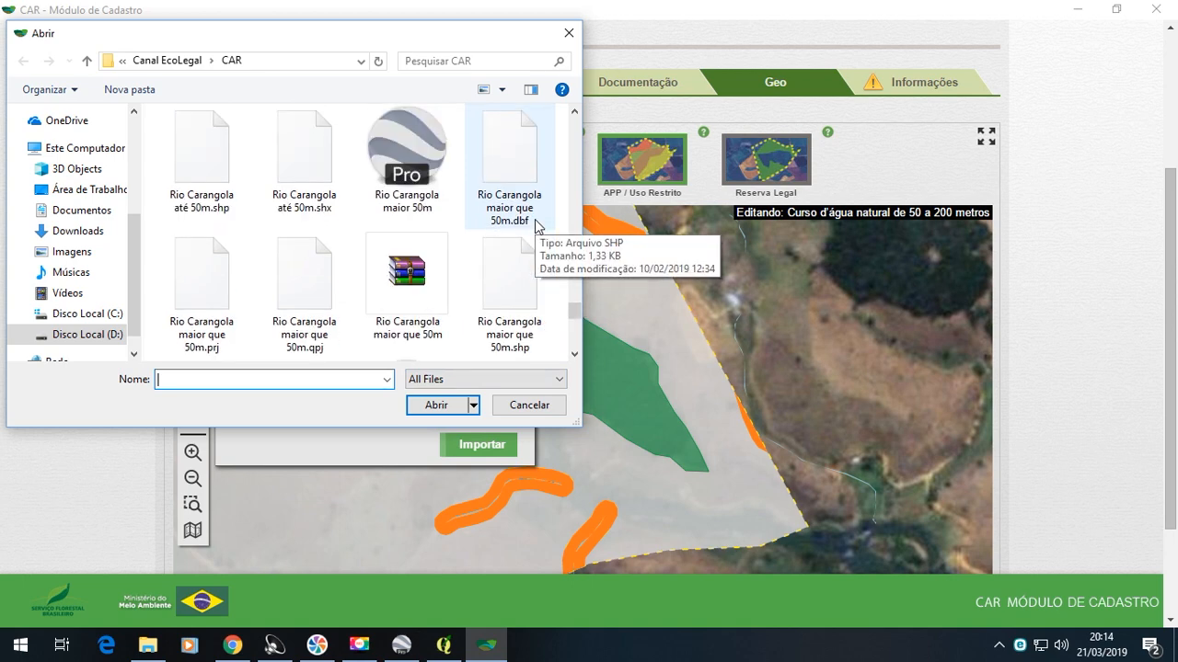
click(433, 188)
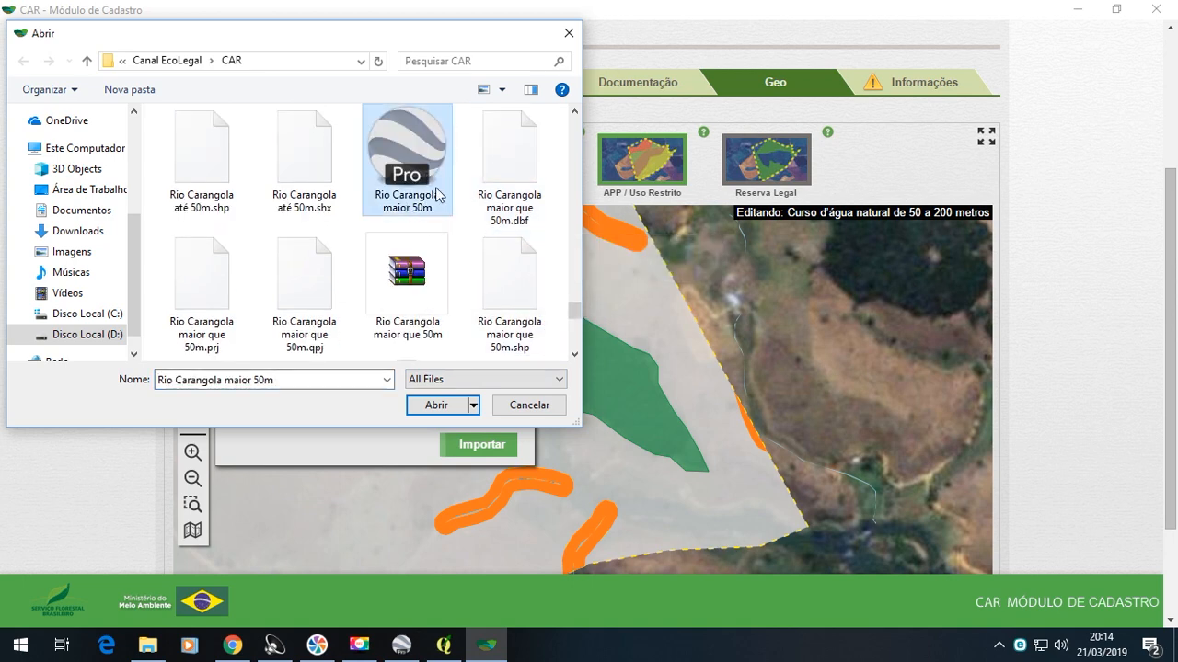
click(438, 405)
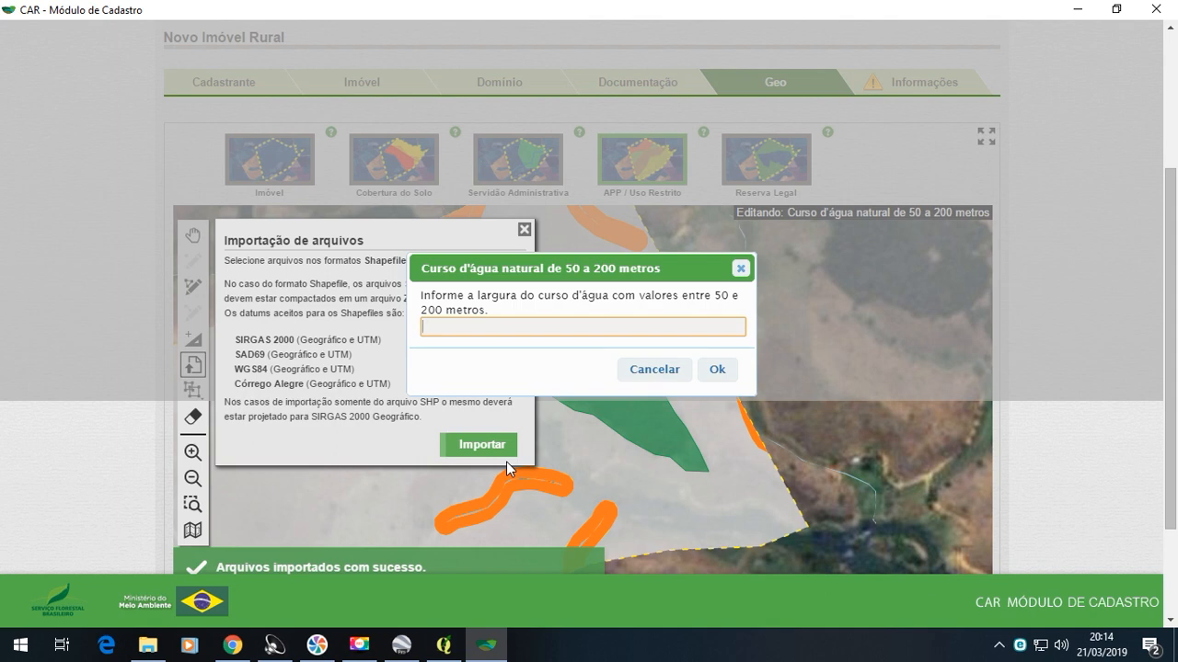
- Set the width to 63 metres for each imported river polygon and inspect the resulting areas on the property map
text(63)
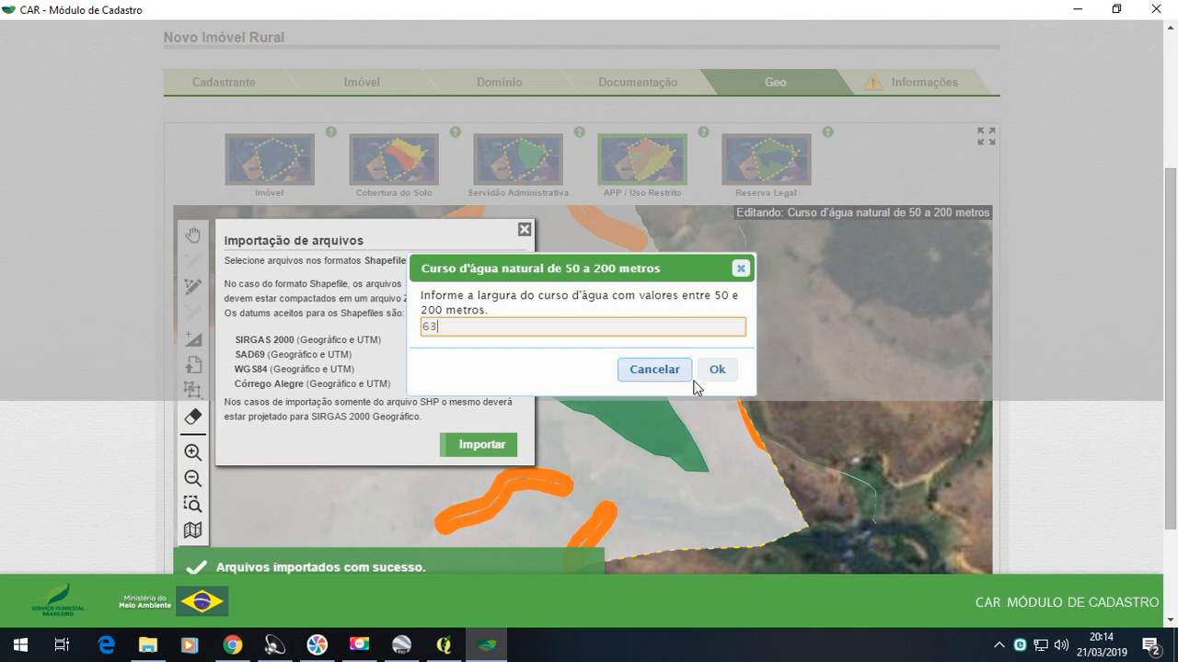
click(706, 380)
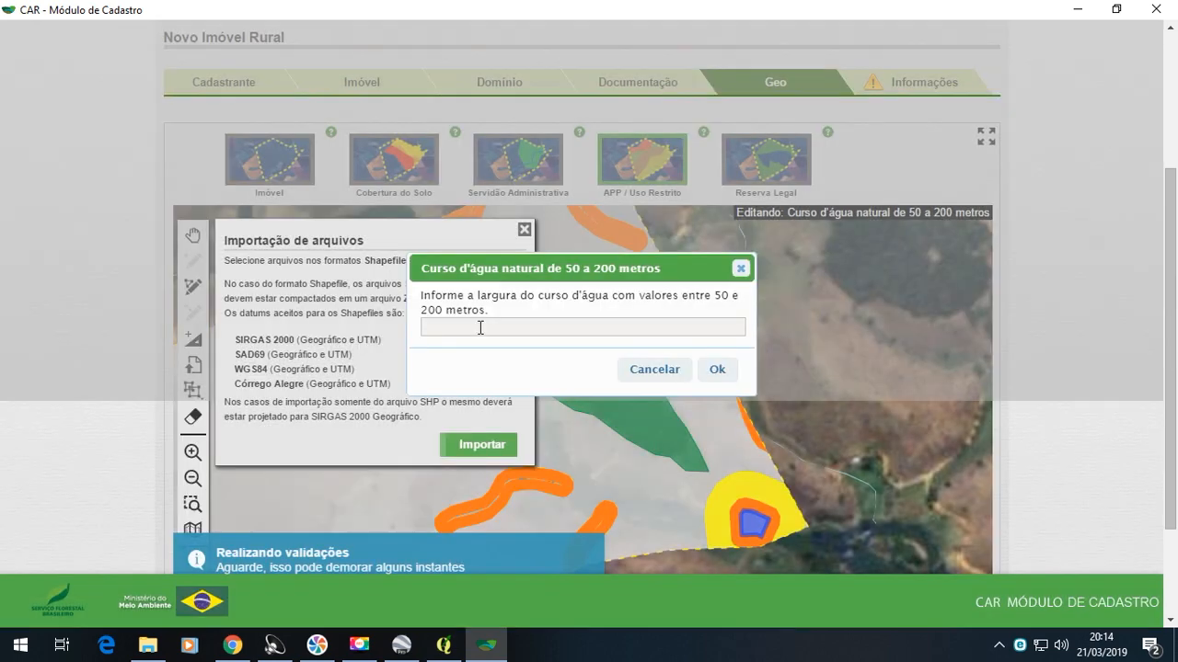
click(479, 327)
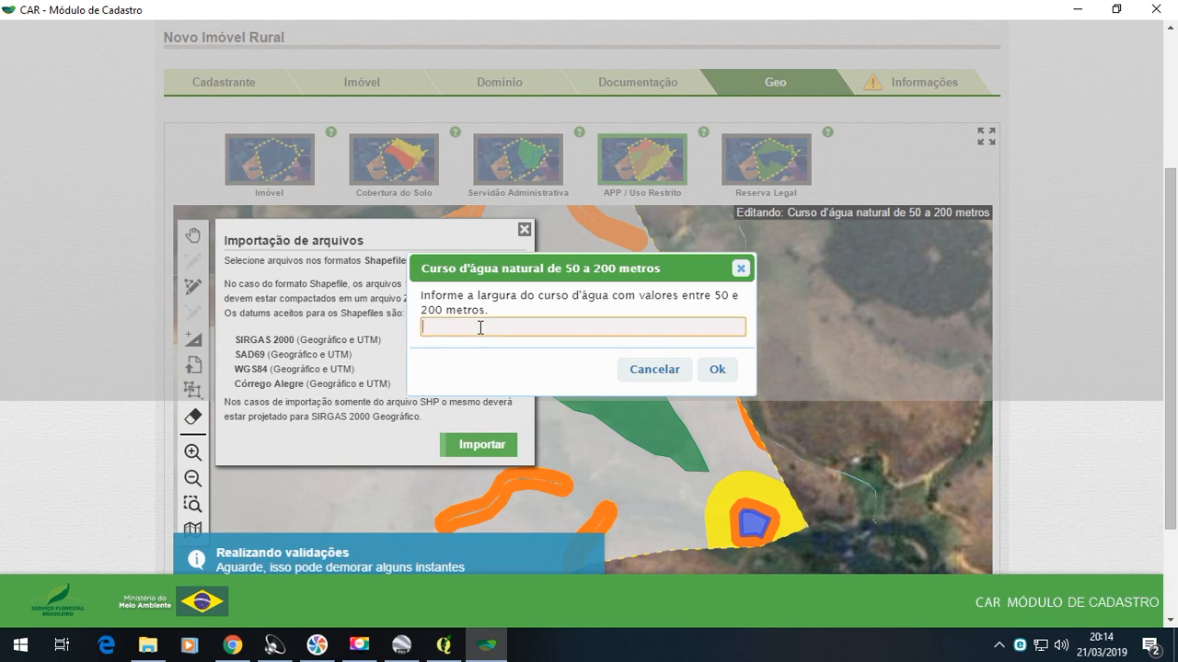
text(63)
click(709, 377)
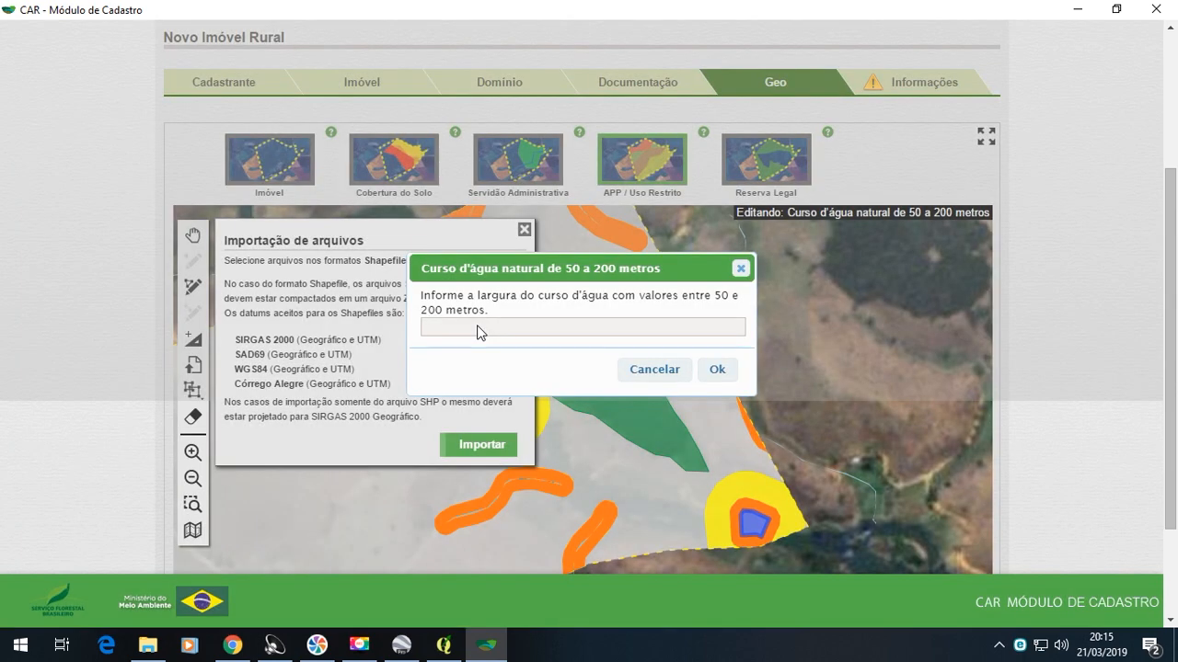
click(478, 326)
text(63)
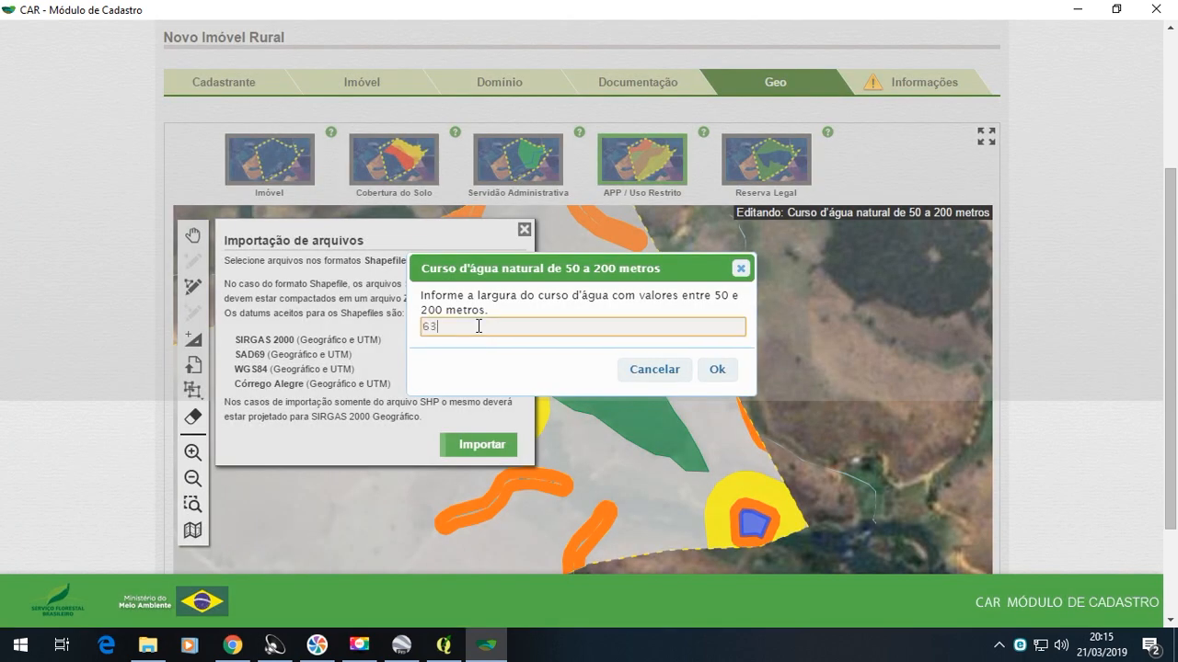
click(741, 369)
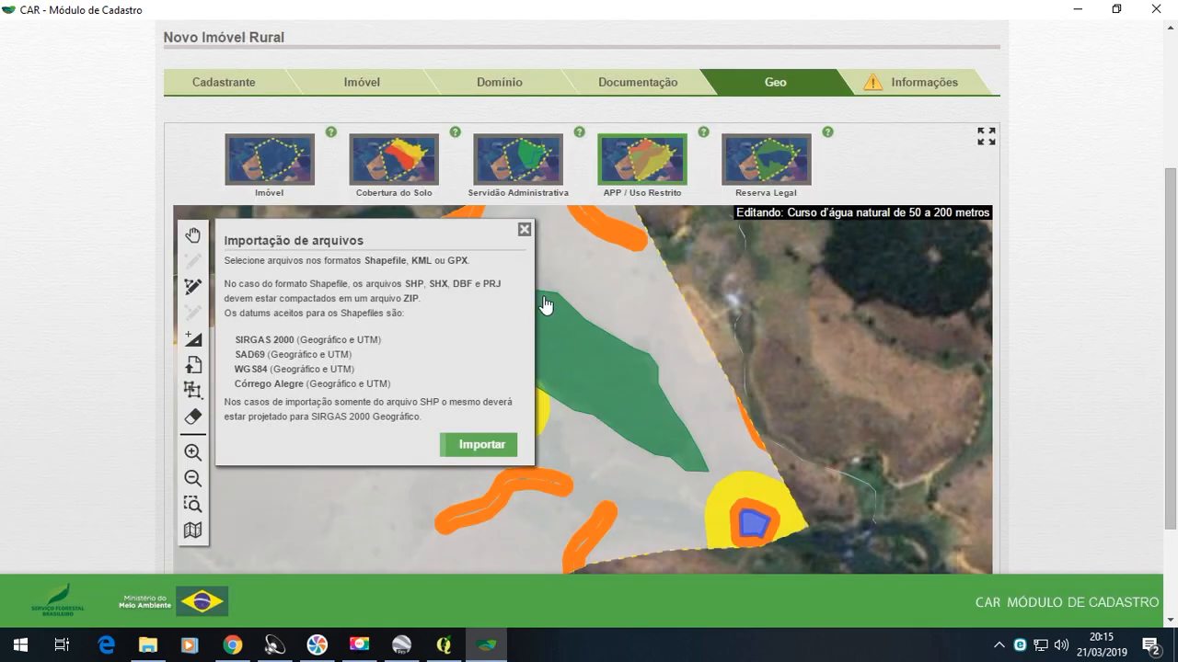
scroll(629, 383, down, 1)
scroll(630, 383, up, 1)
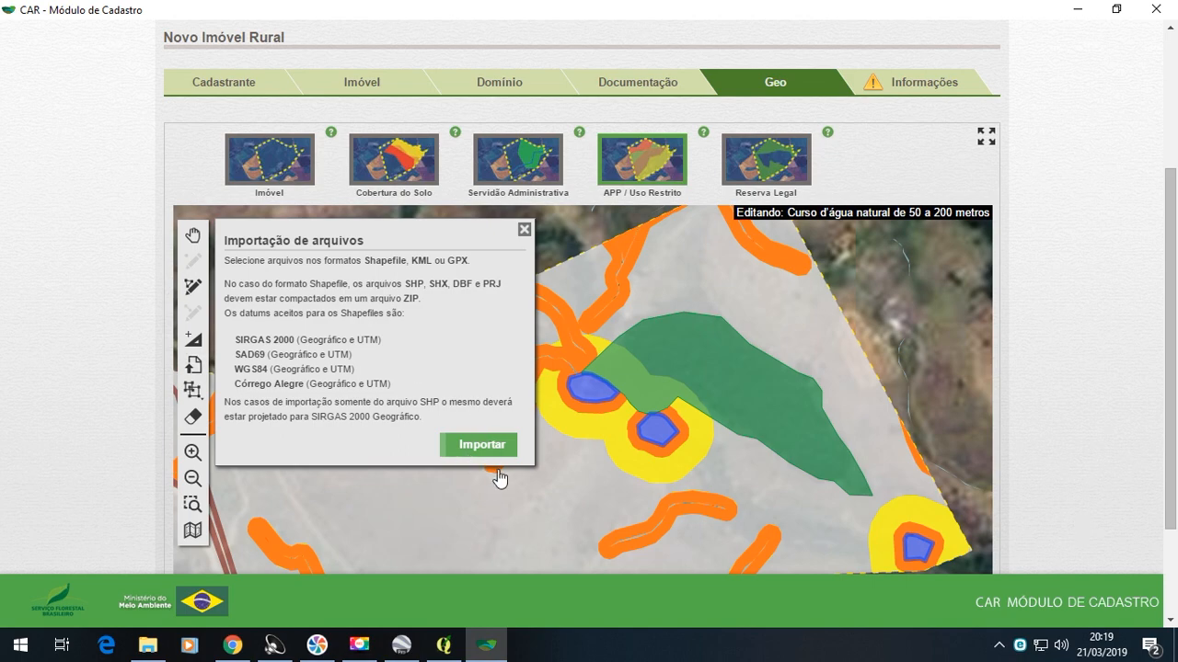
- Try to import the Google Earth file "Rio Carangola 10 a 50m" from the CAR folder into Curso d'água natural de 50 a 200 metros
click(481, 444)
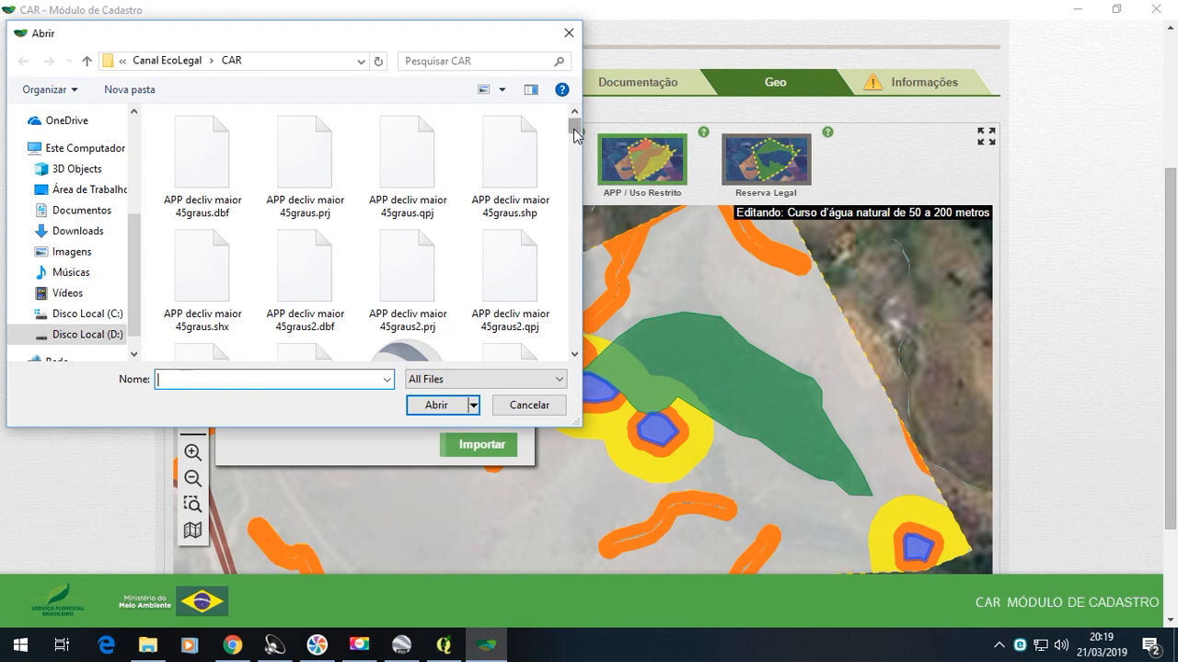
drag(575, 135, 589, 288)
click(539, 327)
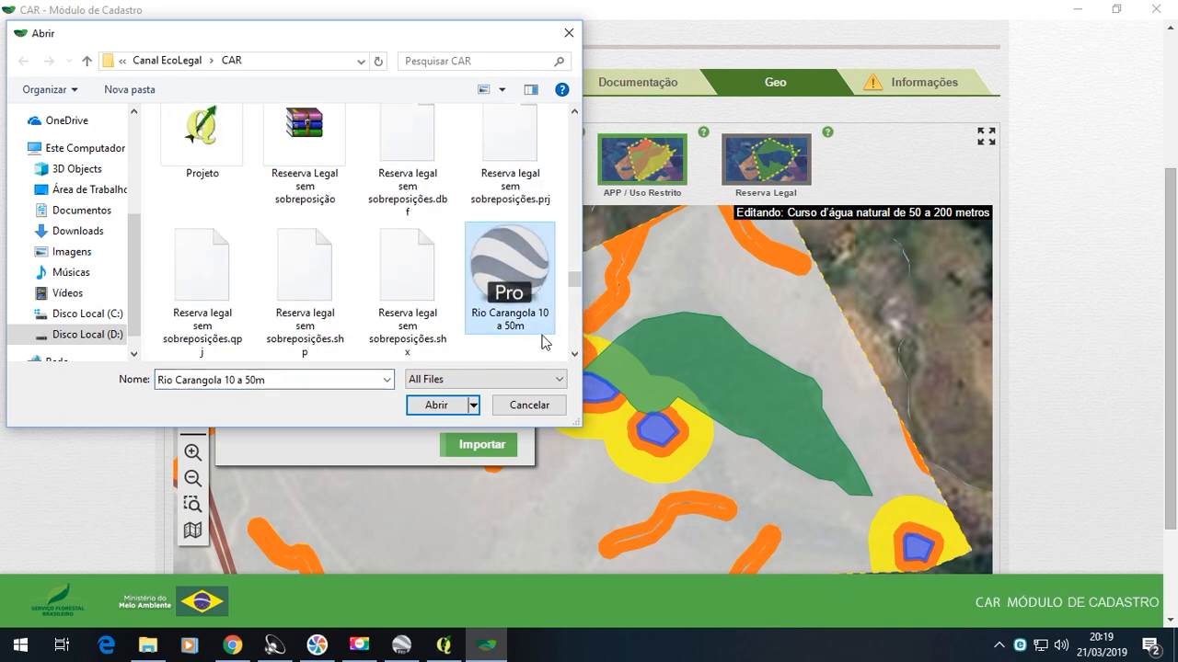
click(438, 406)
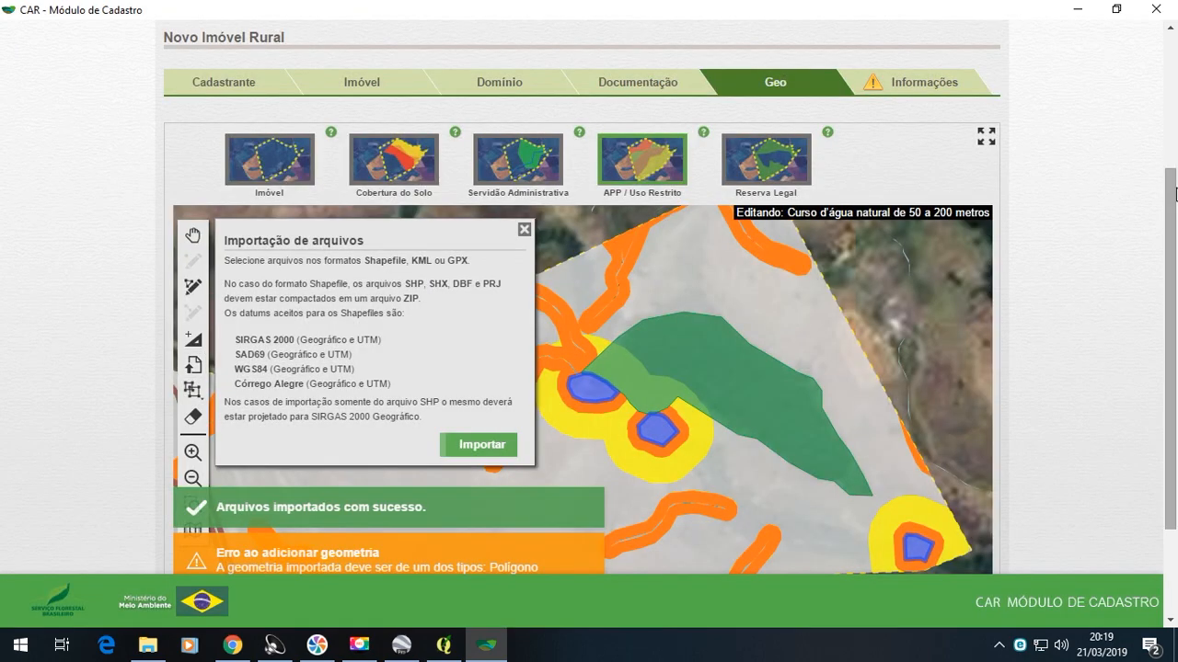
- Import the compressed file "Rio Carangola de 10m a 50m" as Curso d'água natural de 10 a 50 metros and check it on the property map
drag(1175, 188, 1175, 268)
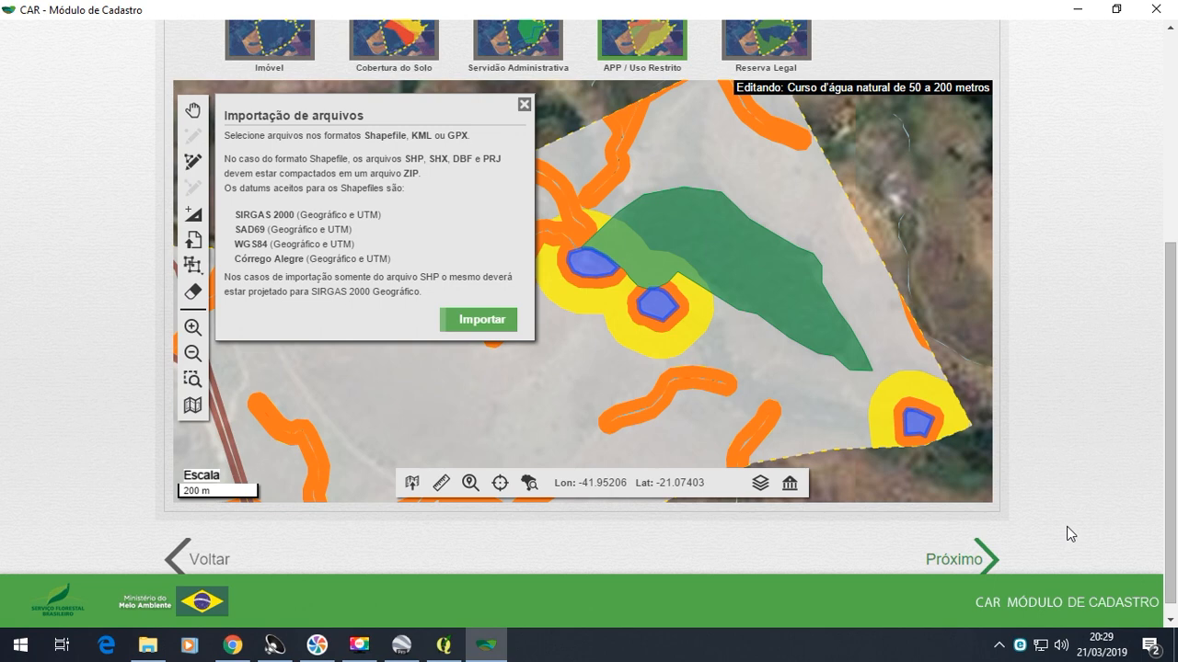
click(469, 320)
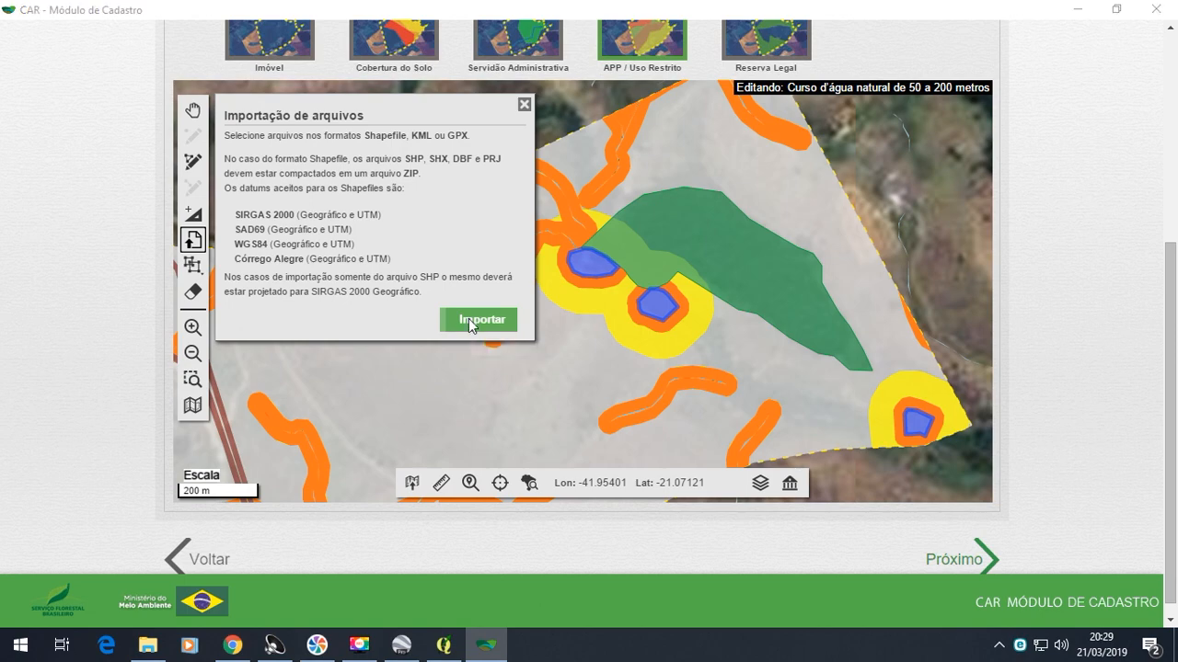
drag(577, 130, 585, 313)
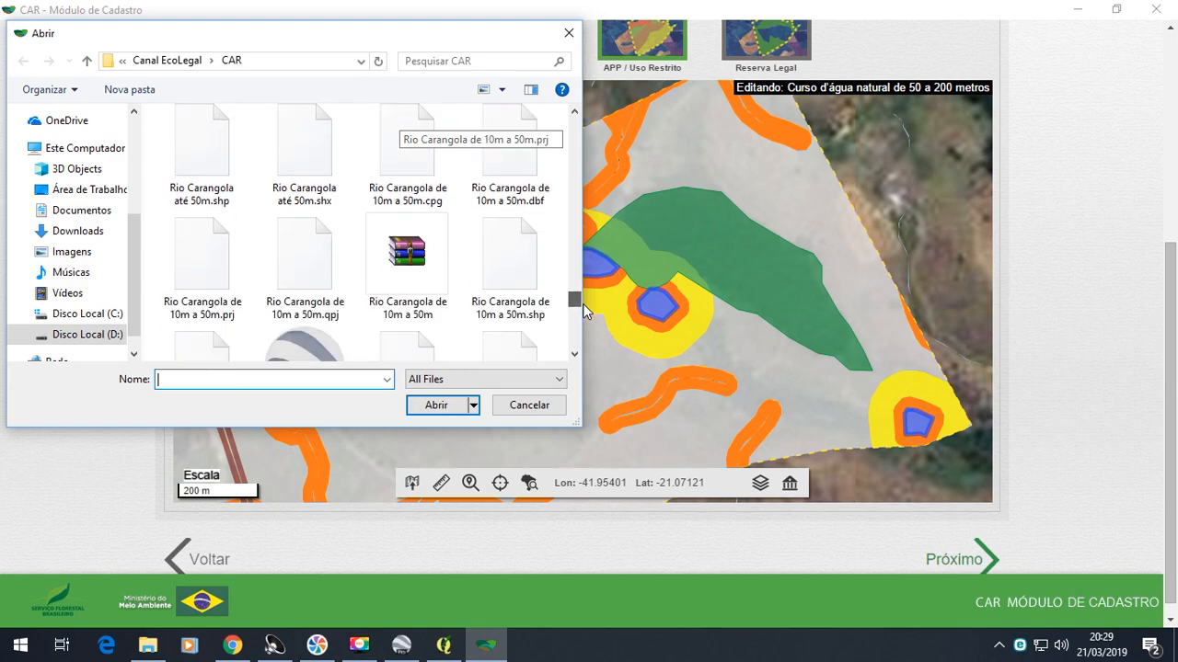
click(426, 268)
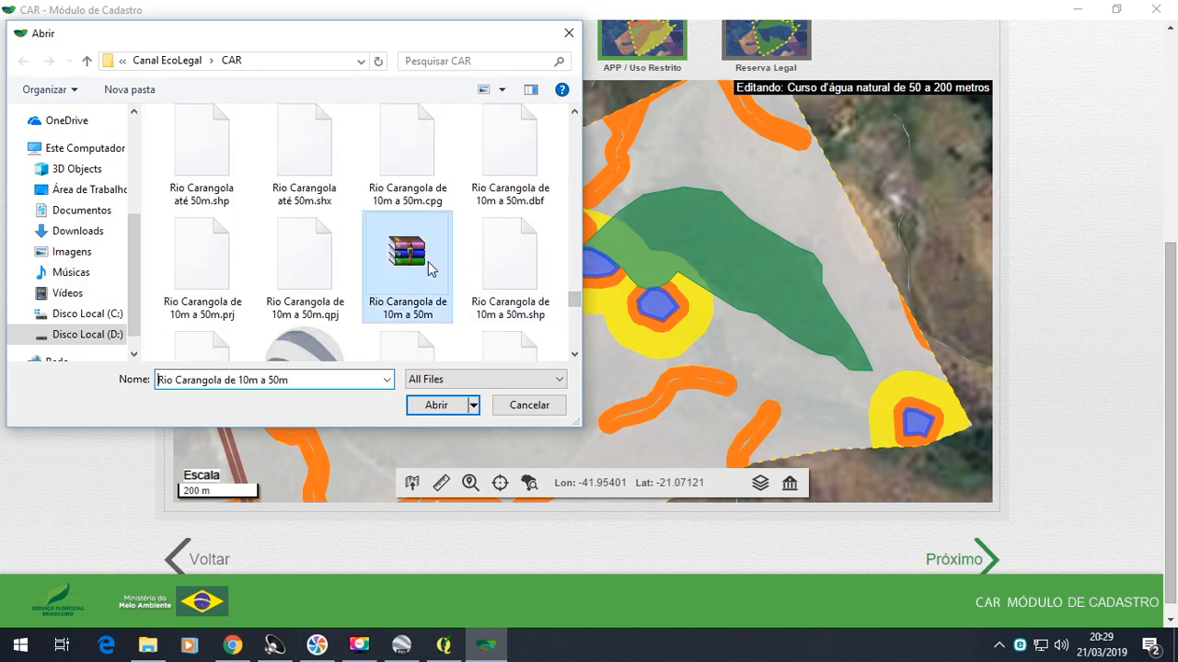
click(434, 406)
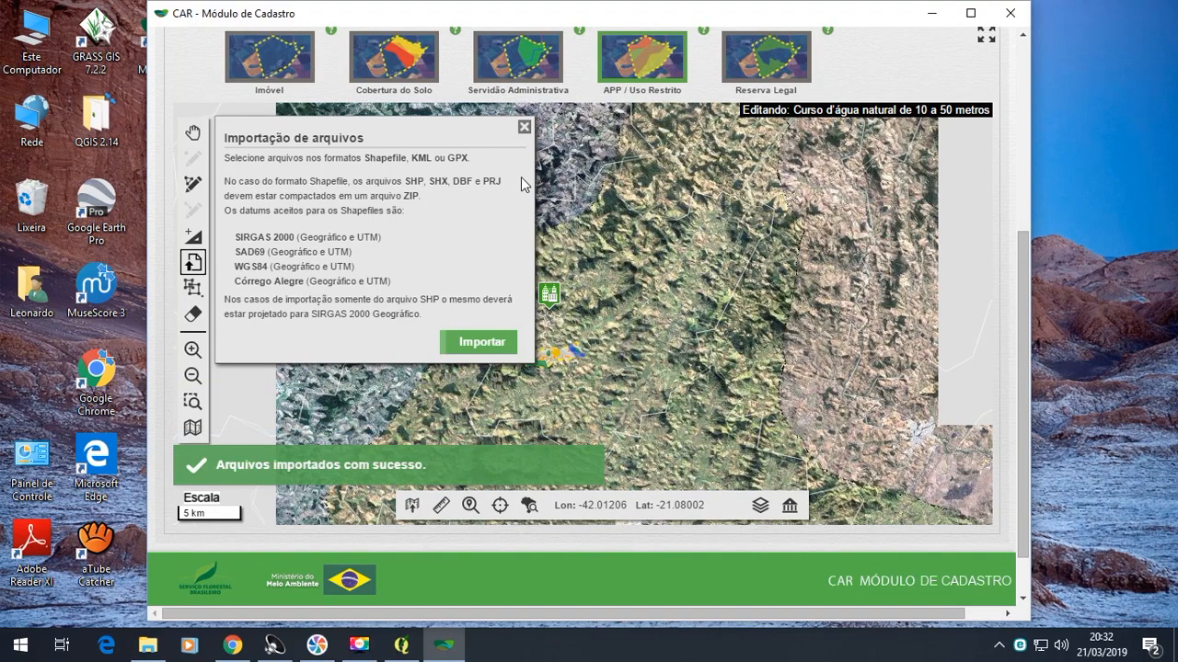
scroll(563, 357, up, 5)
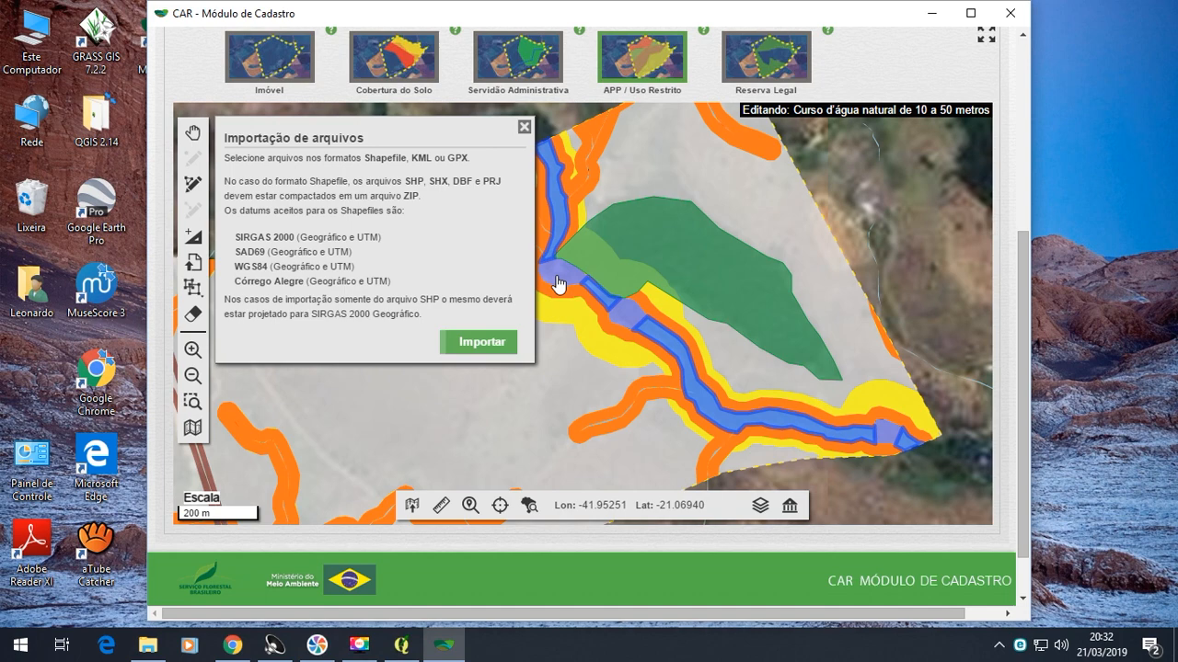
- Import the springs file from the CAR folder as Nascente ou olho d'água perene and maximize the program window
click(641, 57)
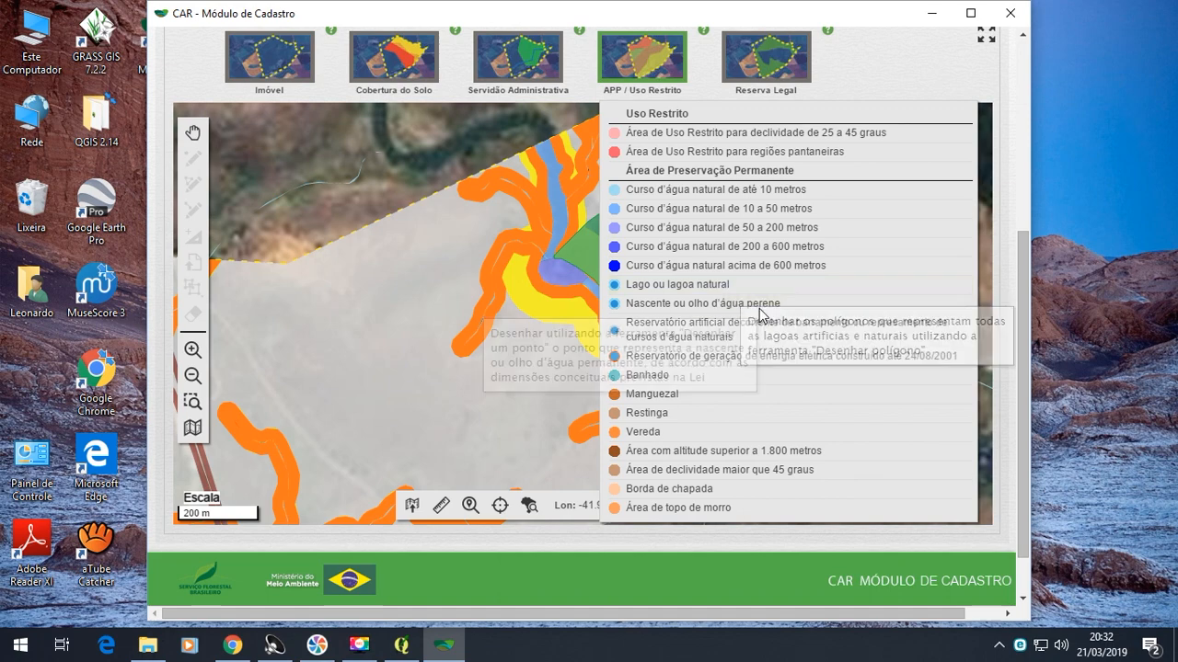
click(697, 304)
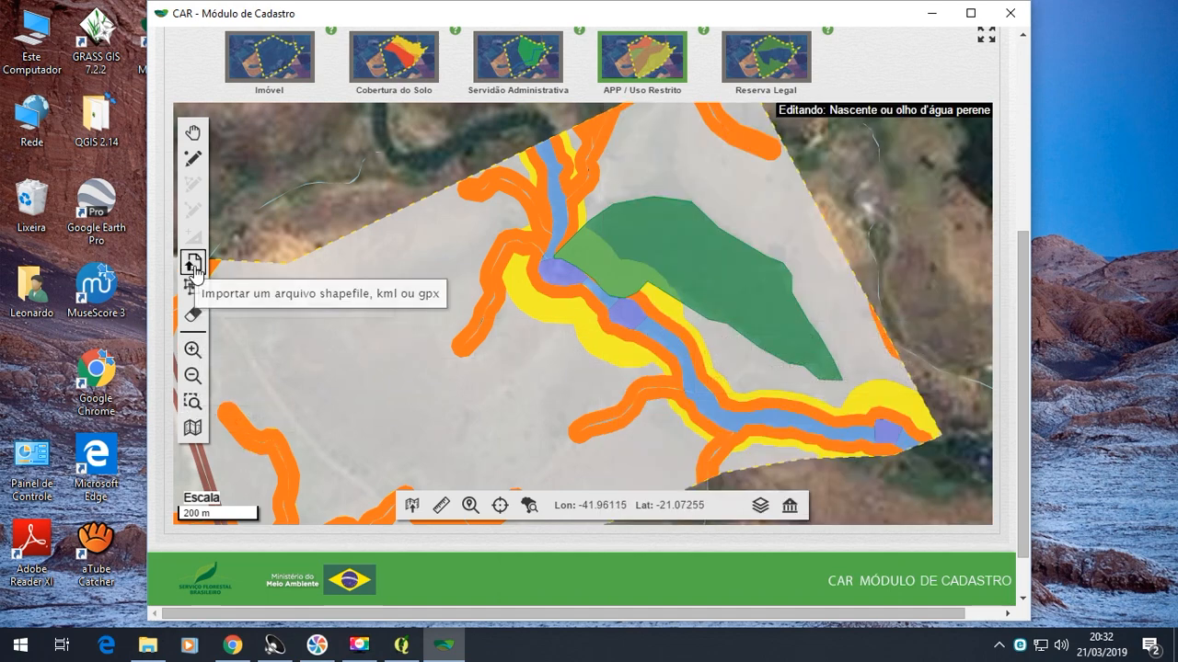
click(193, 263)
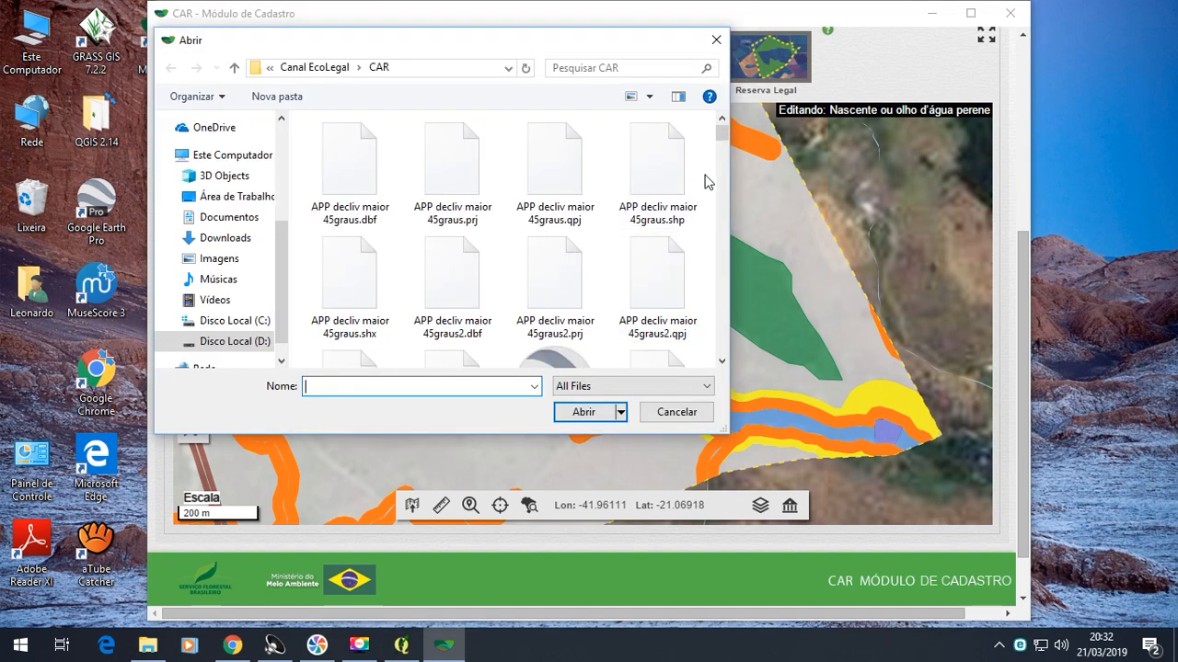
drag(724, 140, 723, 270)
click(460, 290)
click(583, 412)
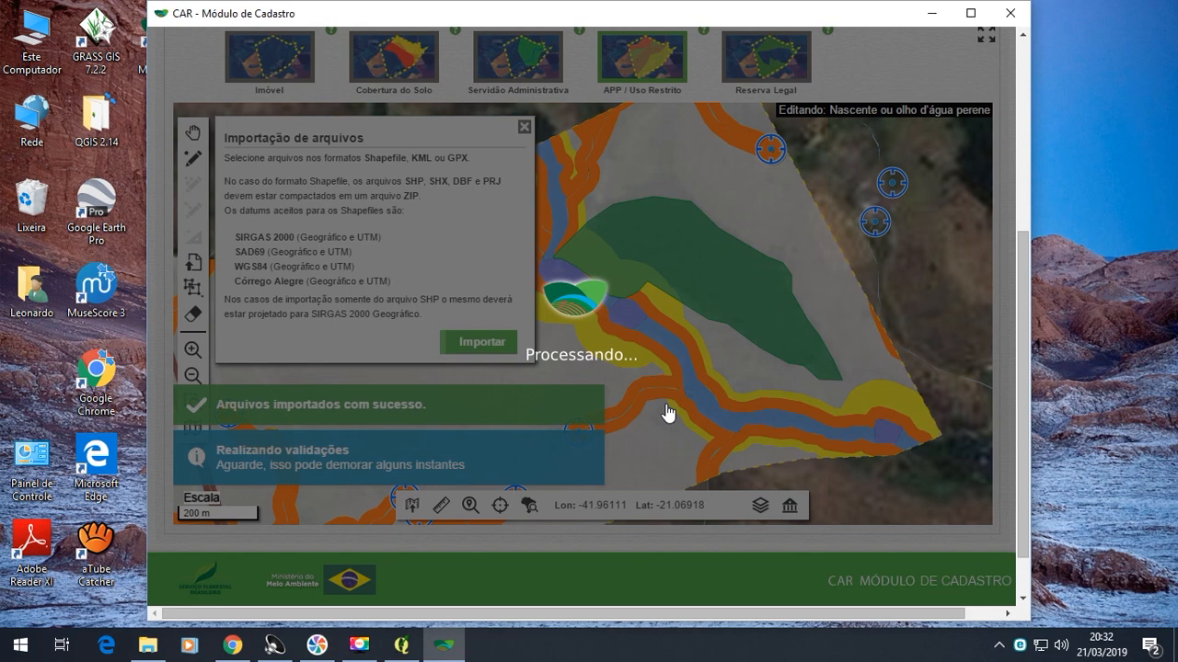
click(970, 13)
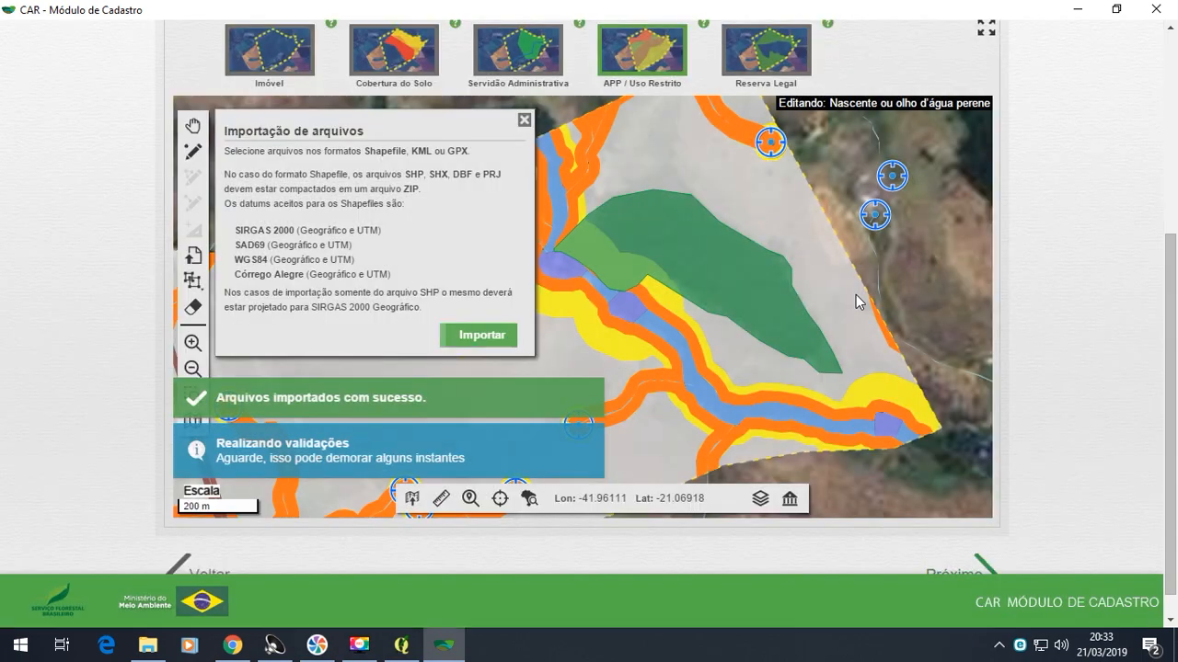
- Close the file import dialog and examine how the imported springs are distributed across the property map
scroll(856, 302, down, 1)
scroll(858, 302, down, 1)
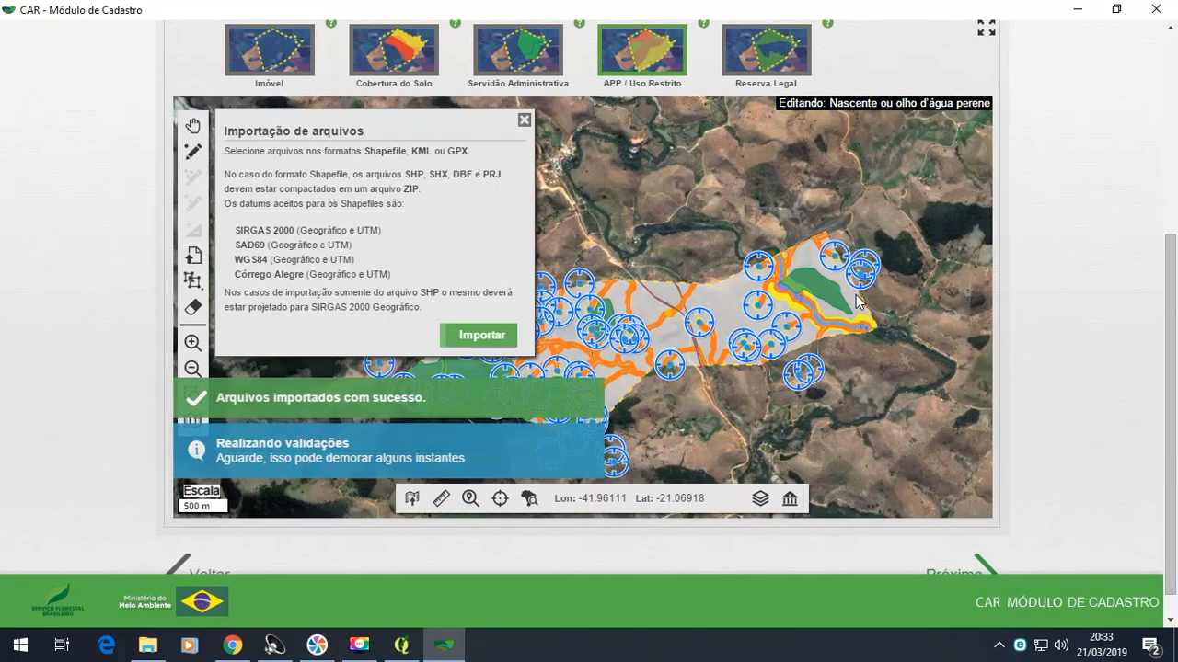
click(524, 121)
scroll(864, 368, down, 1)
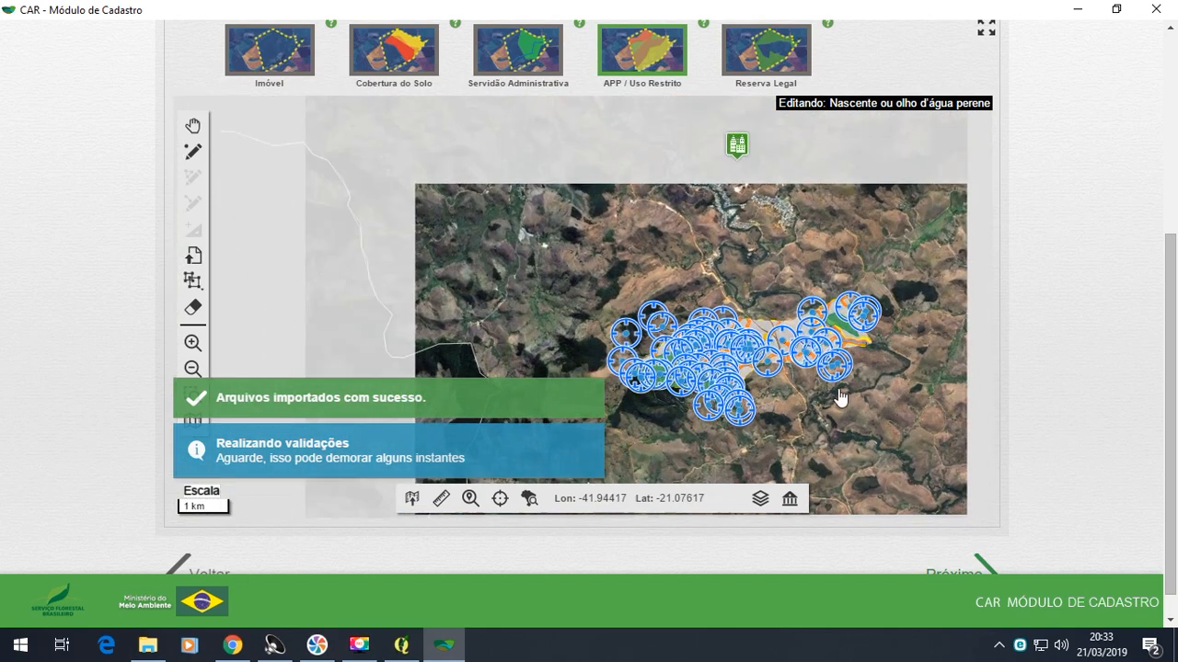
scroll(724, 374, up, 2)
scroll(720, 373, down, 1)
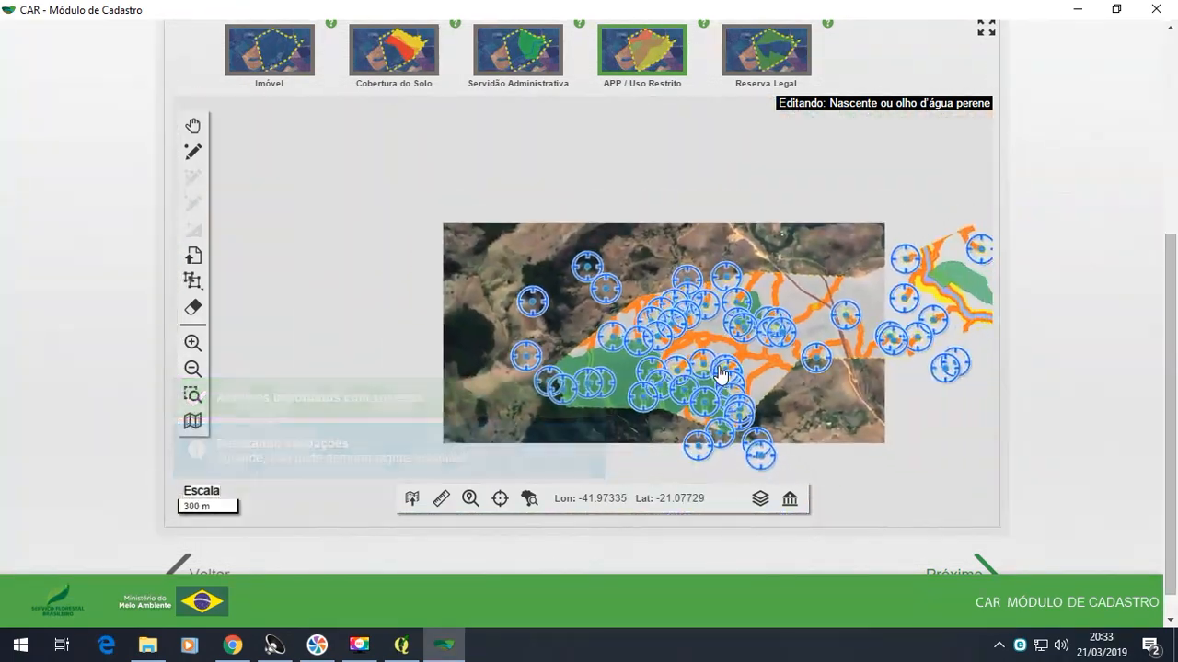
- Import the Google Earth file "APP declividade maior 45graus" as Área de declividade maior que 45 graus and check its polygons on the map
click(675, 48)
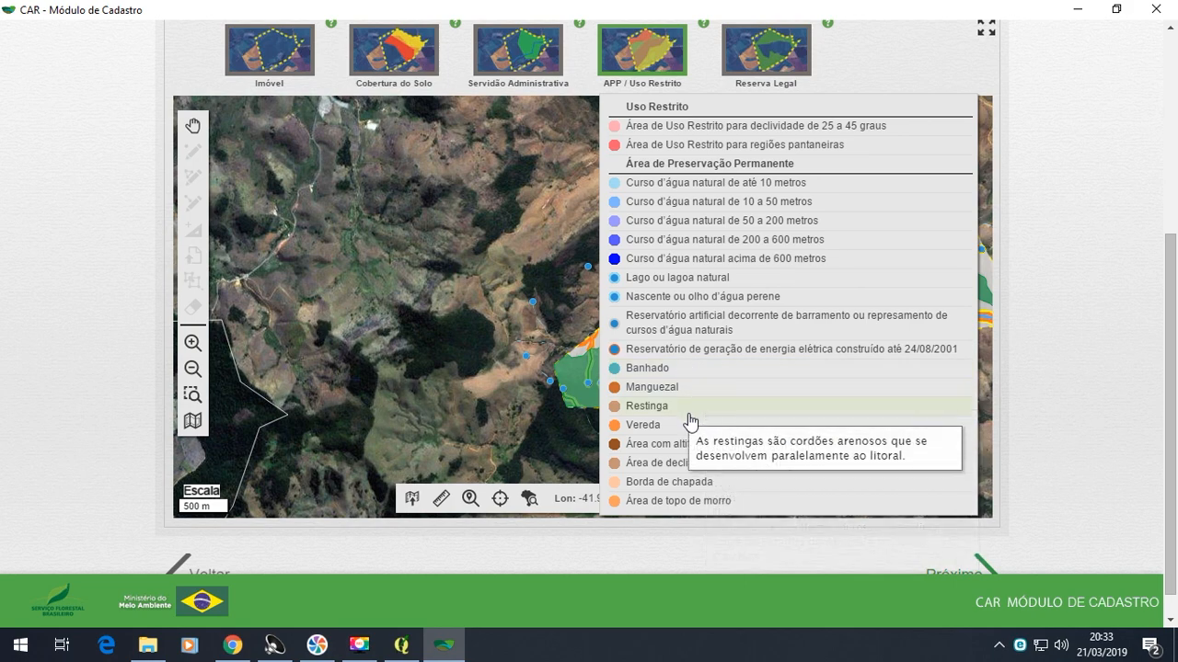
click(741, 471)
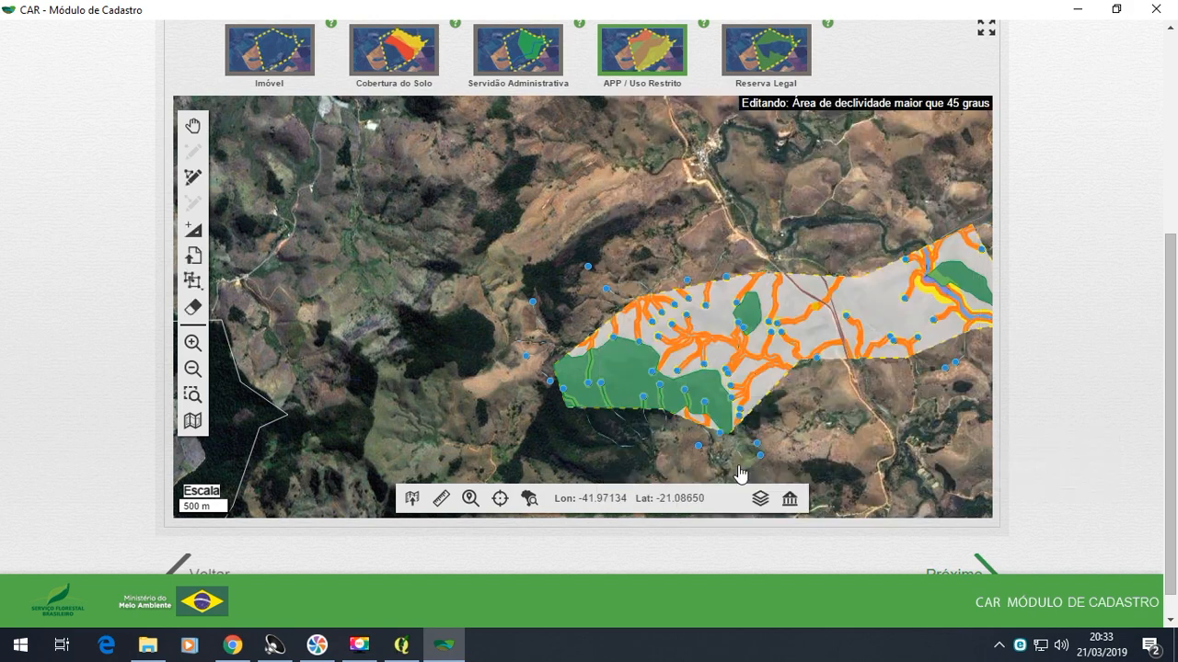
click(192, 259)
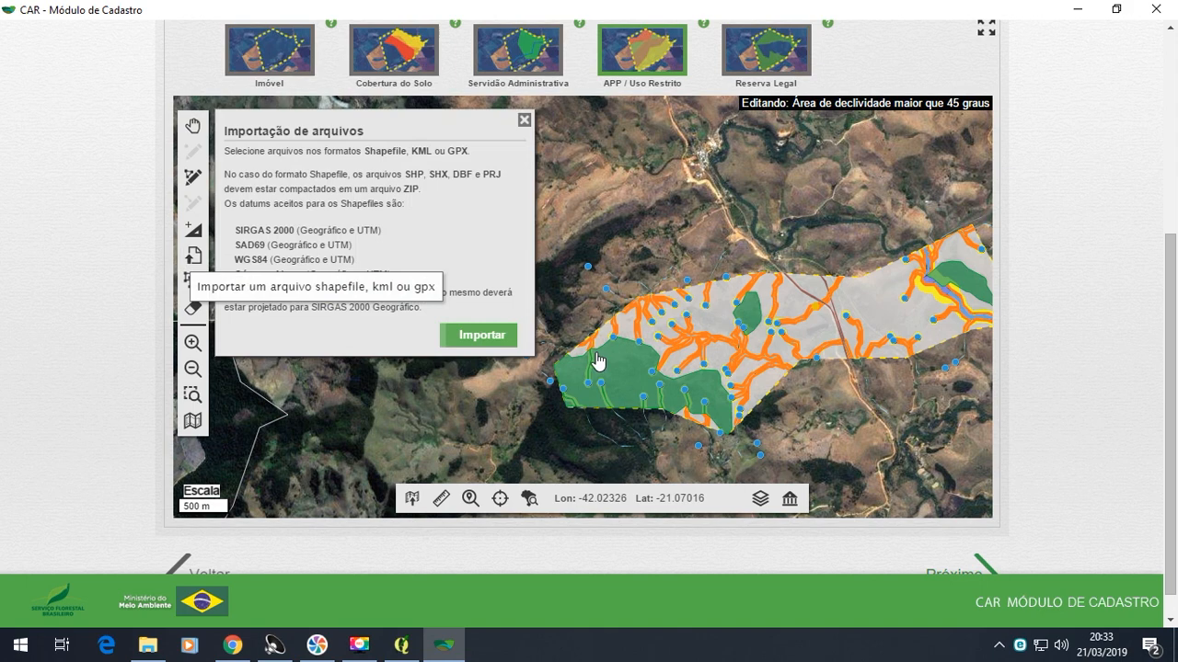
click(498, 335)
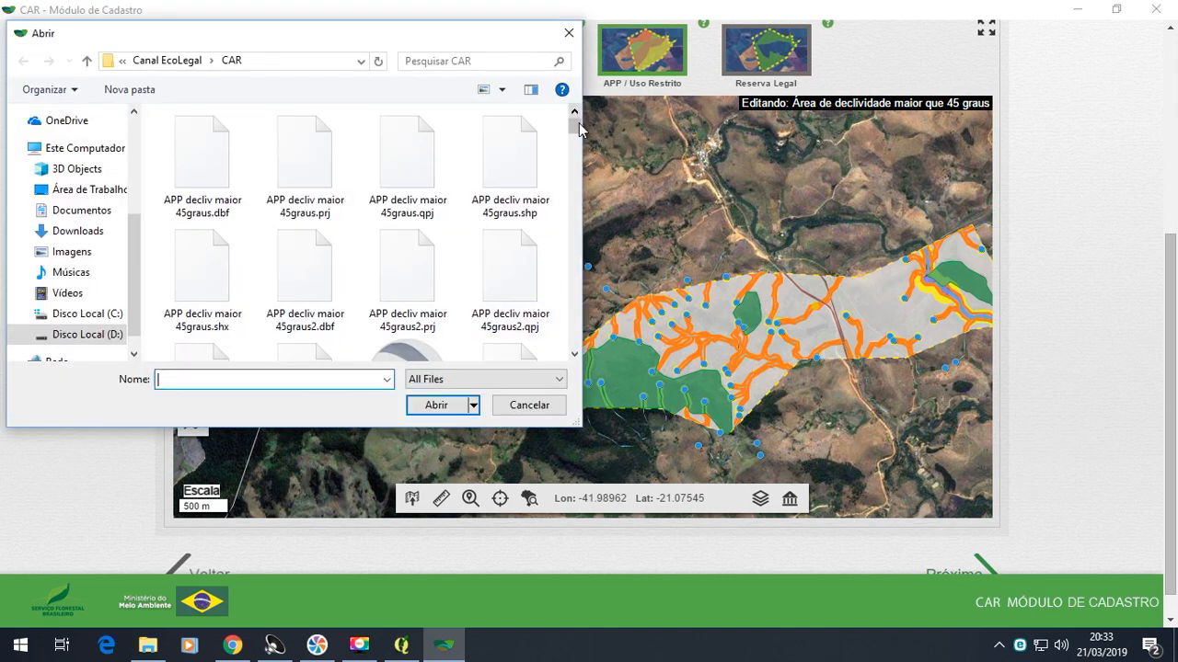
mouse_move(575, 123)
mouse_down()
mouse_move(576, 164)
mouse_move(576, 138)
mouse_up()
click(434, 175)
click(447, 410)
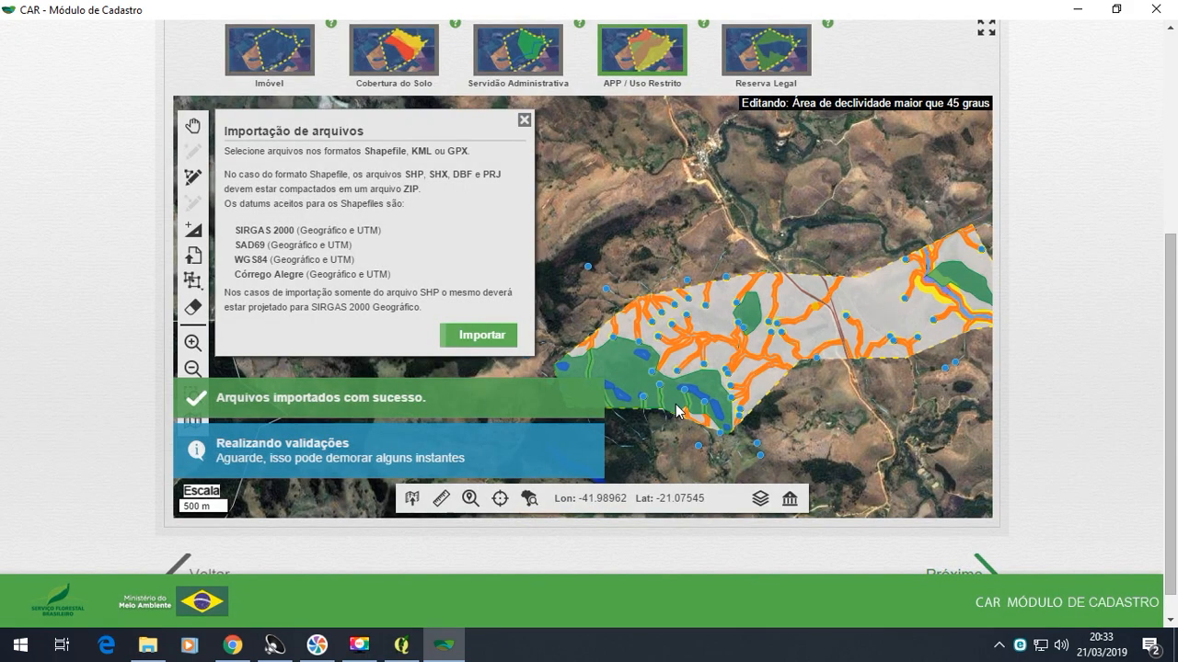
click(524, 122)
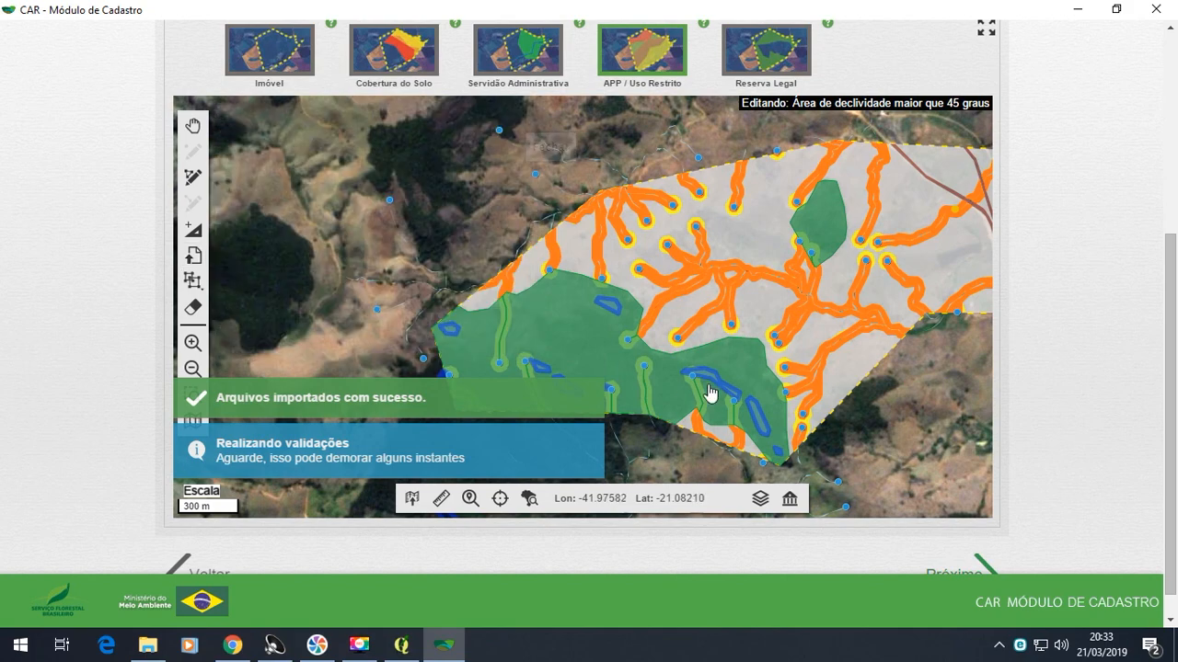
drag(744, 347, 739, 231)
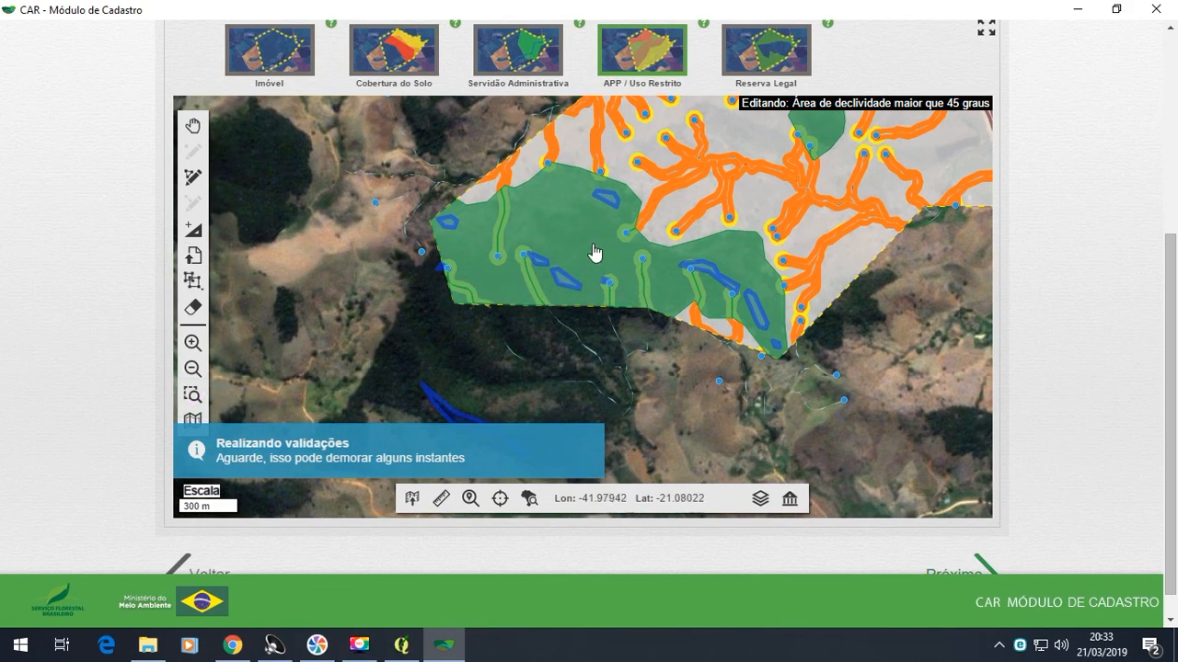
- Import the Google Earth file "APP topo de morro" as Área de topo de morro and check it against the whole property
click(625, 78)
mouse_move(678, 492)
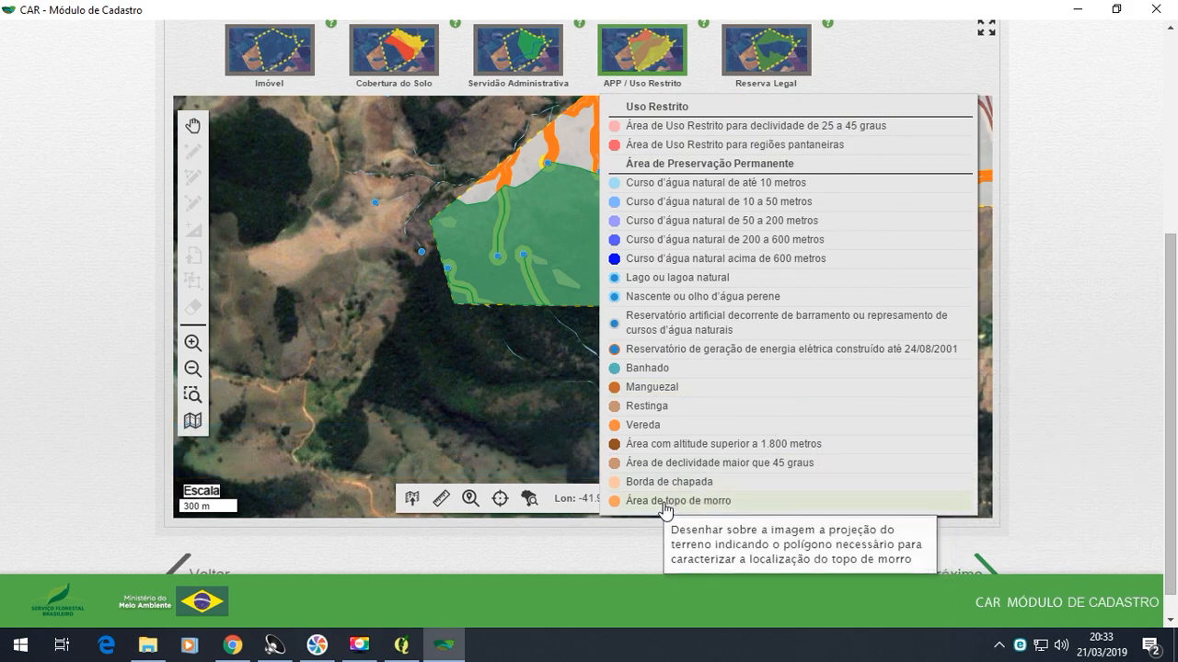
click(664, 504)
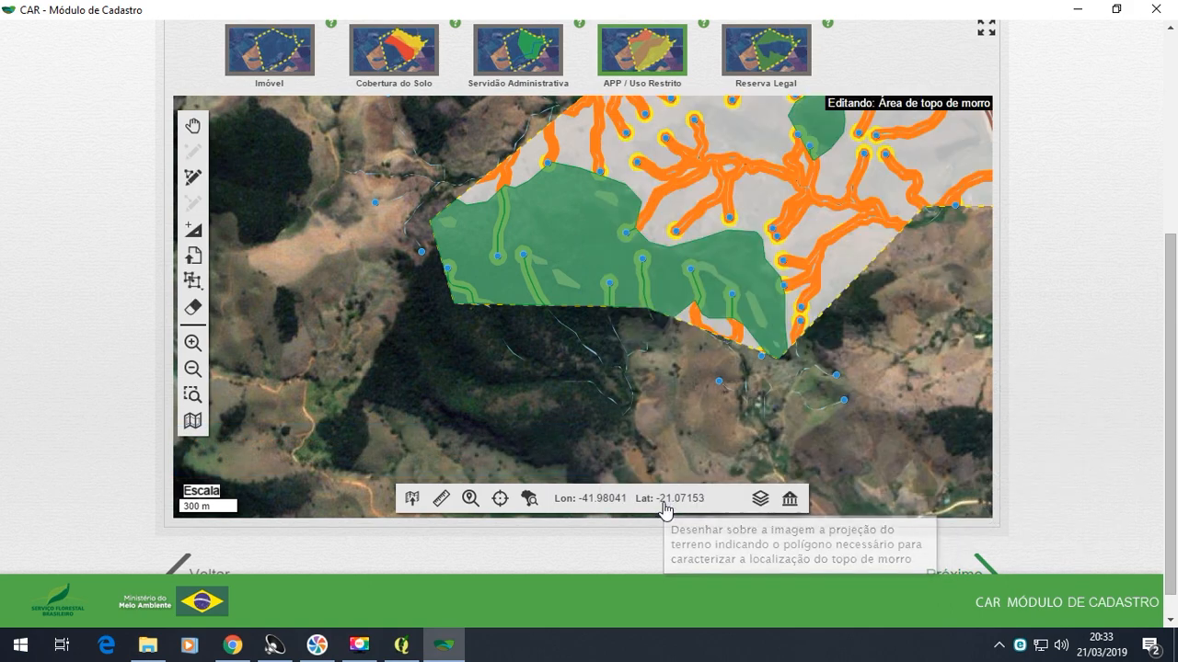
click(194, 257)
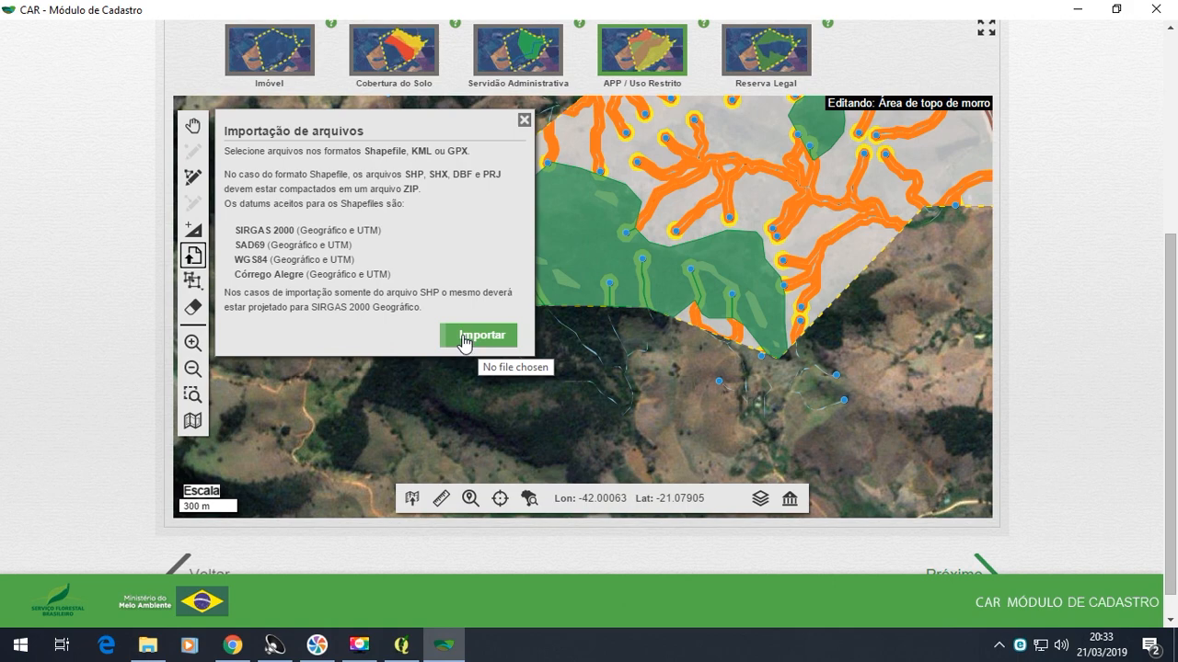
click(466, 343)
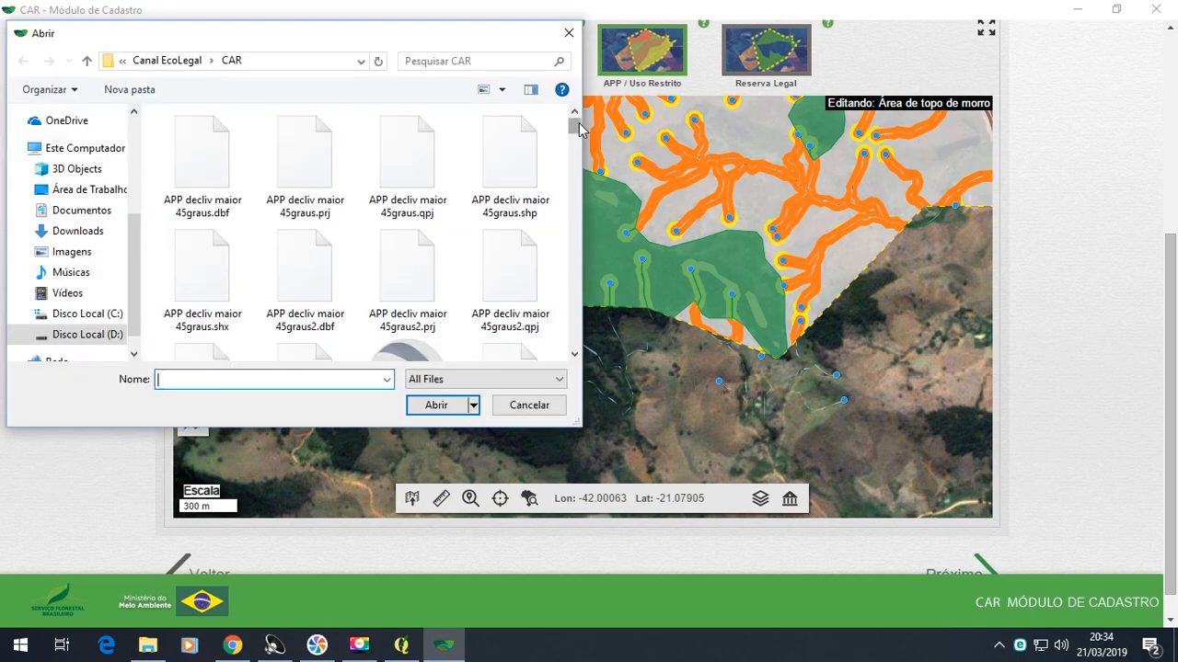
click(574, 356)
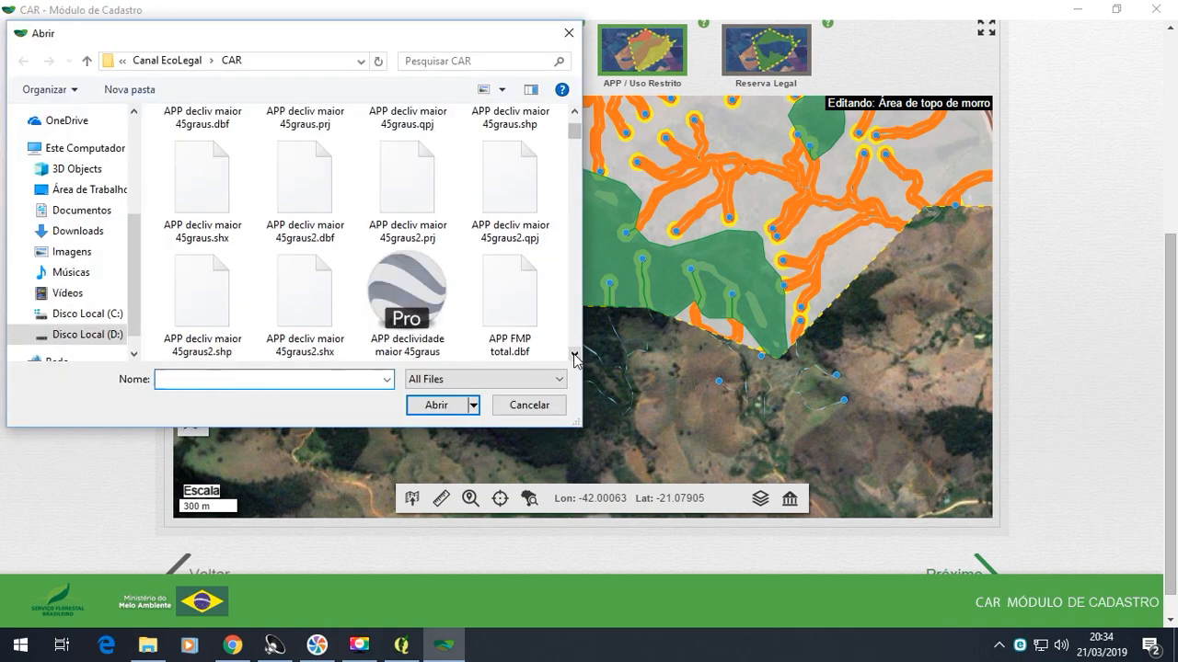
click(574, 355)
click(574, 356)
click(574, 355)
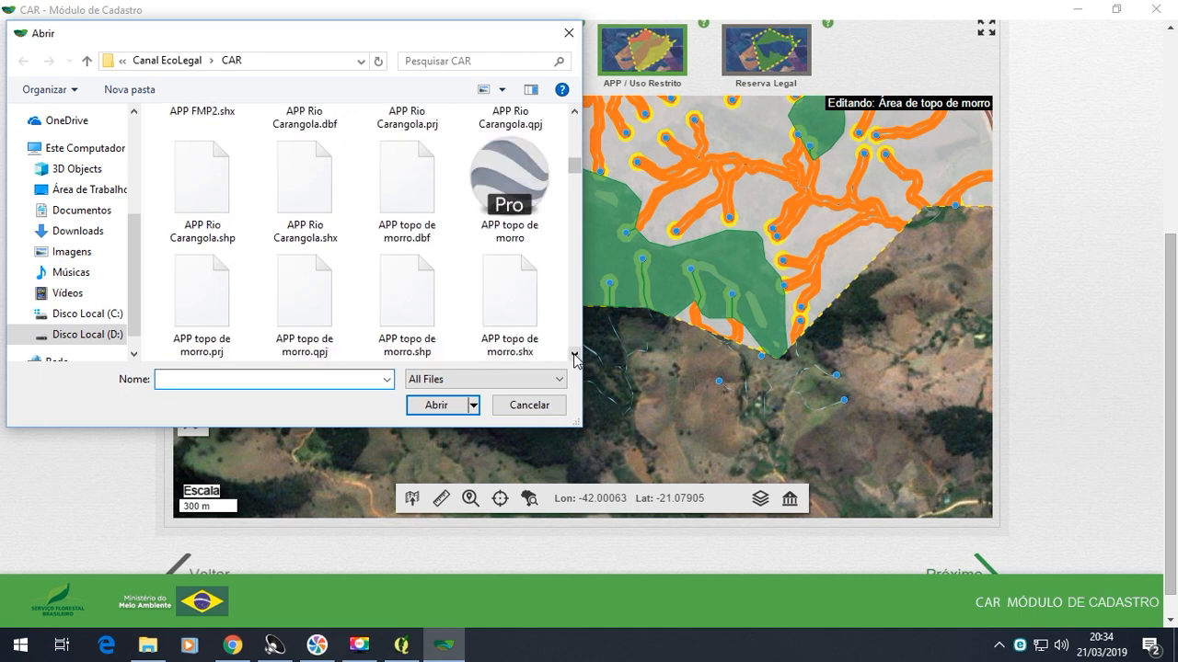
click(512, 205)
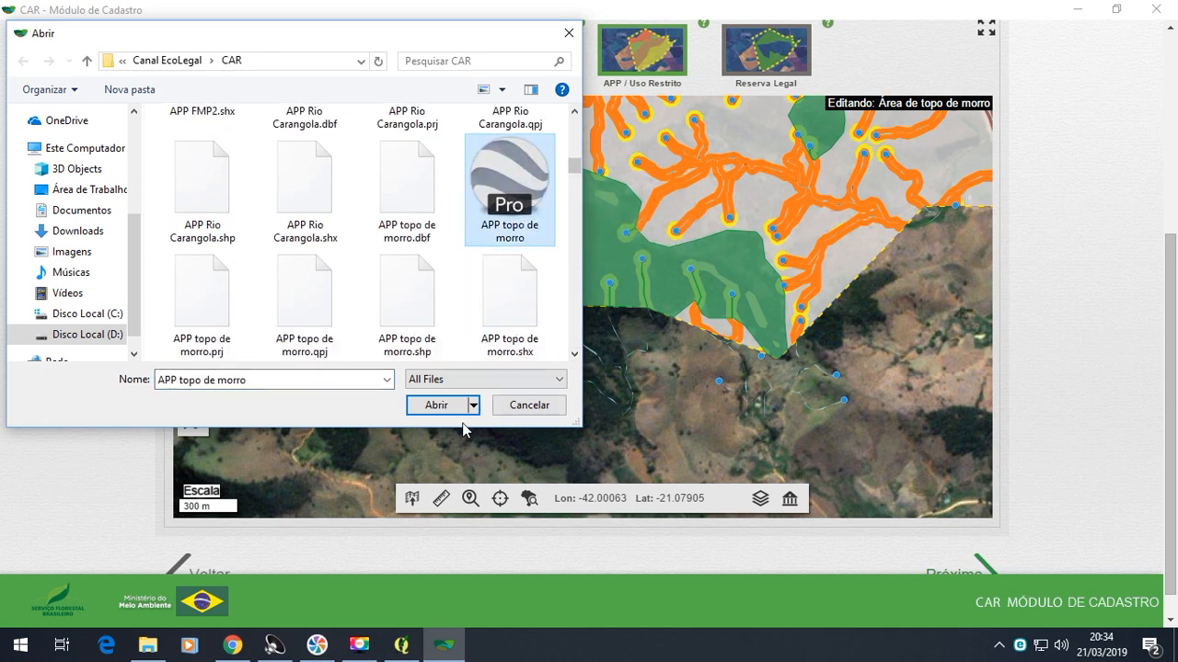
click(434, 407)
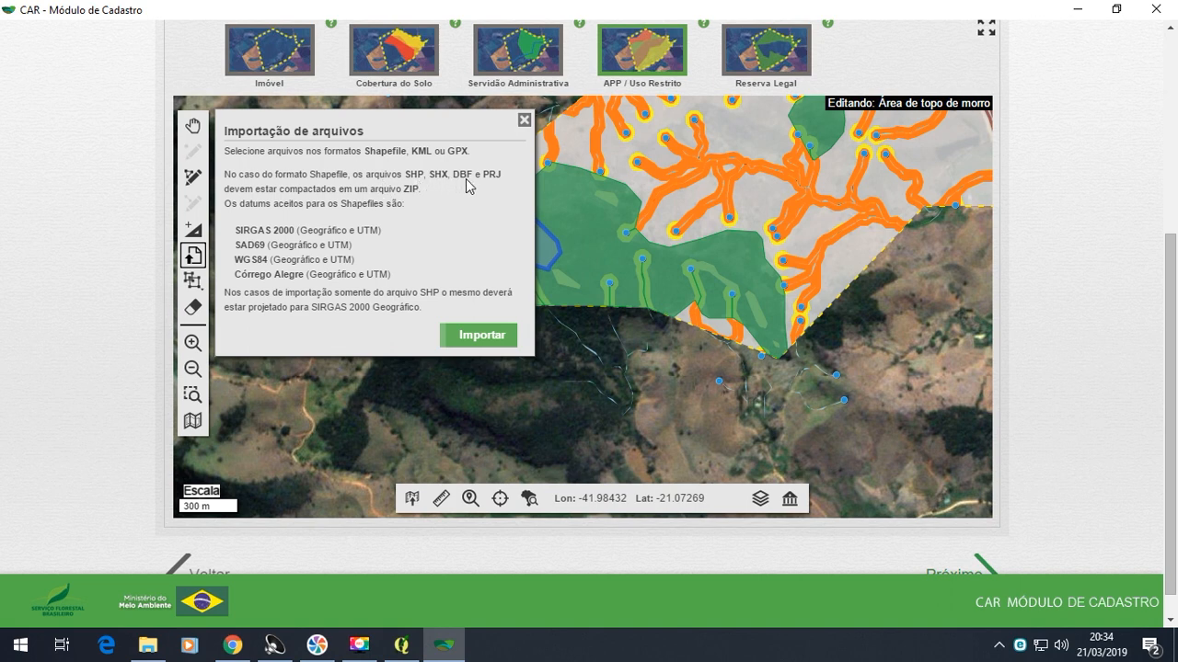
click(524, 119)
scroll(694, 266, down, 1)
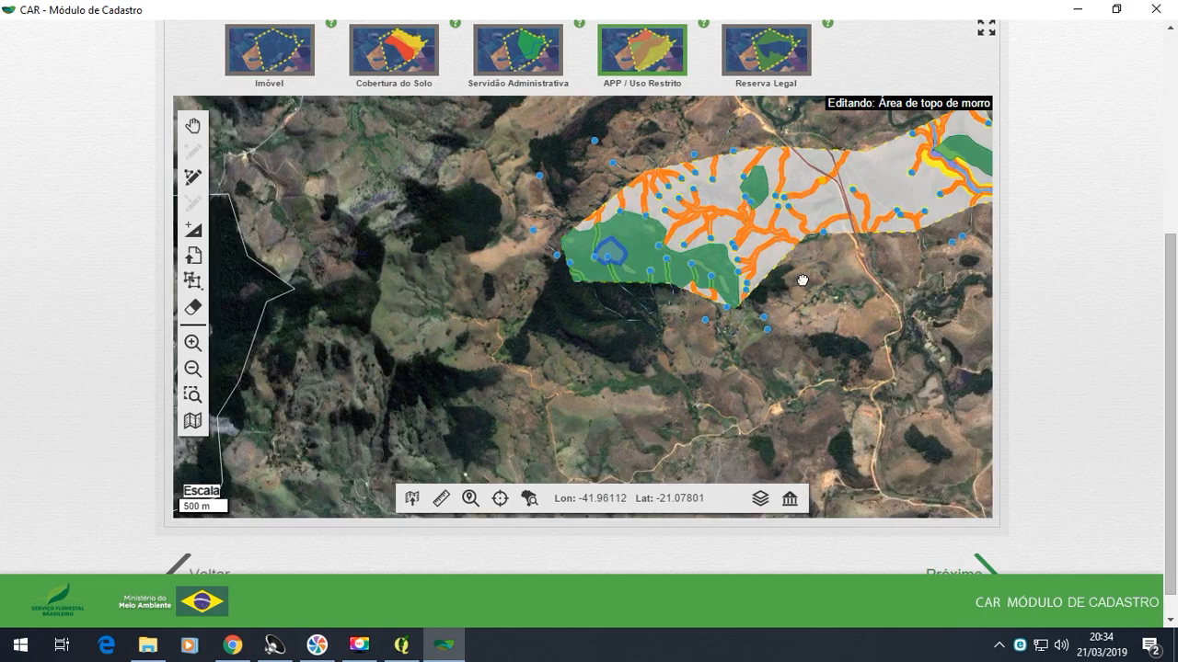
drag(803, 278, 663, 361)
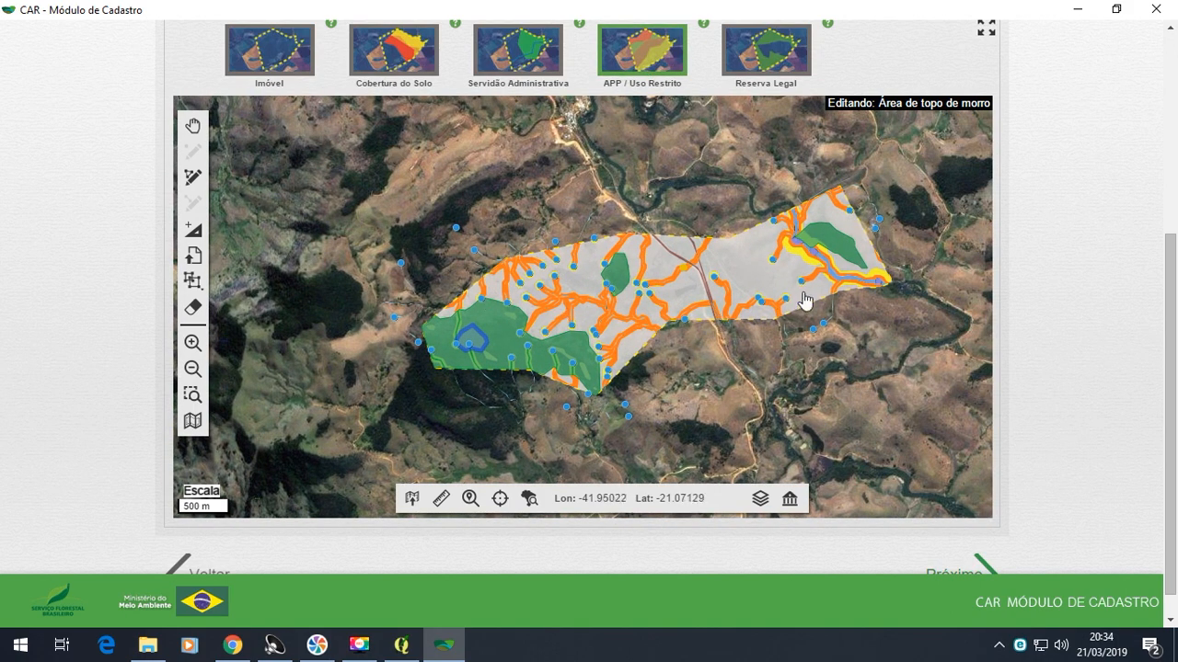
- Clone the Remanescente de Vegetação Nativa geometries from Cobertura do Solo as Reserva Legal Proposta
click(650, 50)
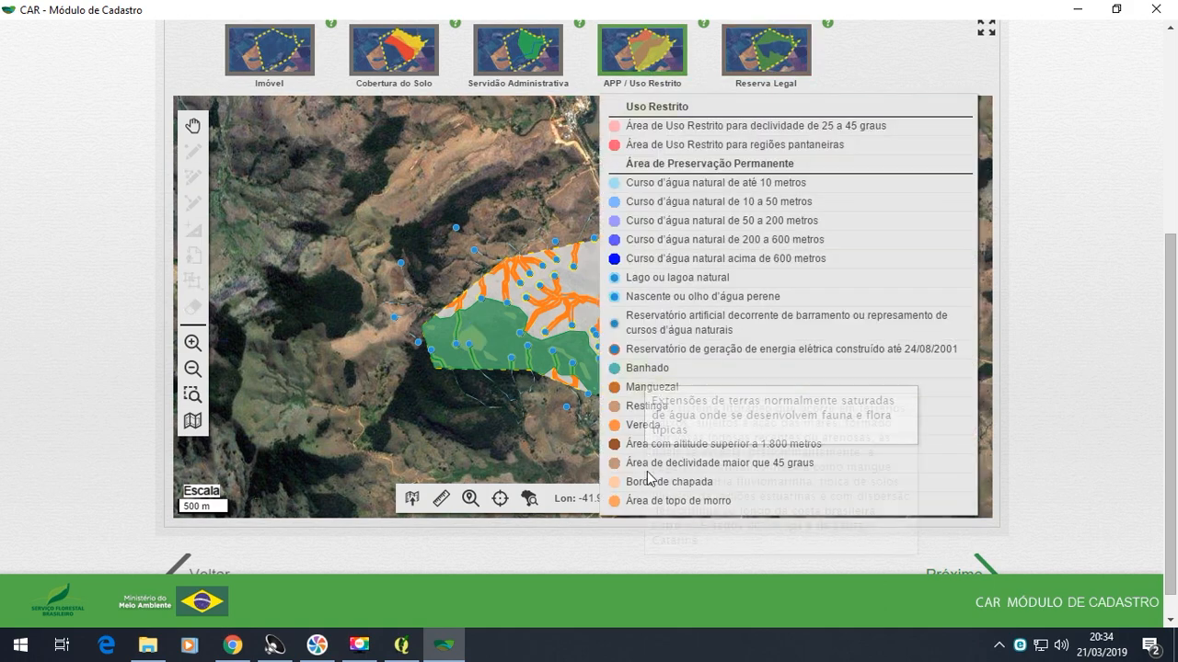
click(763, 71)
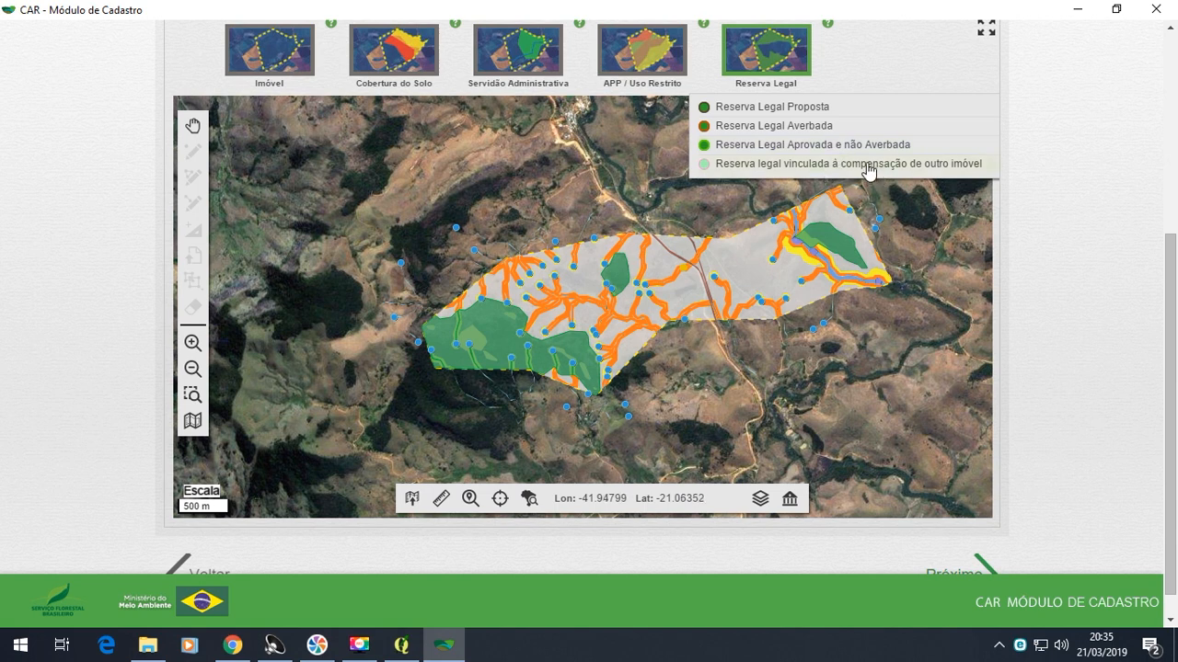
click(778, 110)
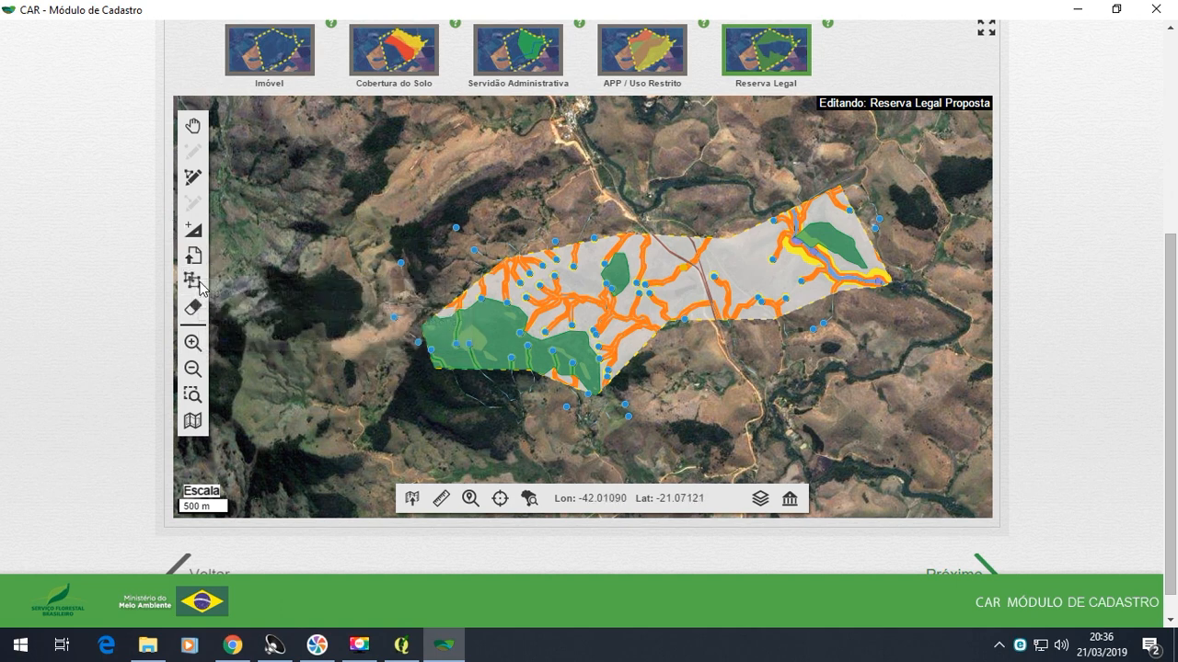
click(193, 283)
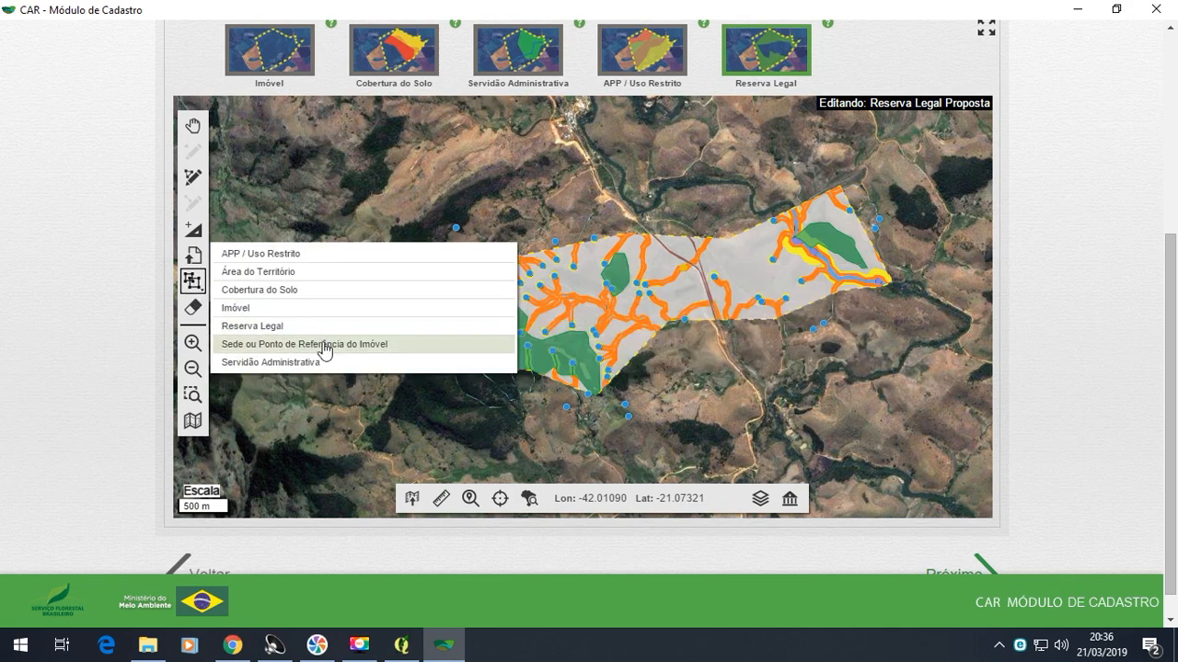
mouse_move(338, 368)
mouse_move(317, 261)
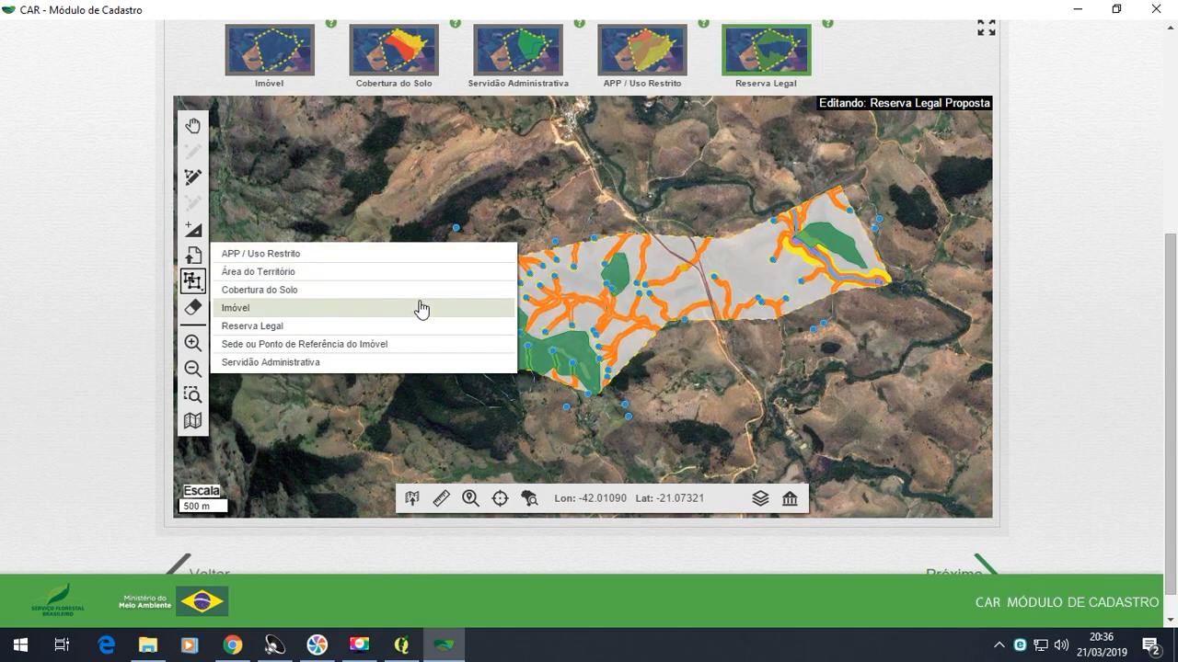
mouse_move(433, 300)
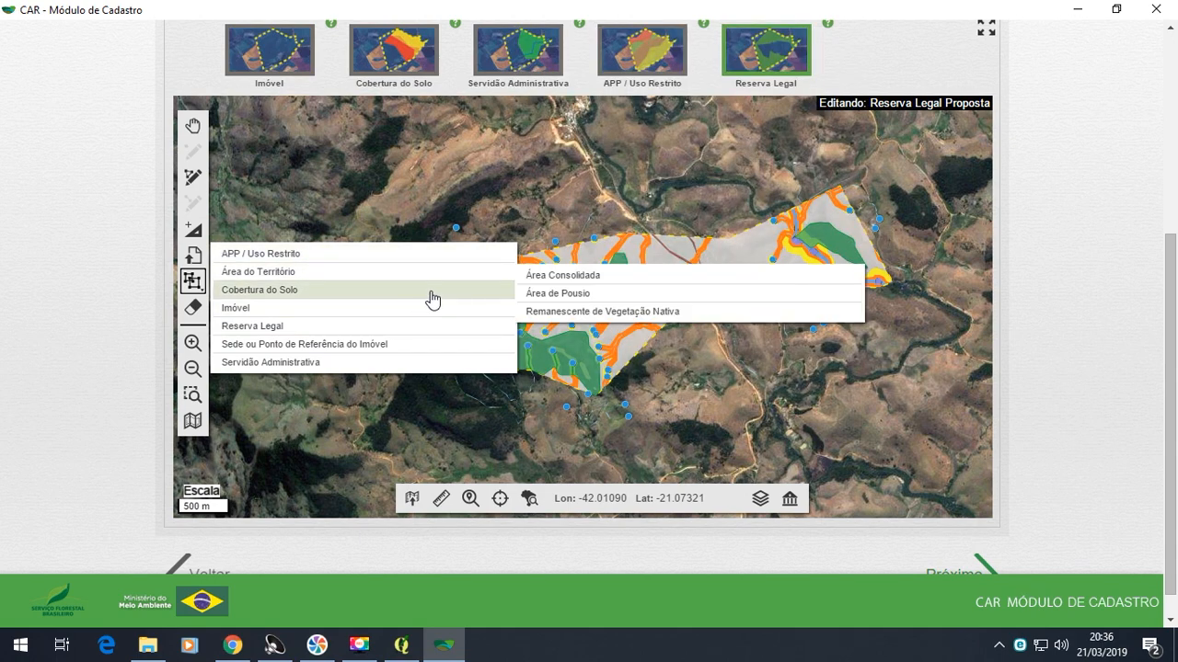
click(578, 317)
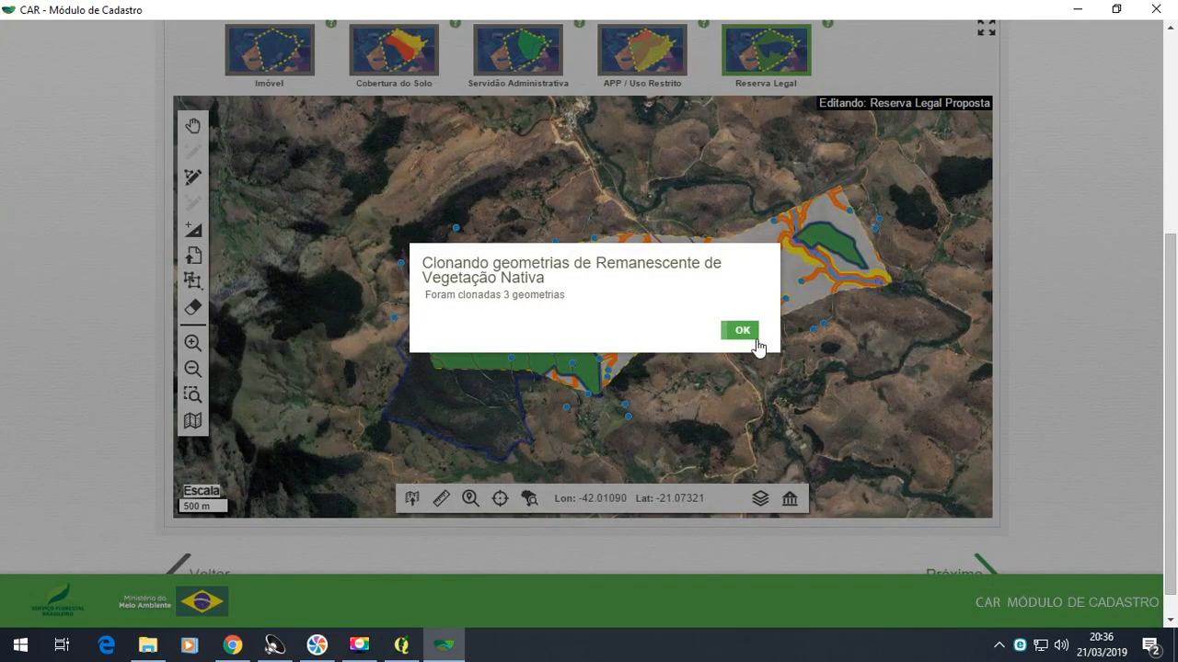
click(750, 333)
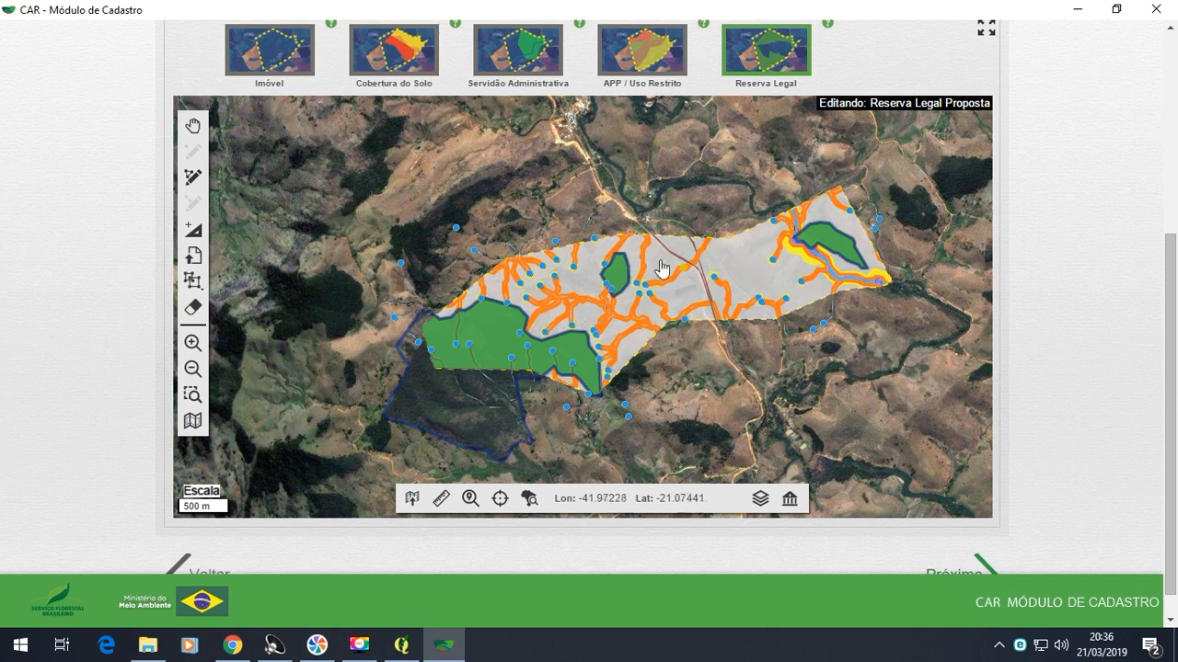
- Review the Reserva Legal category options, and look through the questions of the Informações stage
click(765, 60)
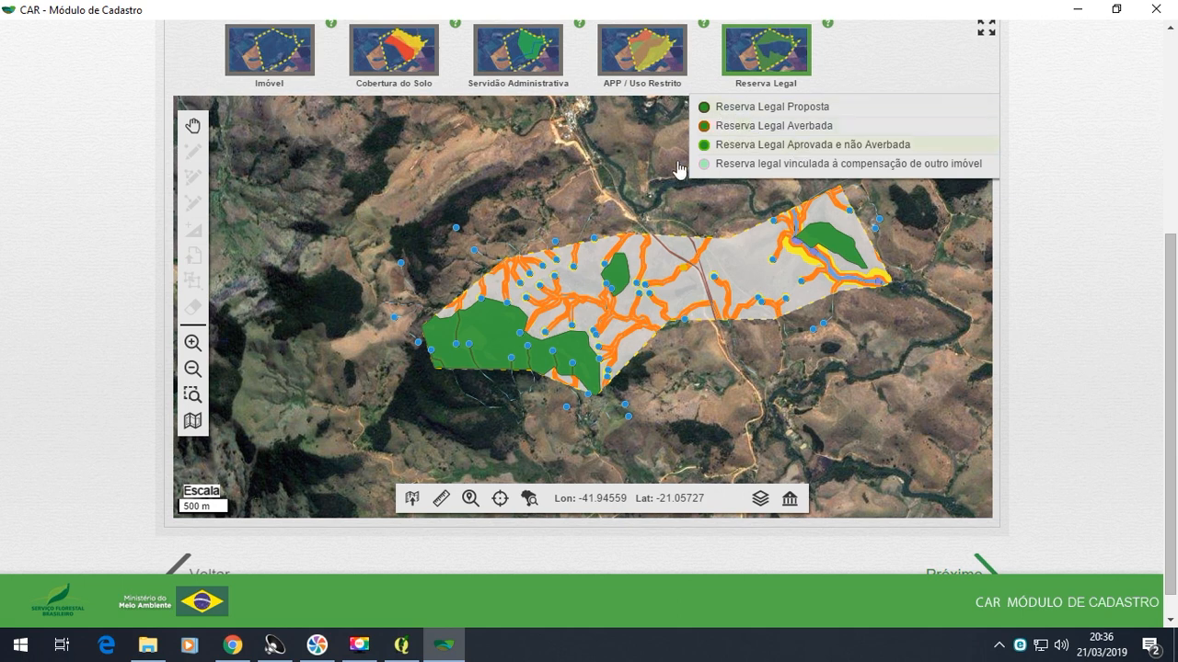
click(561, 166)
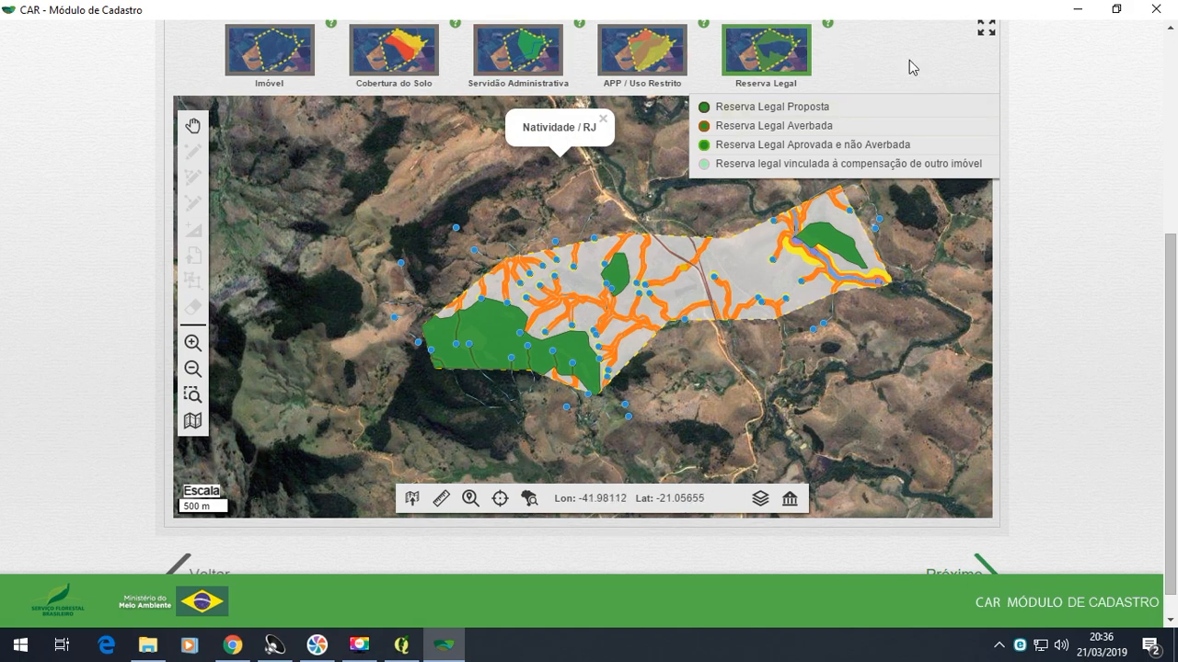
drag(1173, 269, 1175, 195)
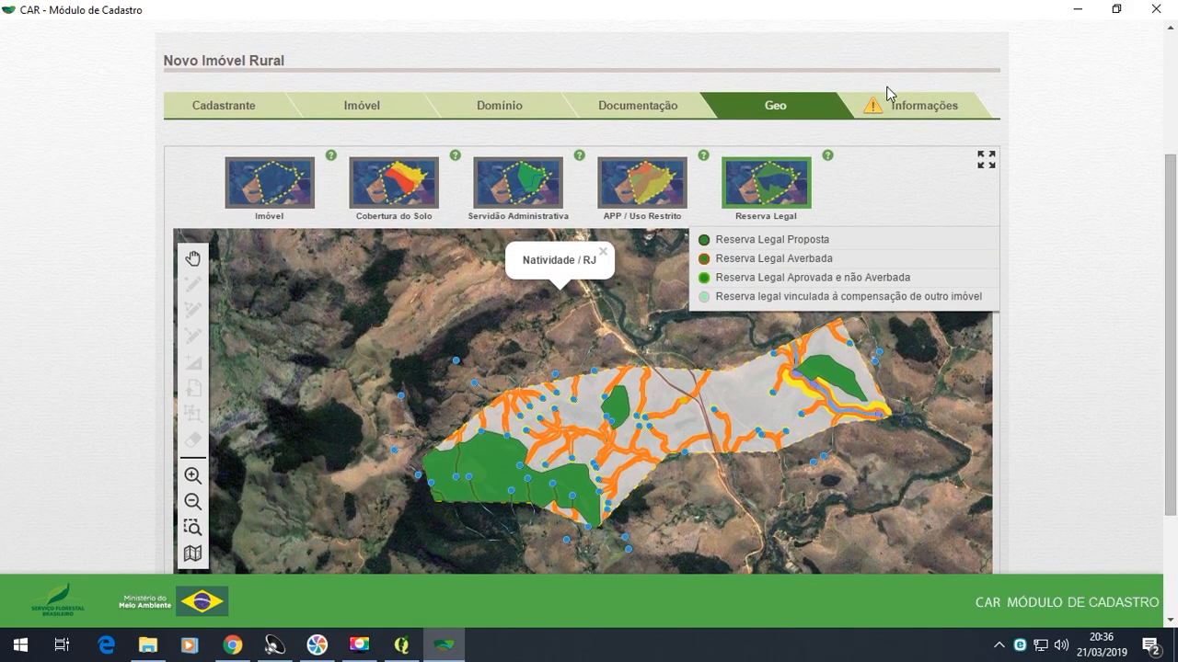
scroll(1176, 188, down, 3)
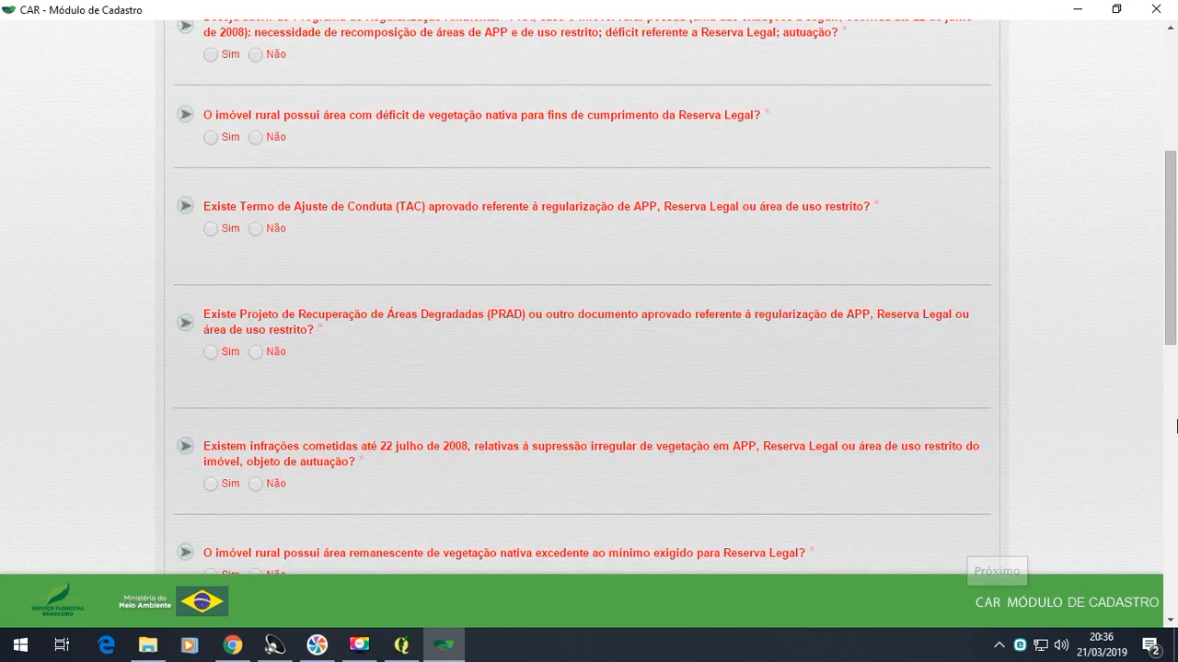
drag(1175, 296, 1175, 175)
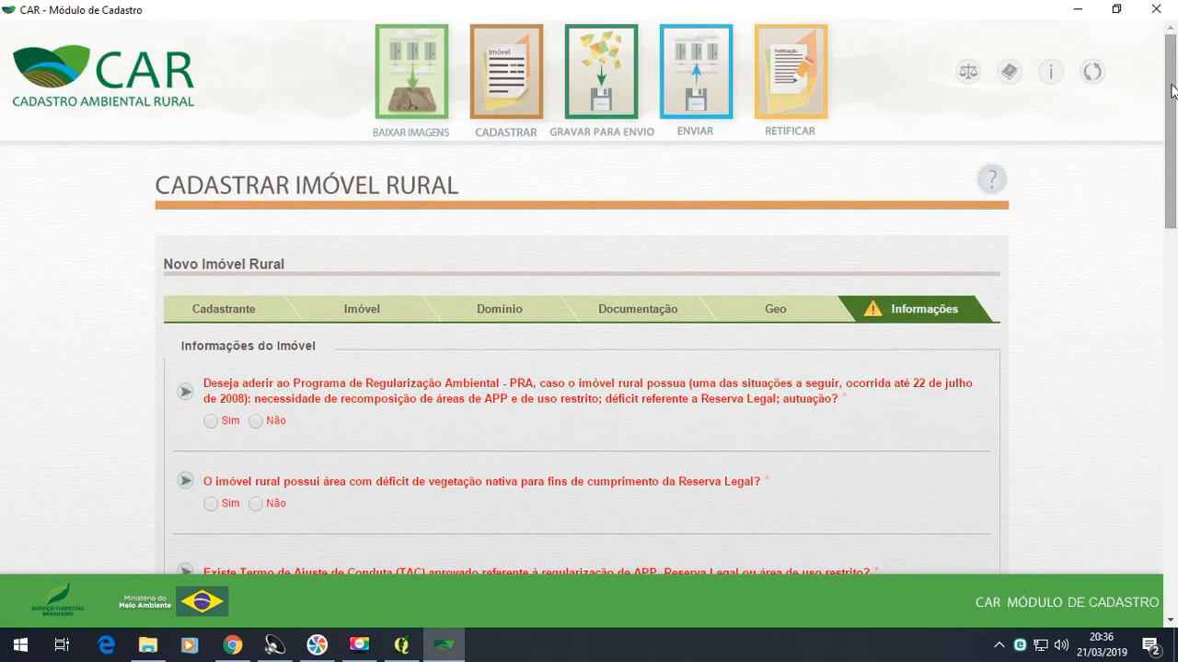
scroll(156, 266, down, 4)
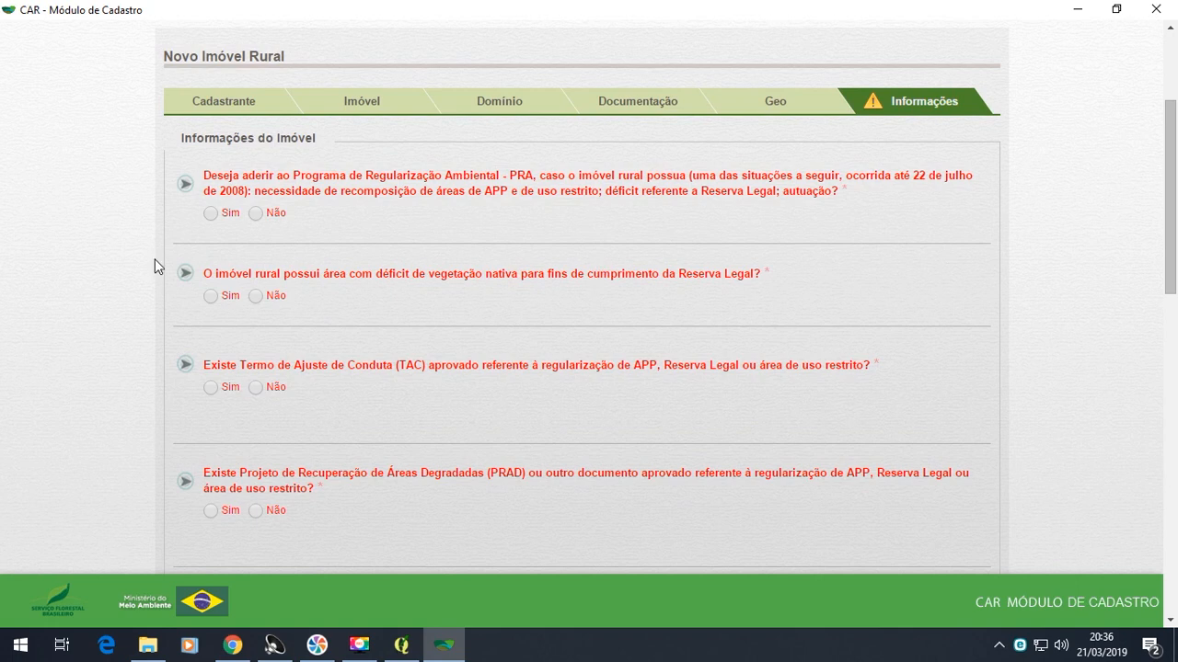
- Return to the Geo stage and examine the preservation strips around the river, streams and springs on the property map
click(751, 101)
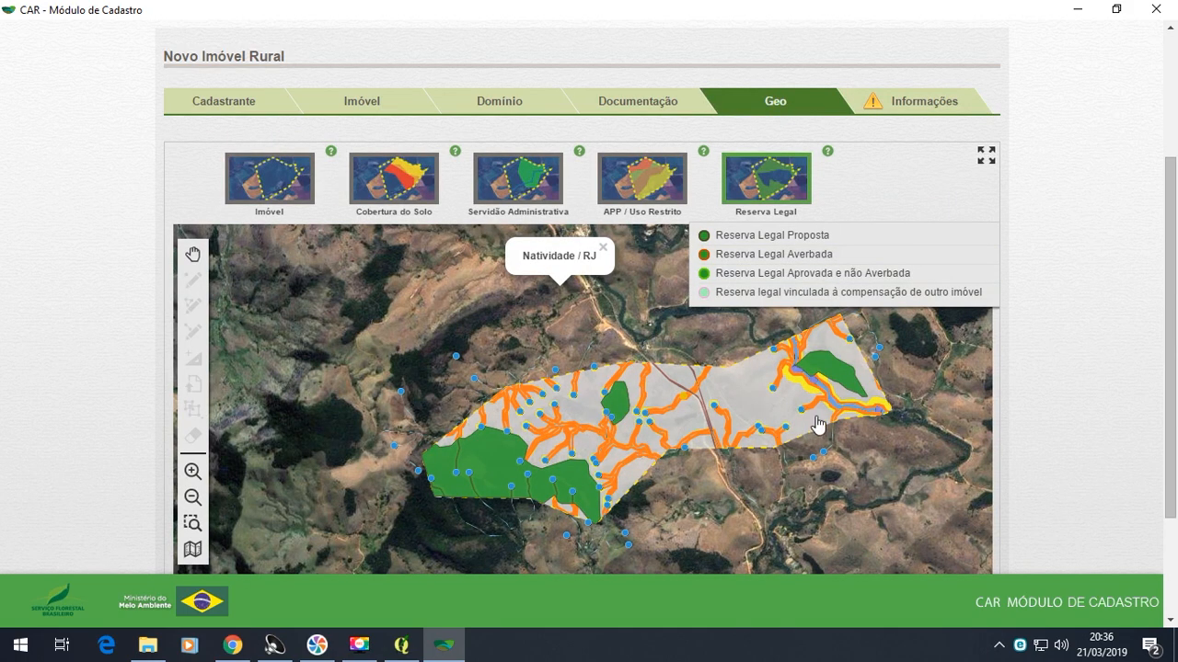
scroll(819, 414, up, 2)
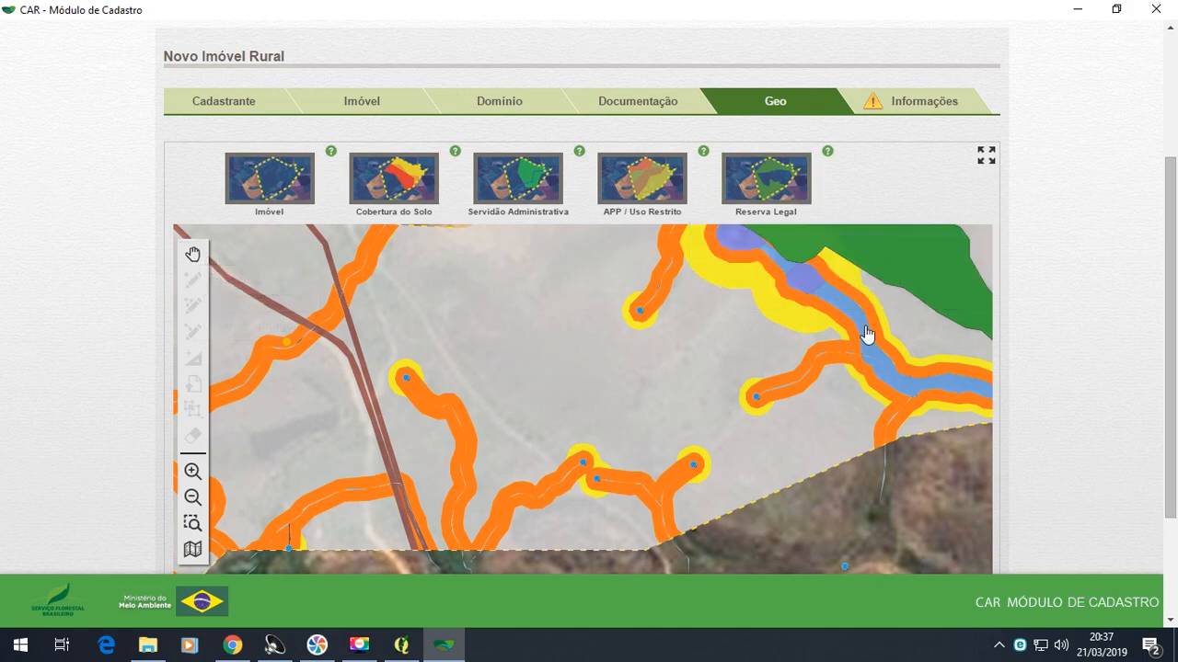
scroll(873, 415, down, 2)
scroll(847, 360, up, 2)
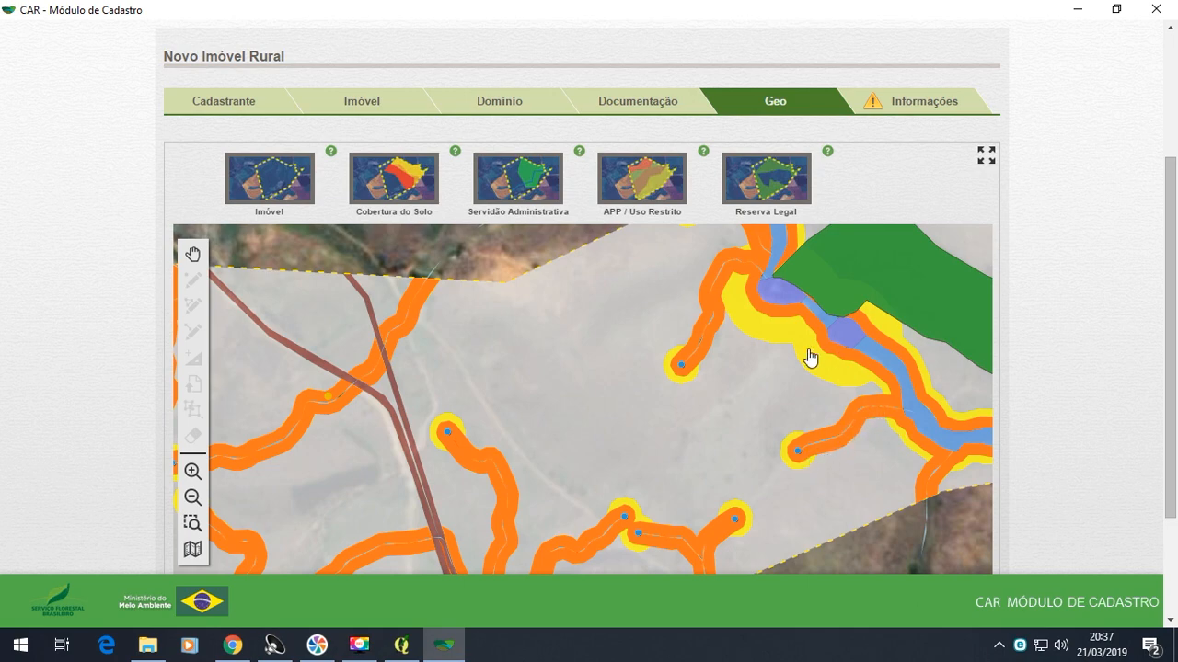
scroll(809, 358, down, 2)
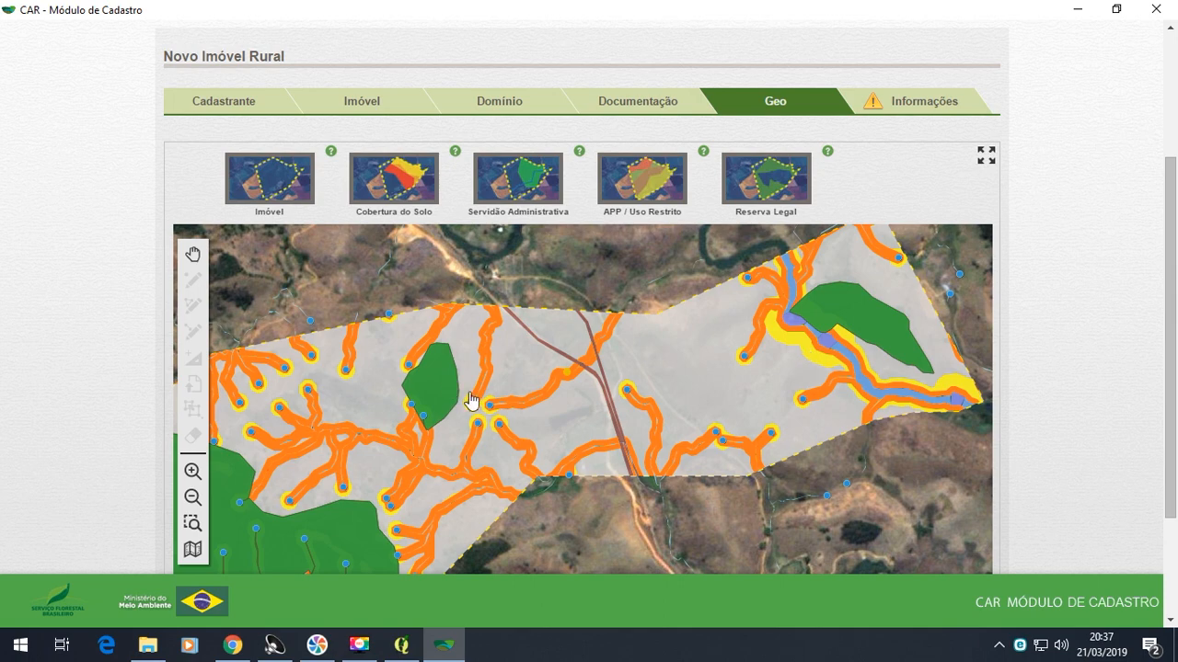
scroll(483, 408, up, 1)
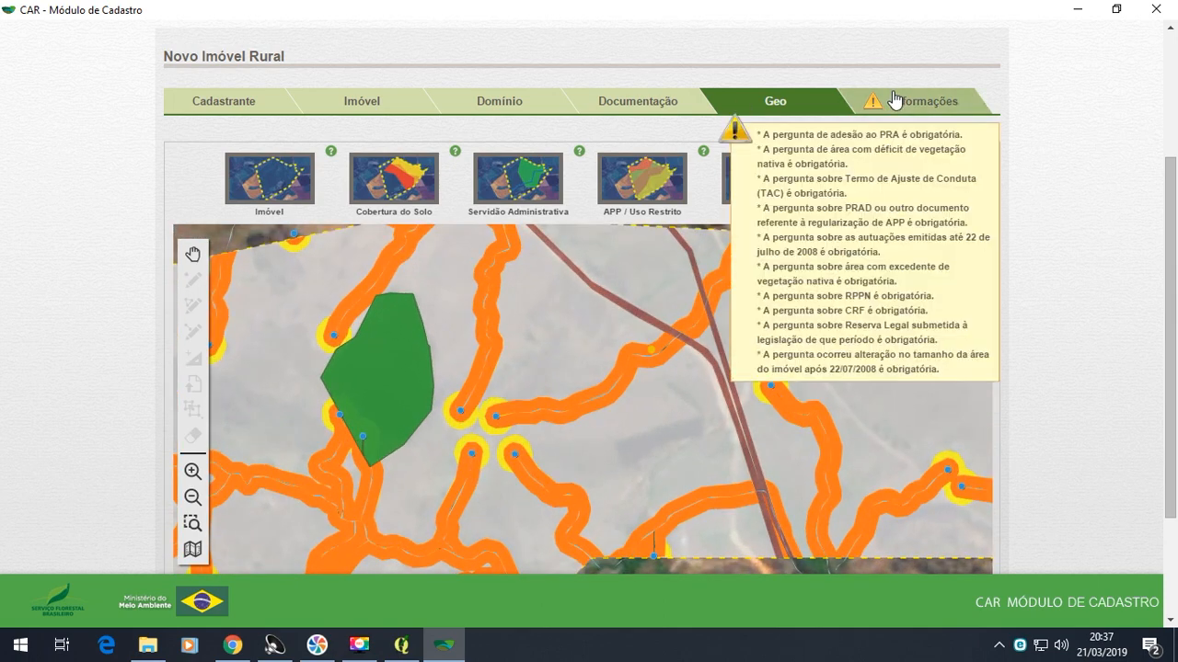
- In the Informações stage, answer Sim to joining the Programa de Regularização Ambiental (PRA) and confirm the choice
click(888, 101)
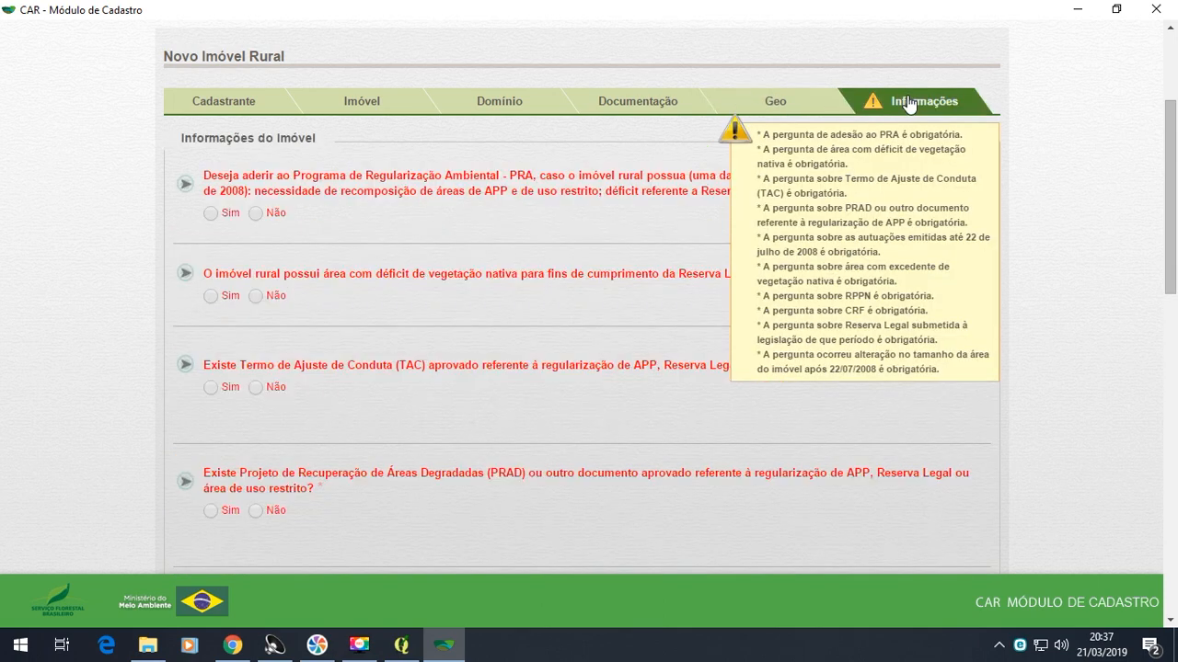
click(212, 214)
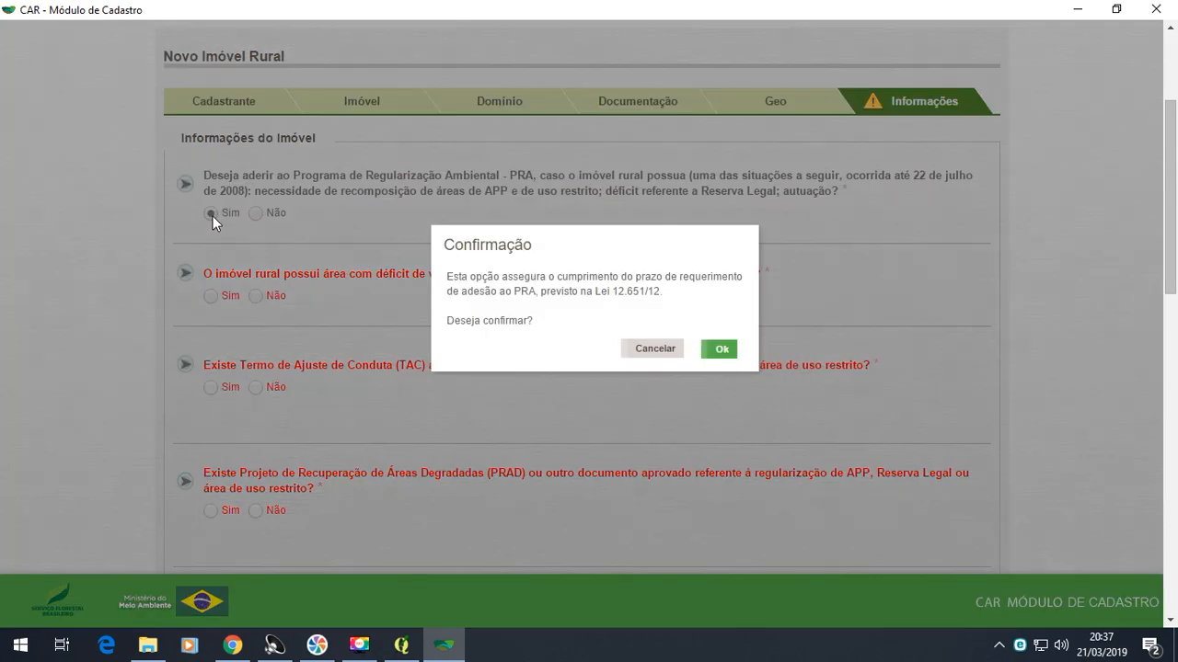
click(723, 351)
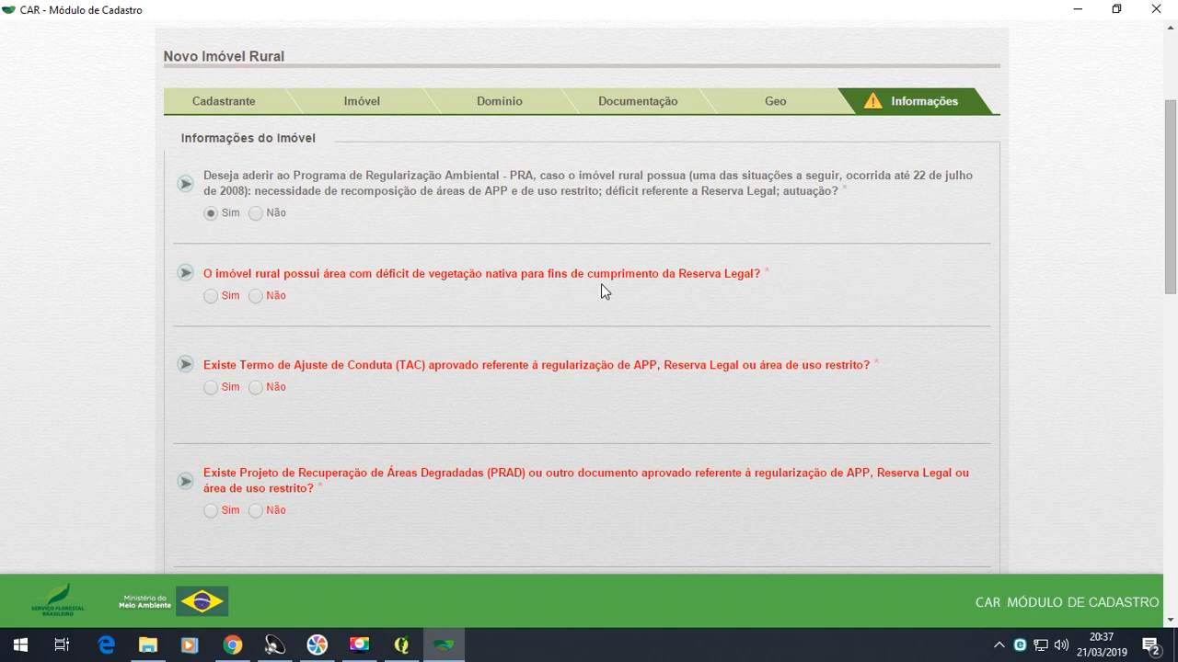
- Answer Não to the questions on native vegetation deficit, Termo de Ajuste de Conduta (TAC) and degraded area recovery project (PRAD)
click(271, 299)
drag(1168, 221, 1172, 311)
click(261, 253)
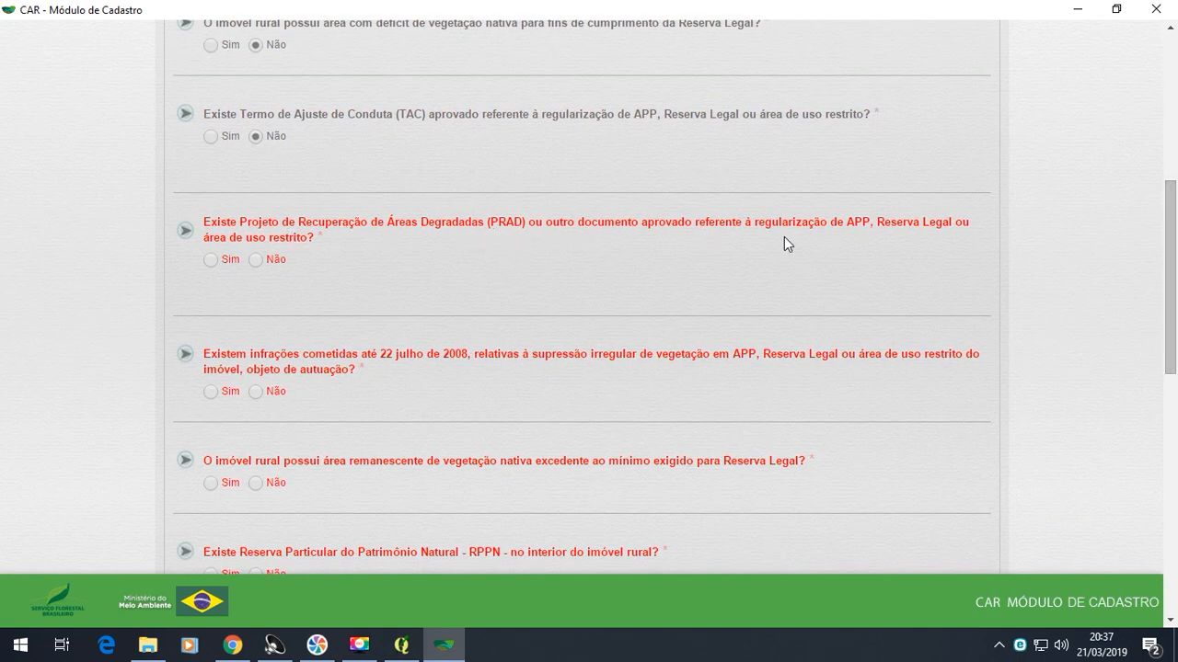
click(258, 260)
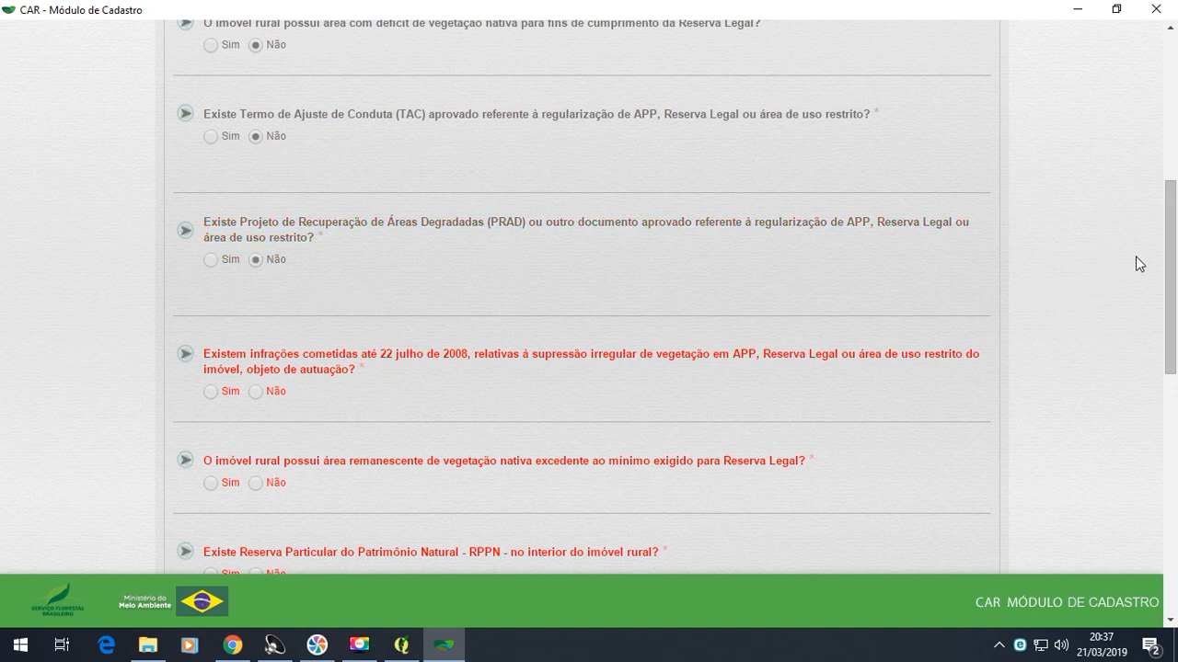
- Answer Não to the questions on infractions until 22 July 2008, excess native vegetation, RPPN and forest reserve quota (CRF)
drag(1169, 239, 1171, 304)
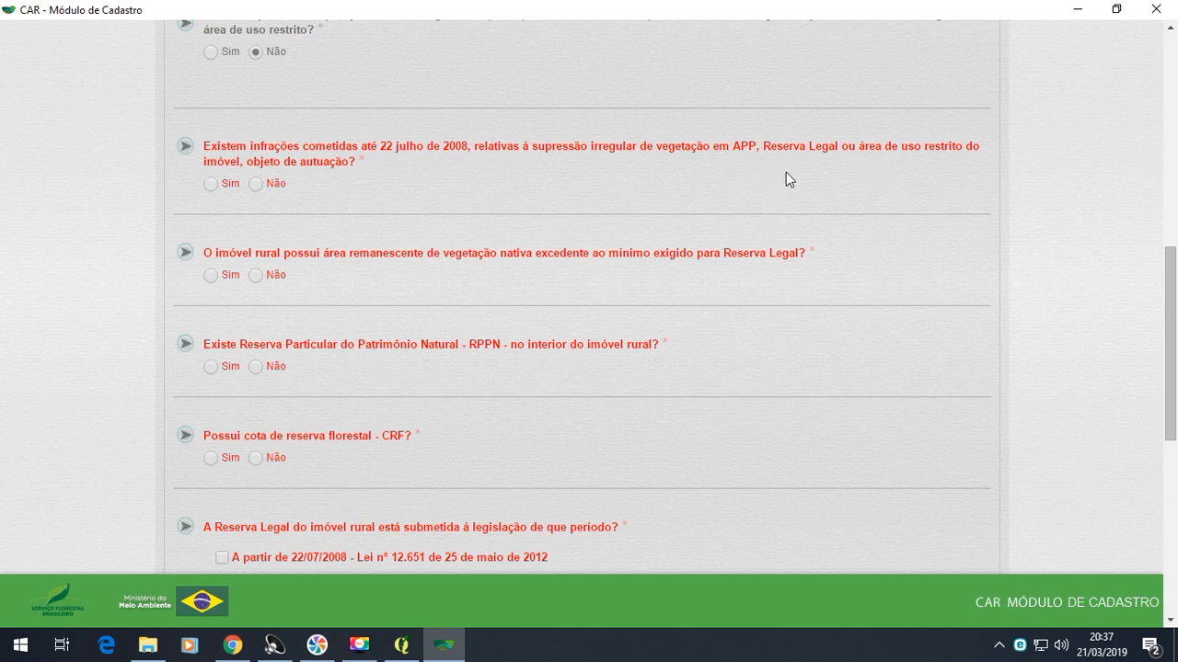
click(259, 184)
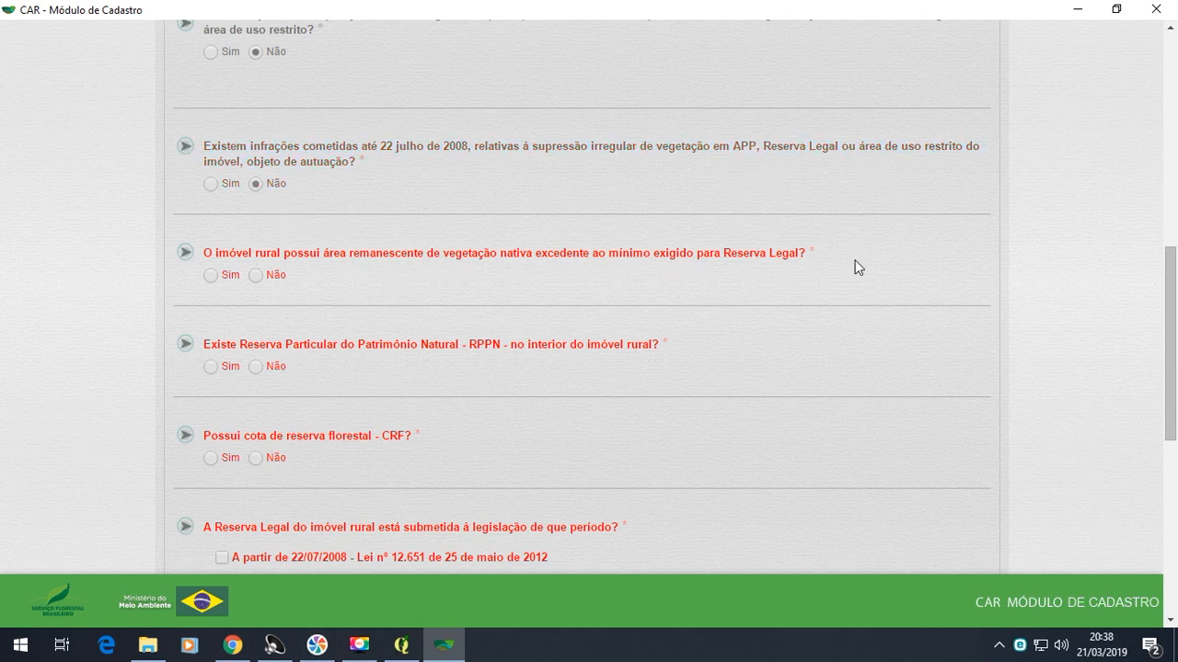
mouse_move(1170, 303)
mouse_down()
mouse_move(1175, 80)
mouse_move(1175, 308)
mouse_move(1175, 294)
mouse_up()
click(257, 278)
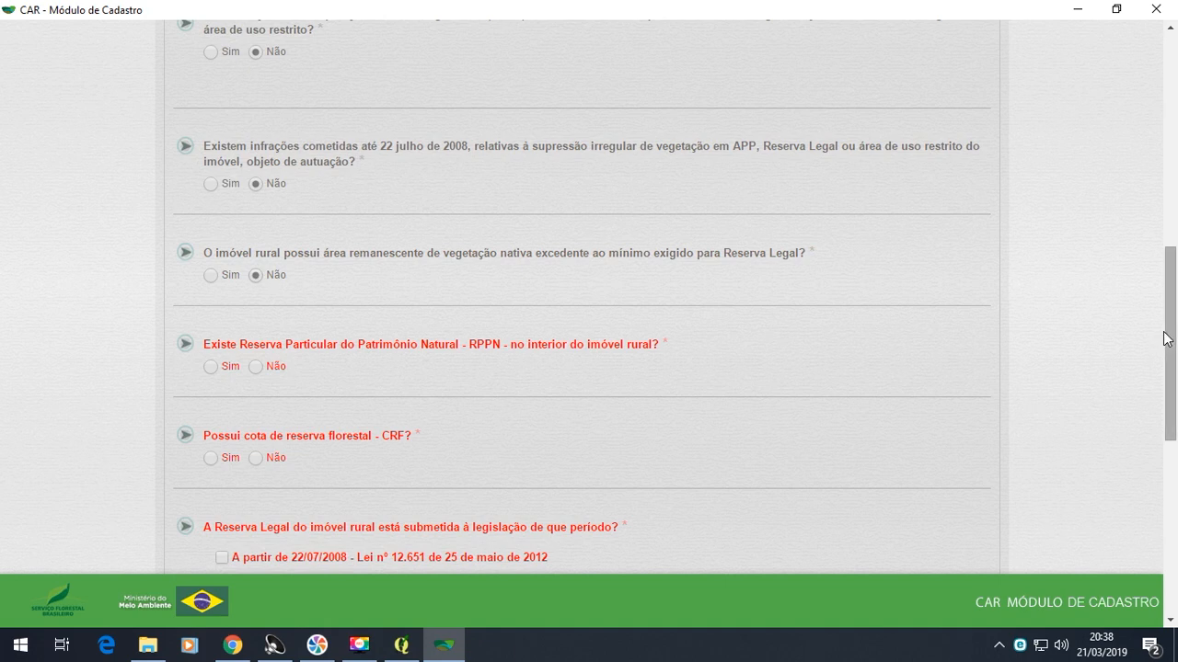
scroll(1174, 359, down, 1)
click(273, 252)
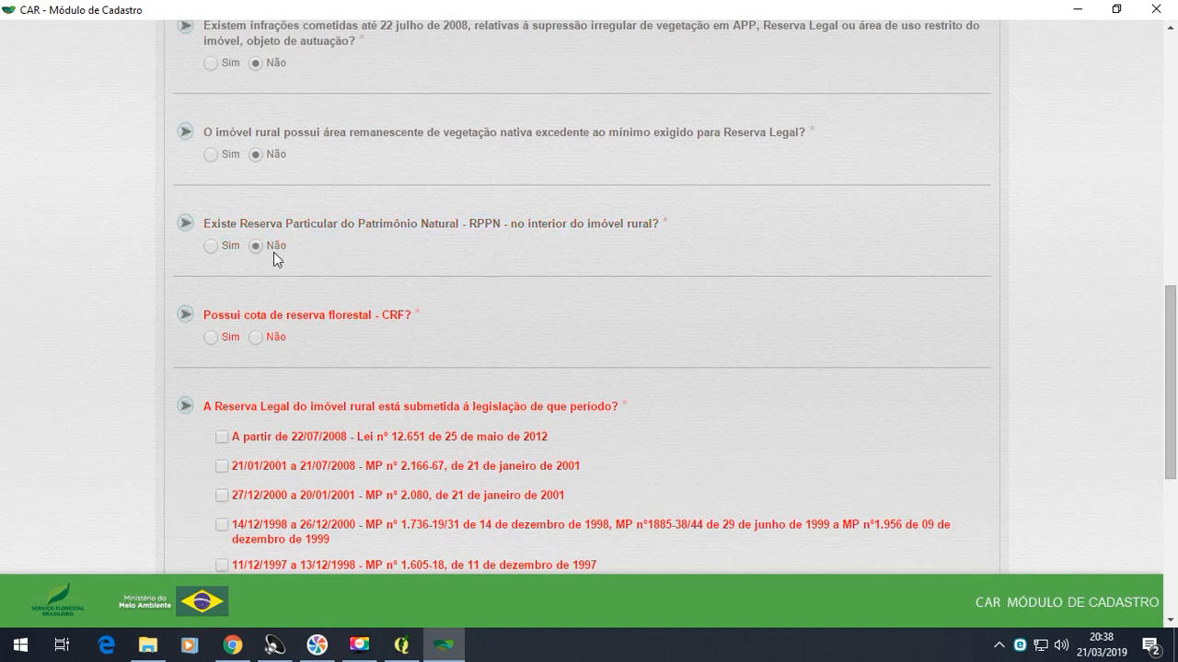
click(260, 337)
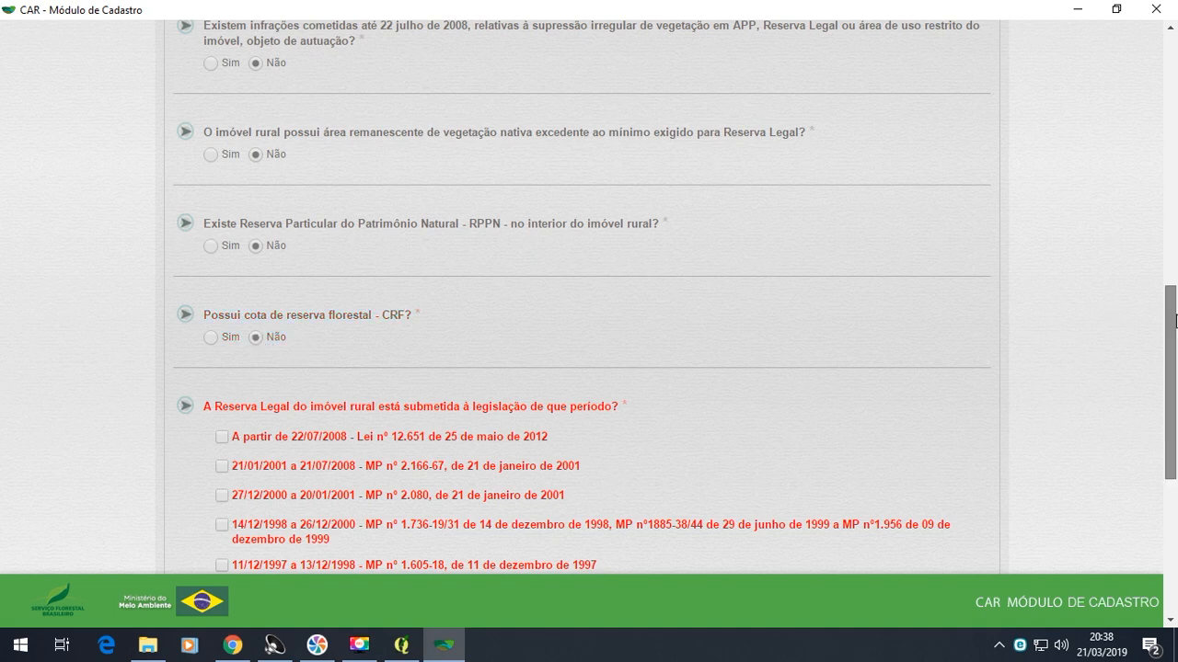
- Set the Reserva Legal legislation period to "A partir de 22/07/2008 - Lei nº 12.651" and answer Não to property size changes after 22/07/2008
drag(1172, 326, 1176, 408)
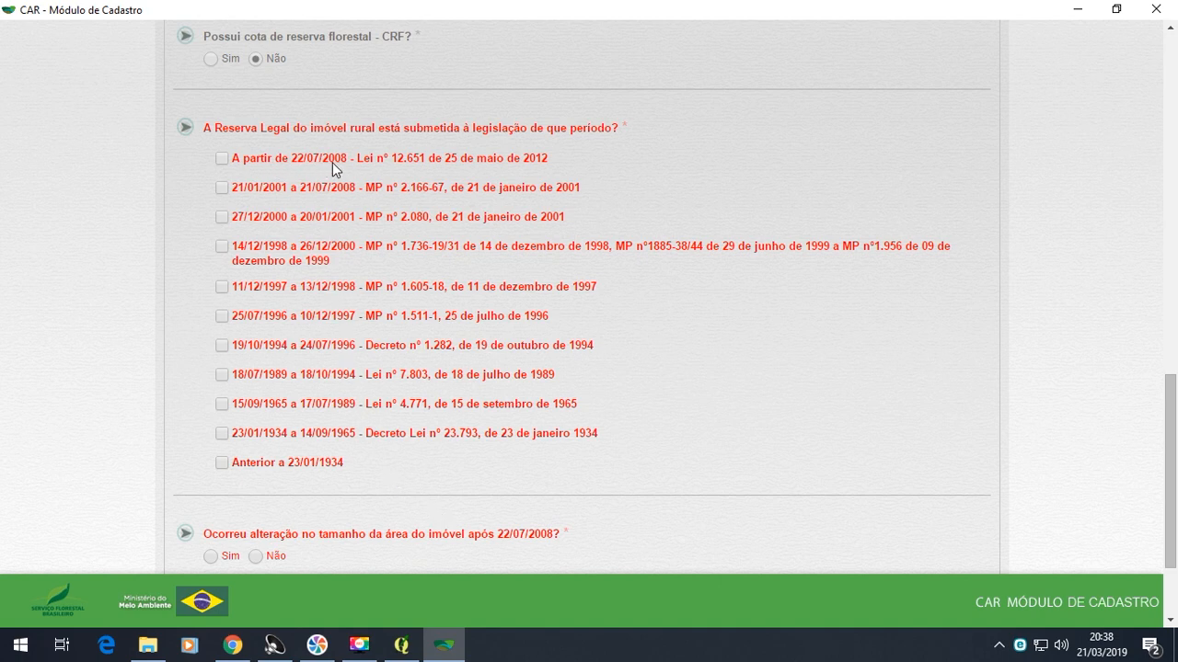
click(223, 160)
scroll(1176, 522, down, 3)
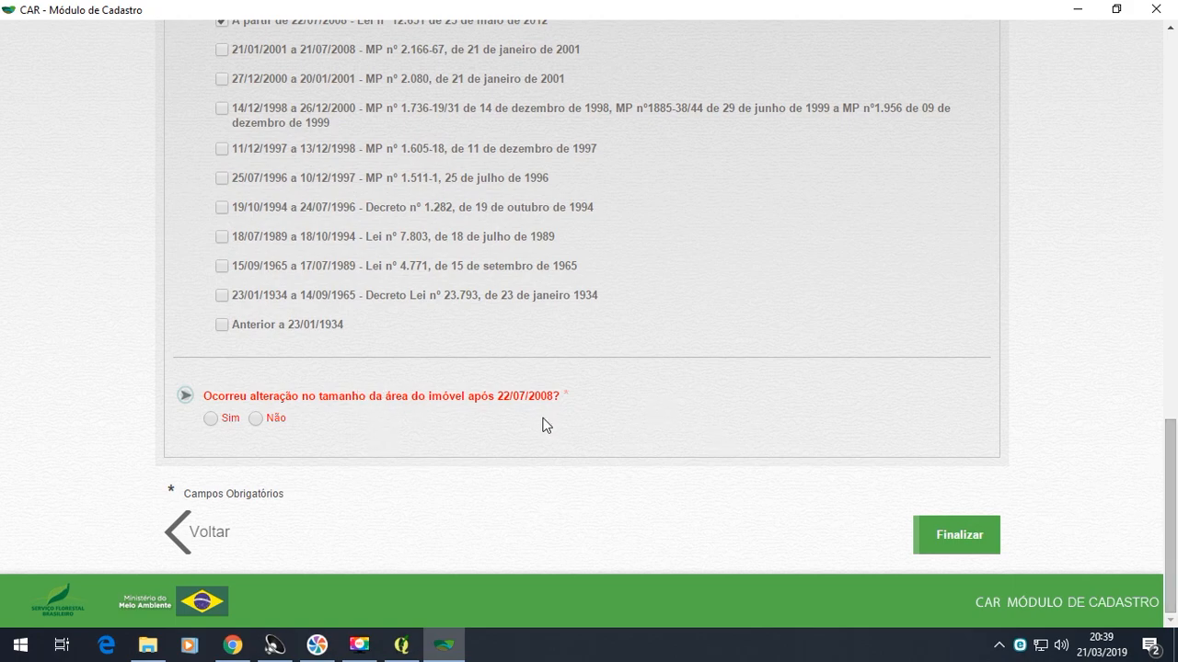
scroll(1176, 561, up, 2)
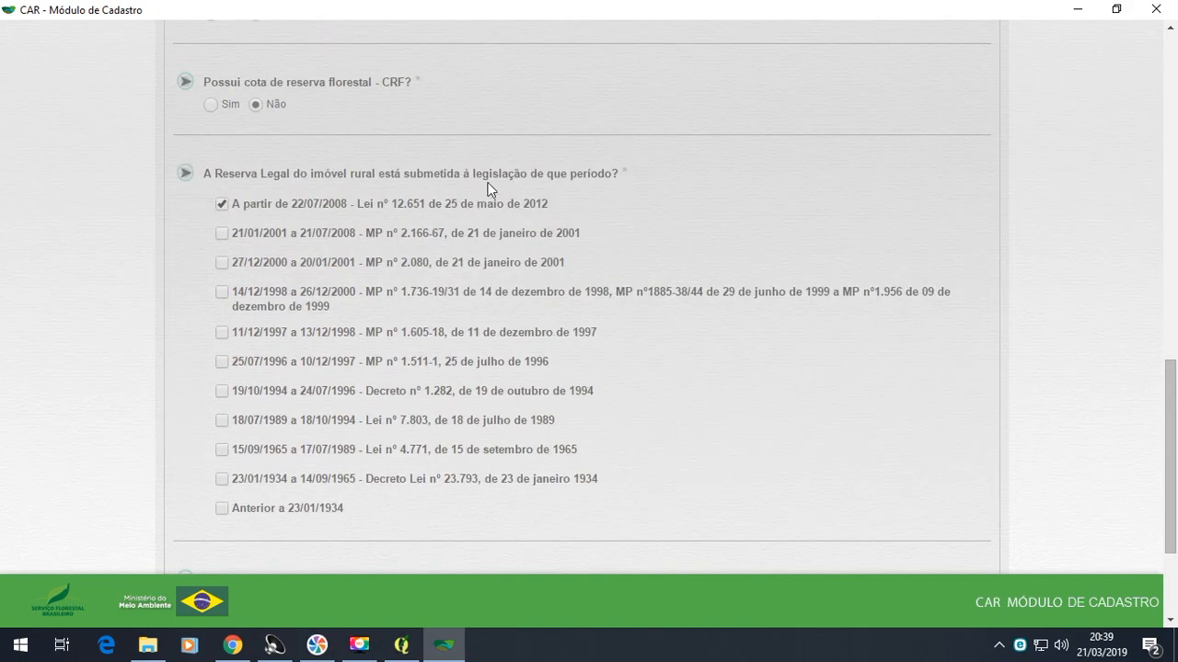
scroll(1173, 506, down, 2)
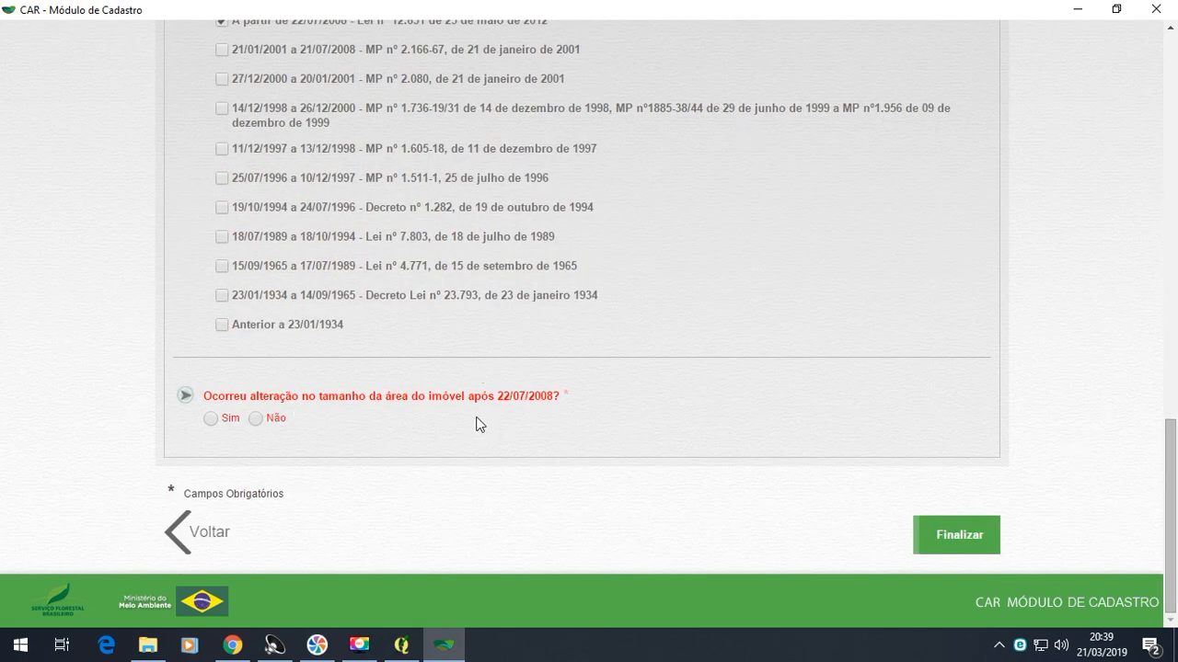
click(256, 419)
- Finalize the property registration and review the declared areas and property data in its summary
click(968, 547)
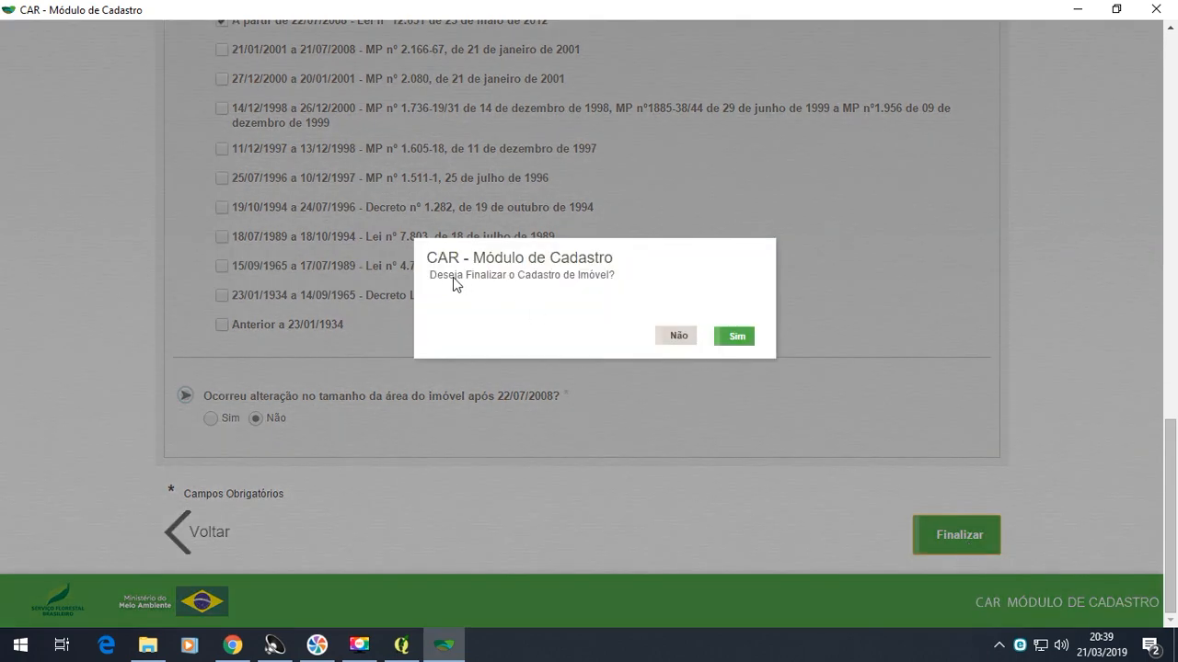
click(750, 347)
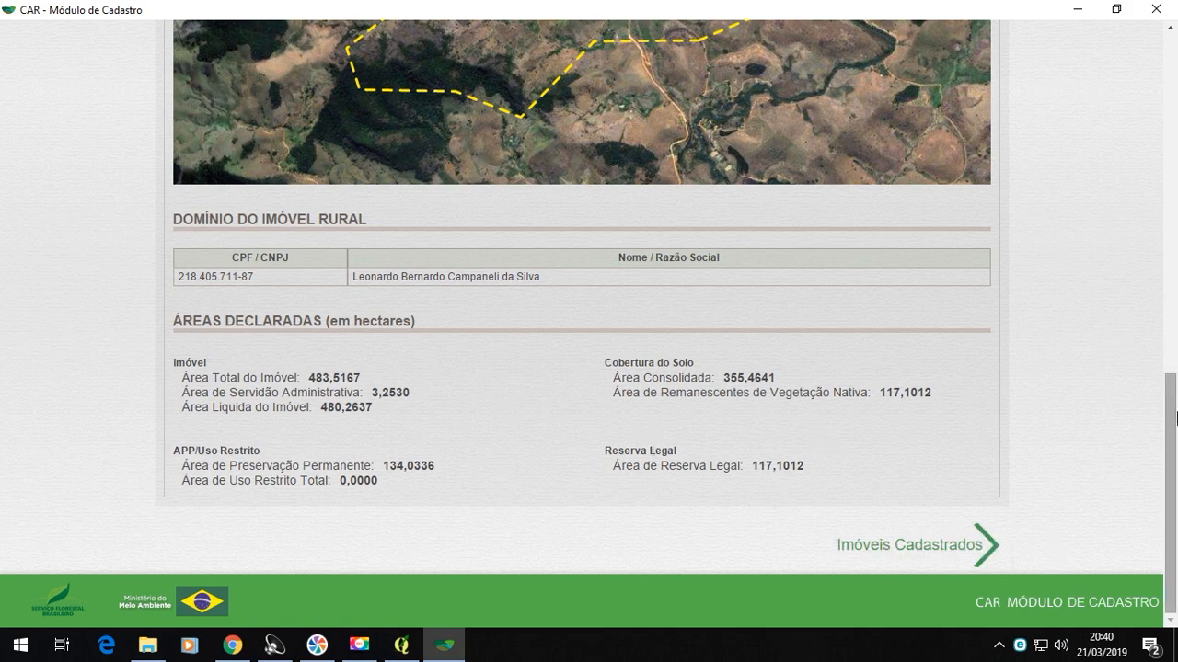
mouse_move(1174, 420)
mouse_down()
mouse_move(1176, 65)
mouse_move(1176, 427)
mouse_up()
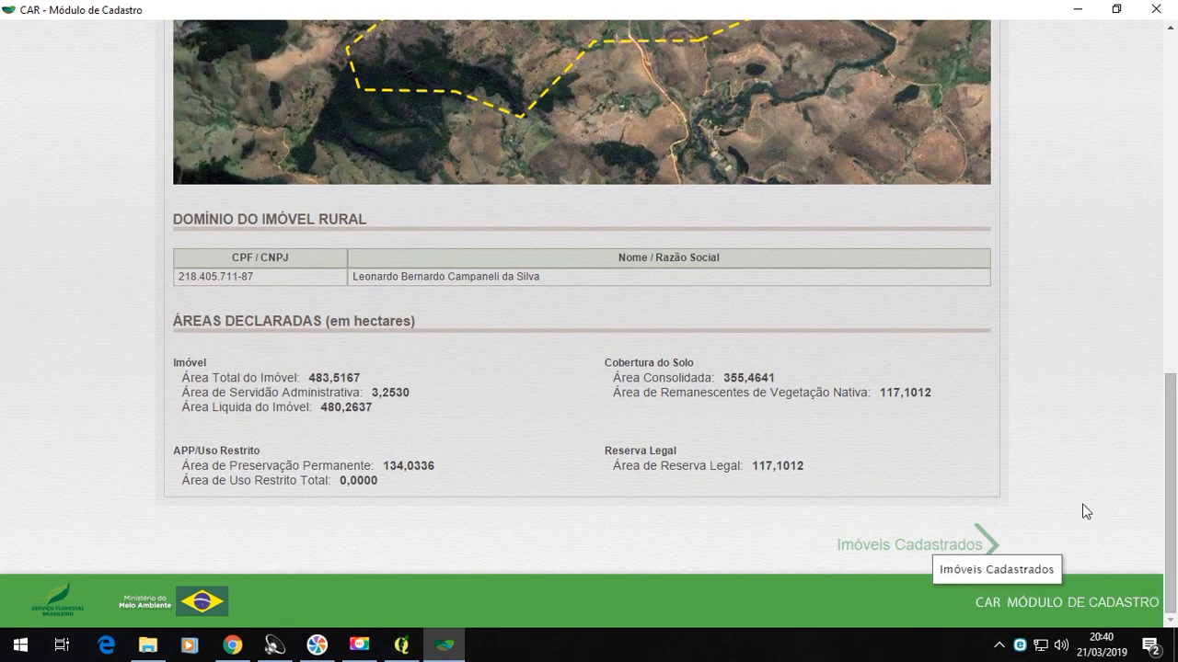
drag(1174, 417, 1176, 202)
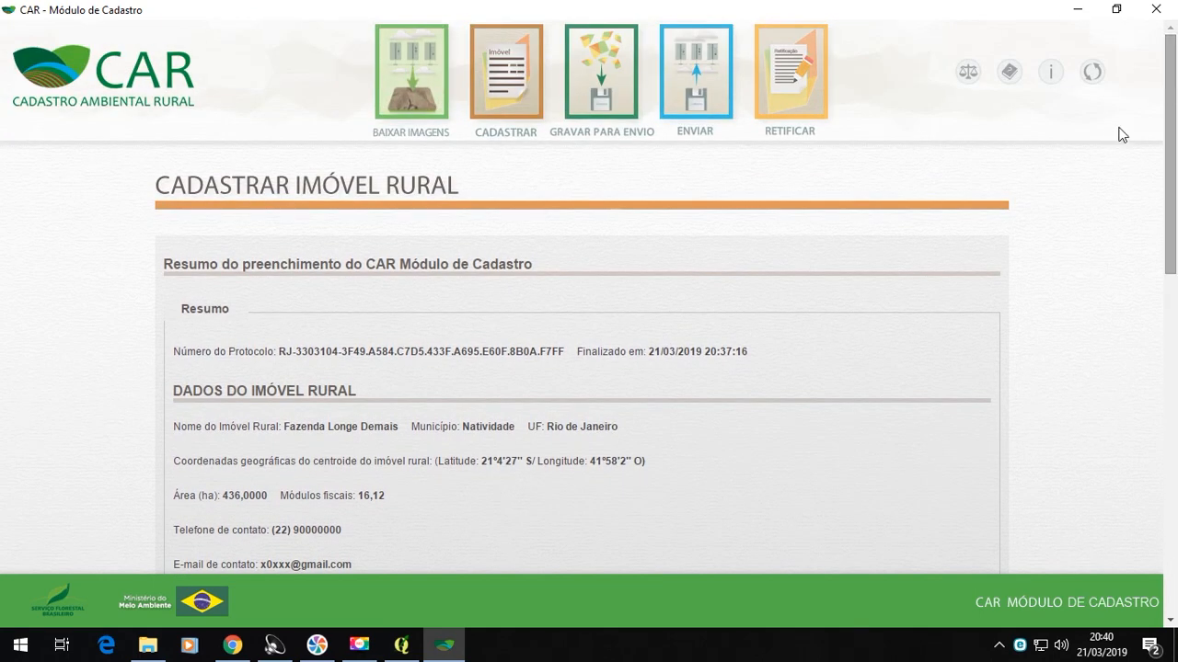
- Exit the property registration and record the Fazenda Longe Demais registration for submission, confirming the recording
click(596, 81)
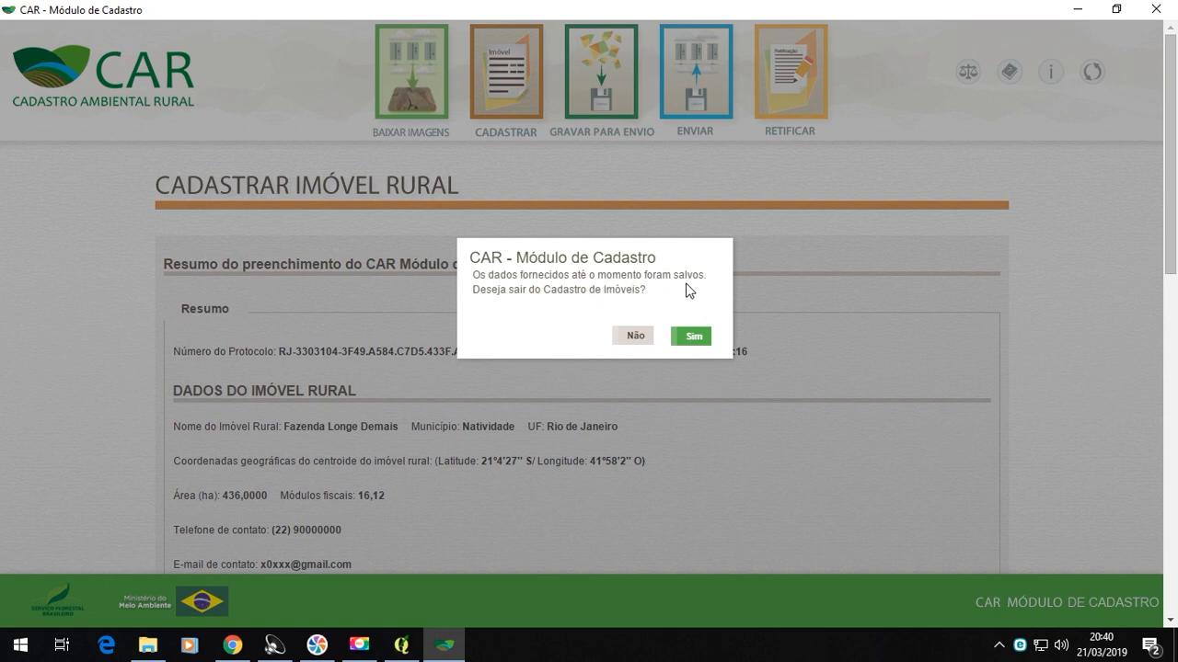
click(694, 337)
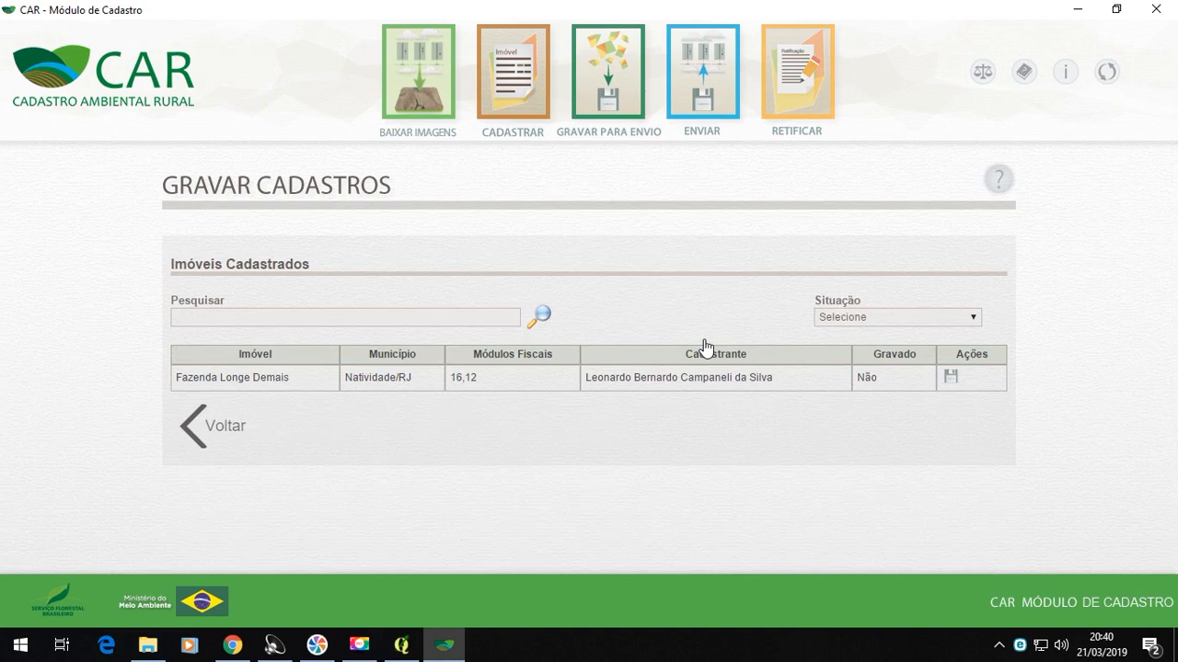
click(951, 379)
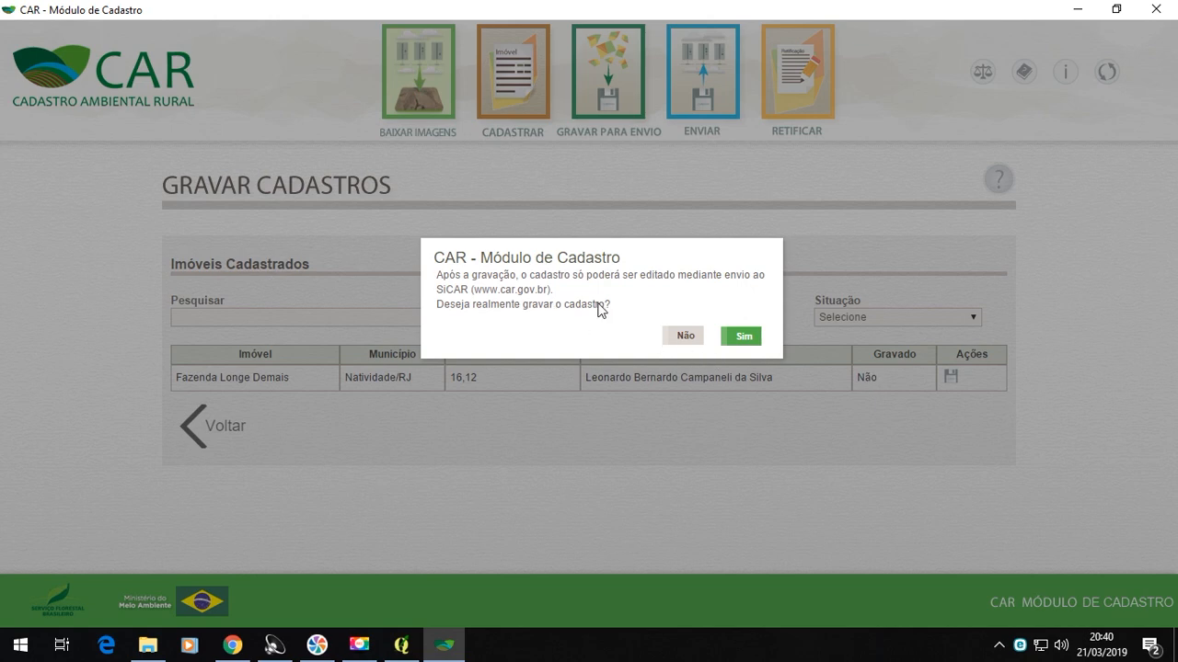
click(742, 339)
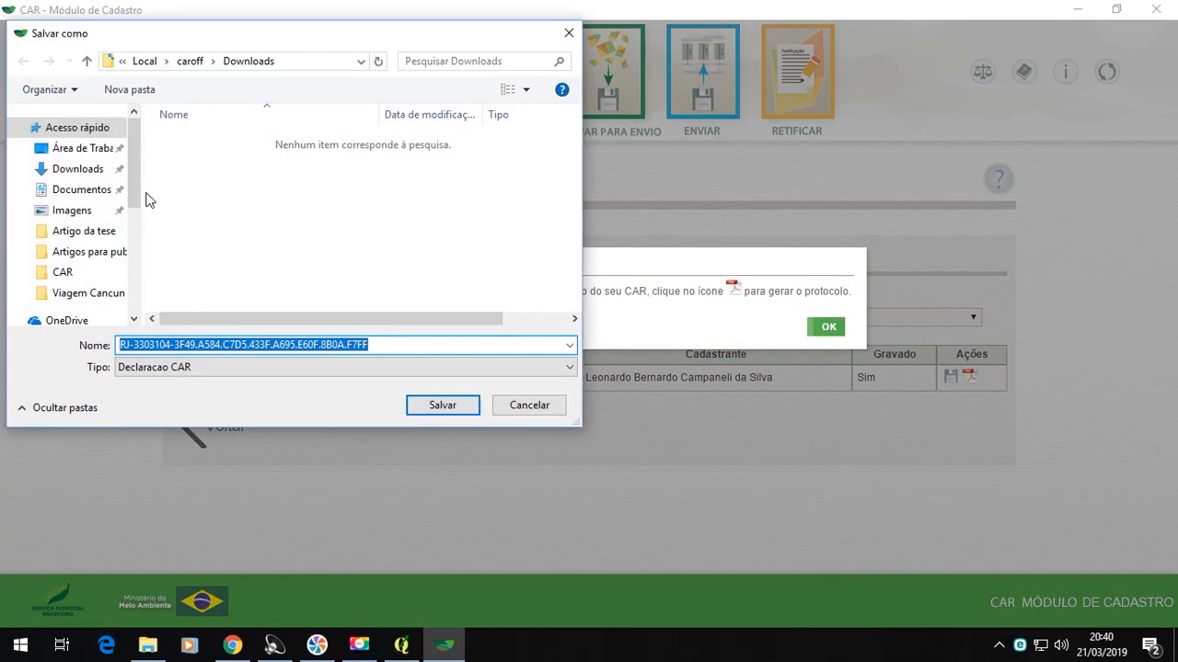
- Save the Declaracao CAR file under its suggested name in the Canal EcoLegal\CAR folder on Disco Local (D:)
drag(134, 200, 135, 296)
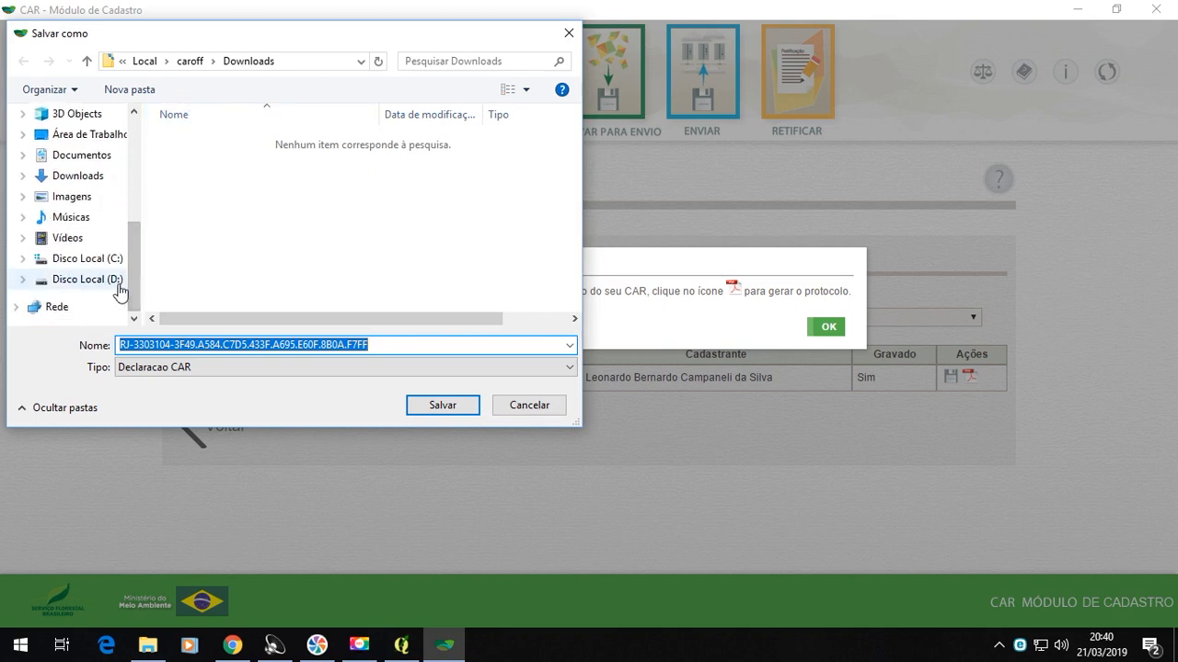
click(117, 280)
double_click(250, 163)
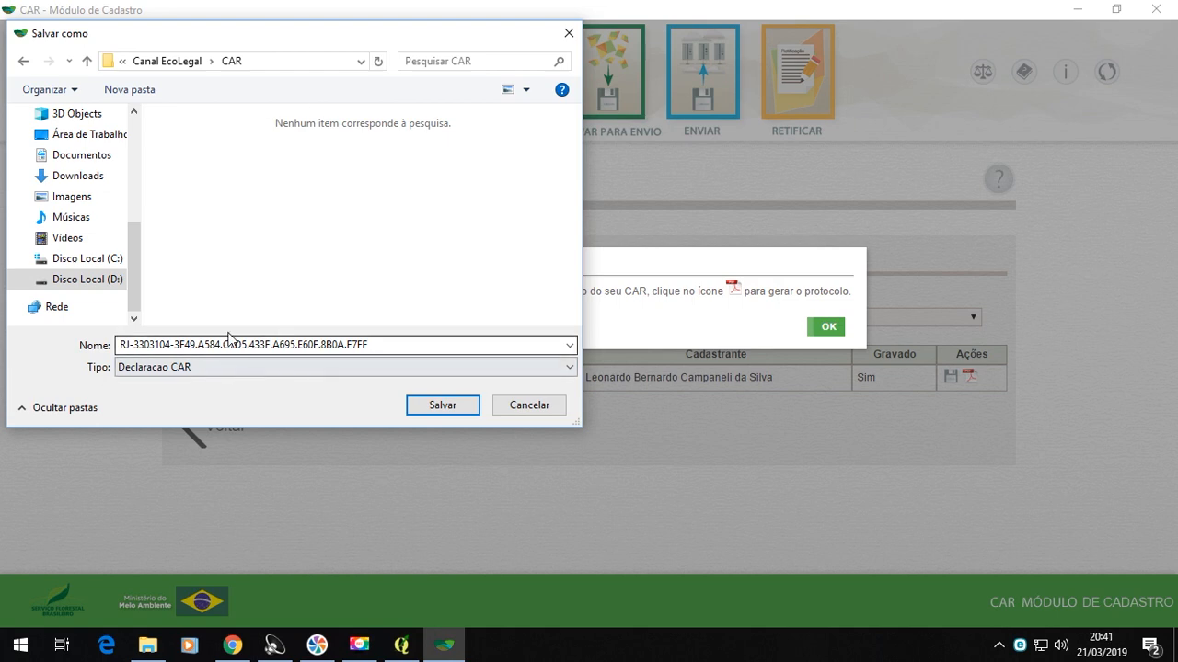
click(445, 407)
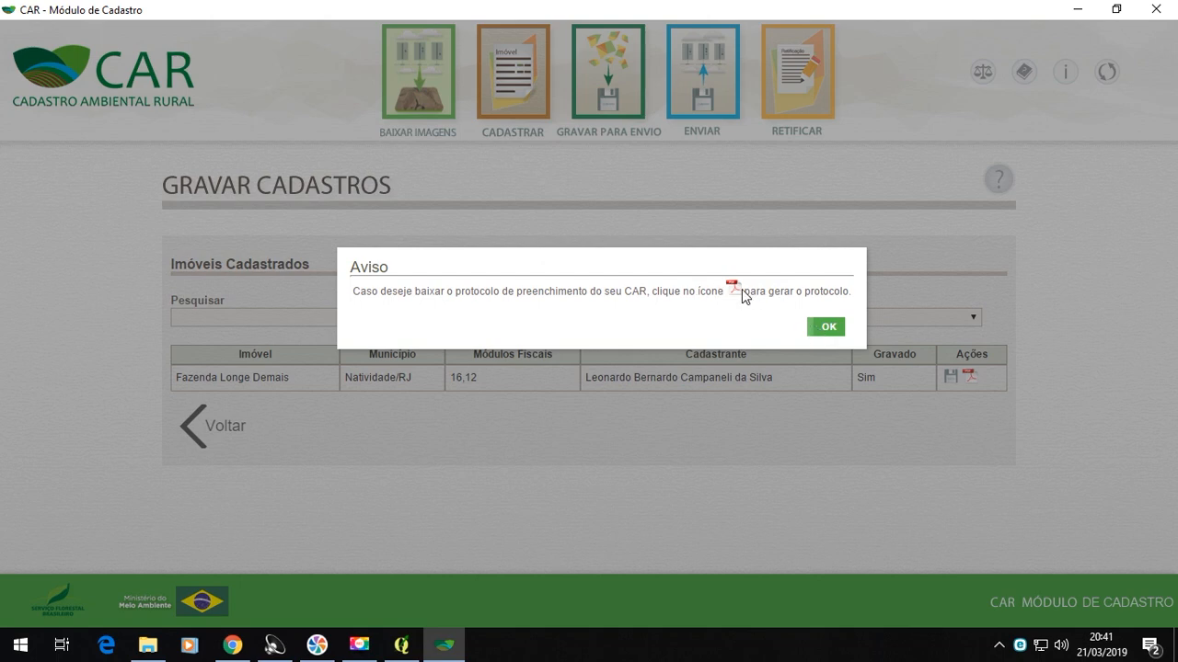
click(822, 327)
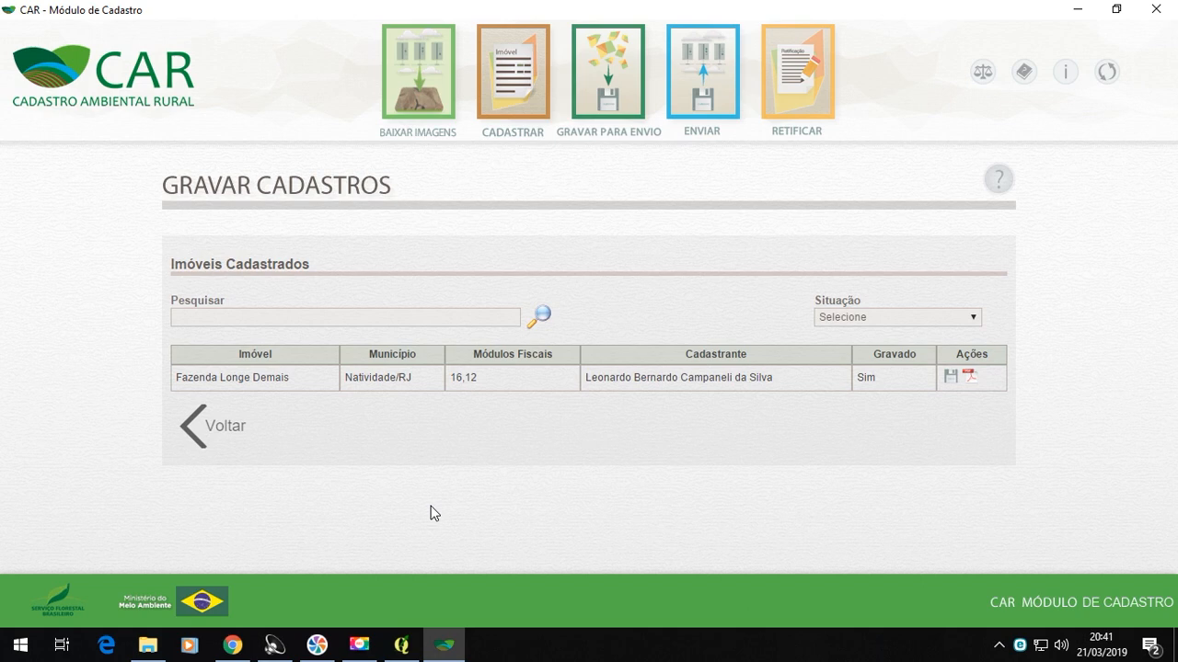
- Find the saved Declaracao CAR file in the CAR folder and try to open it
click(1081, 9)
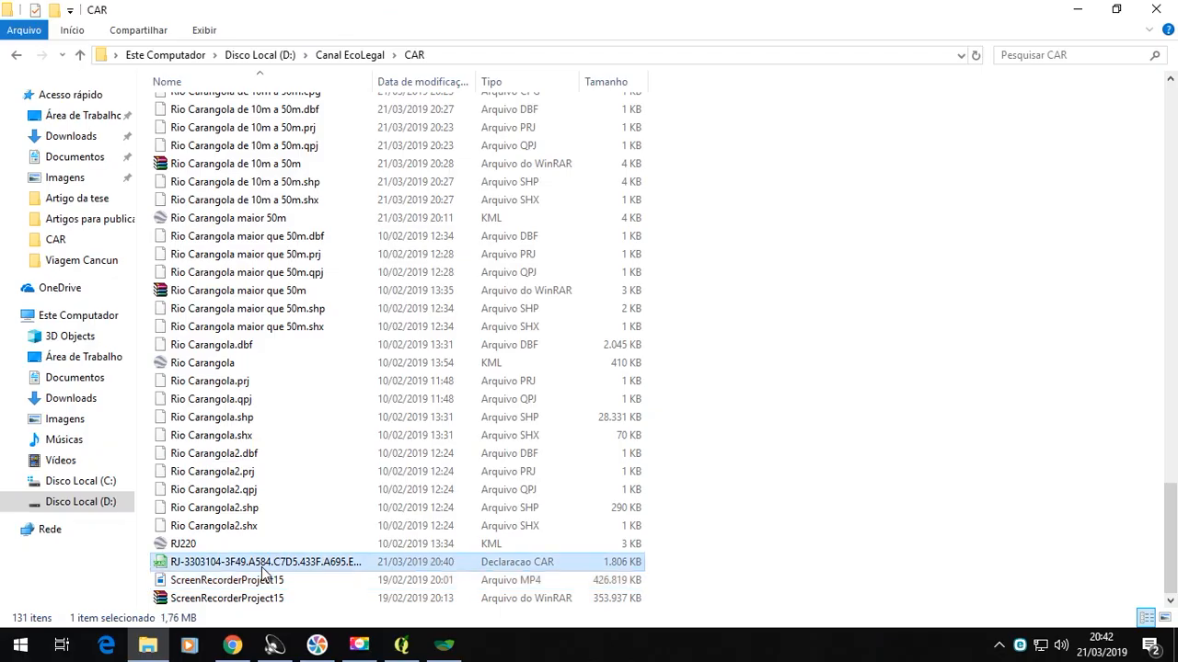
double_click(261, 563)
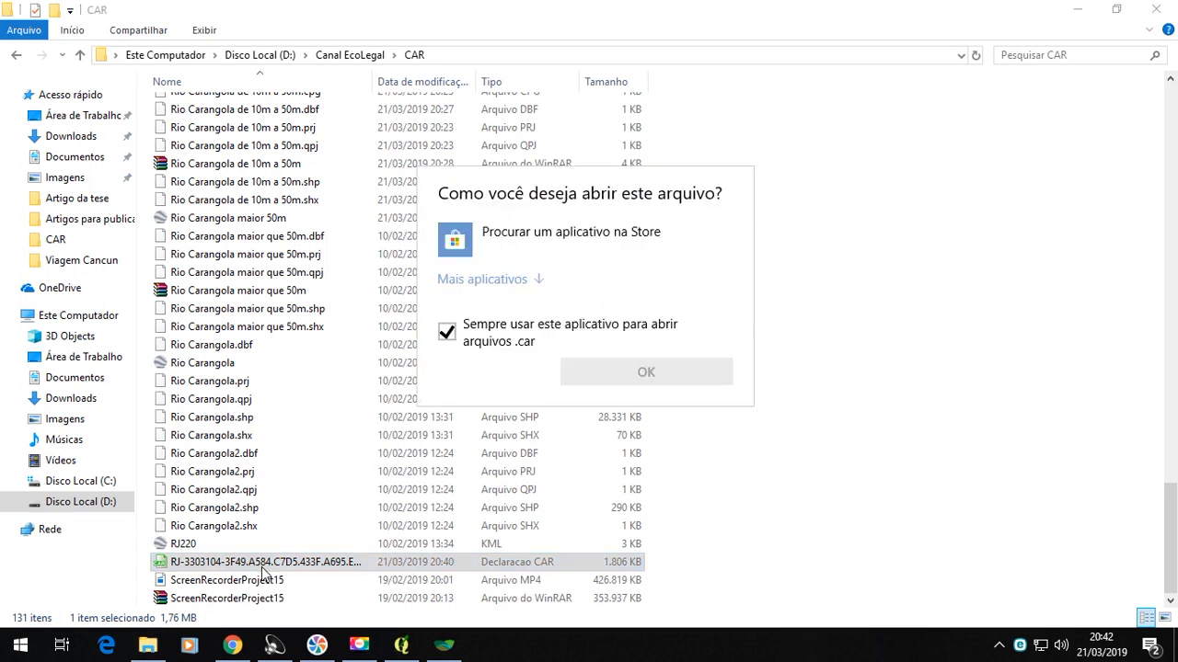
click(844, 336)
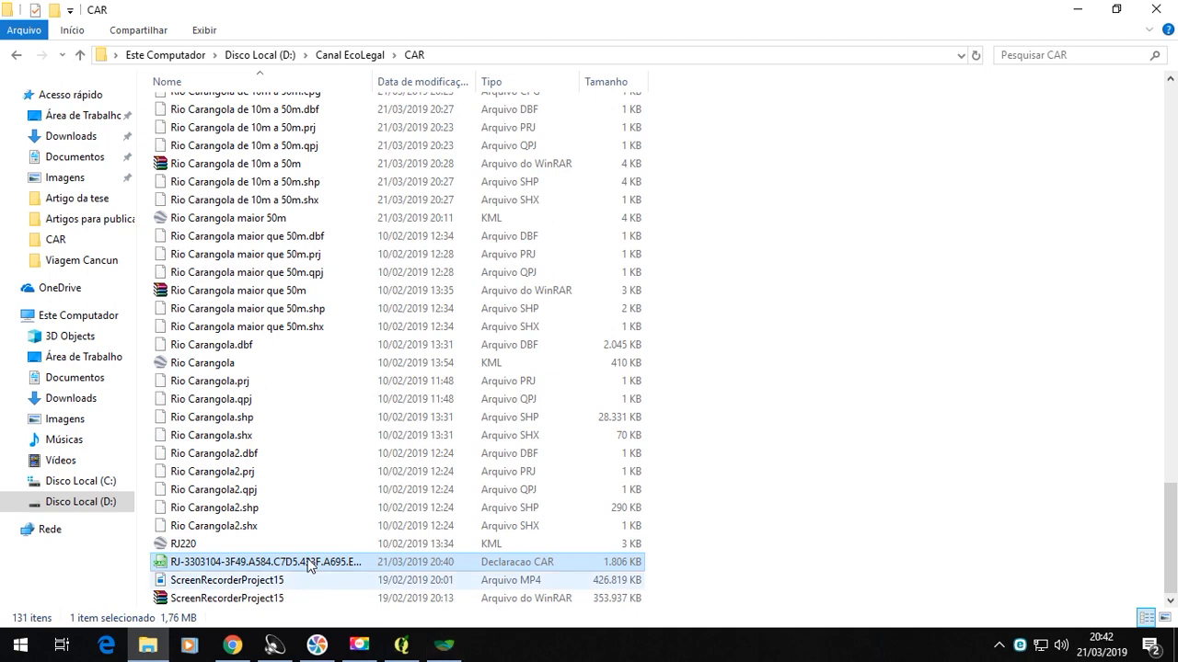
- Back in the CAR module, generate the Fazenda Longe Demais protocol and save it as the PDF "Protocolo do CAR" in D:\Canal EcoLegal\CAR
click(444, 647)
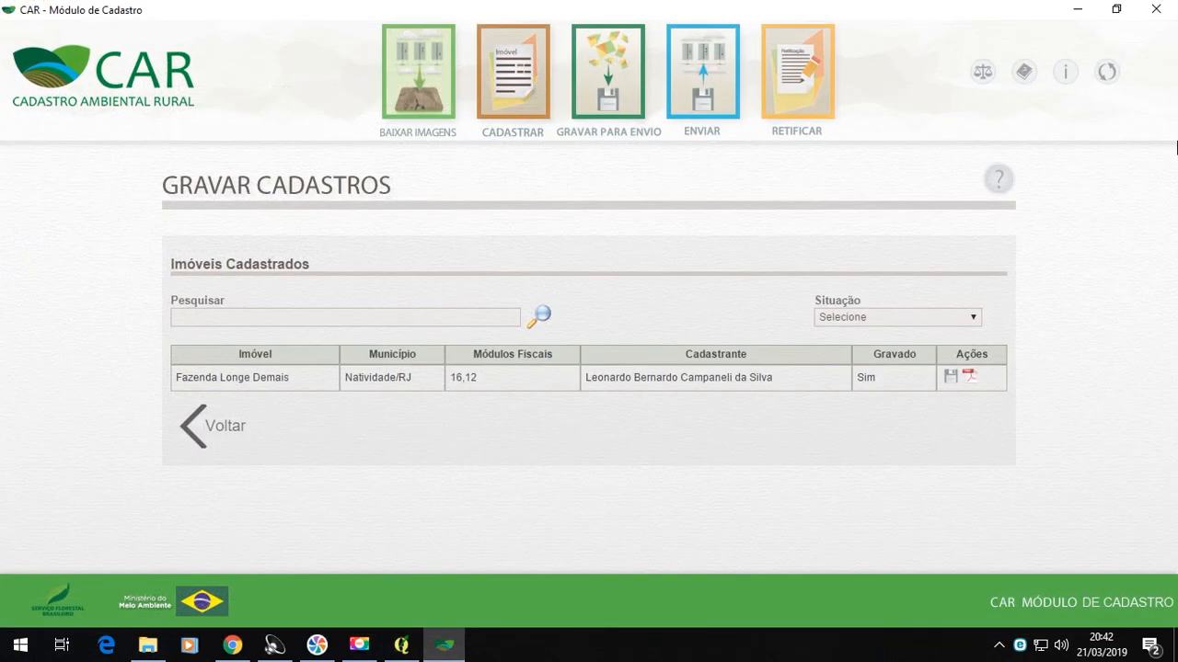
click(971, 384)
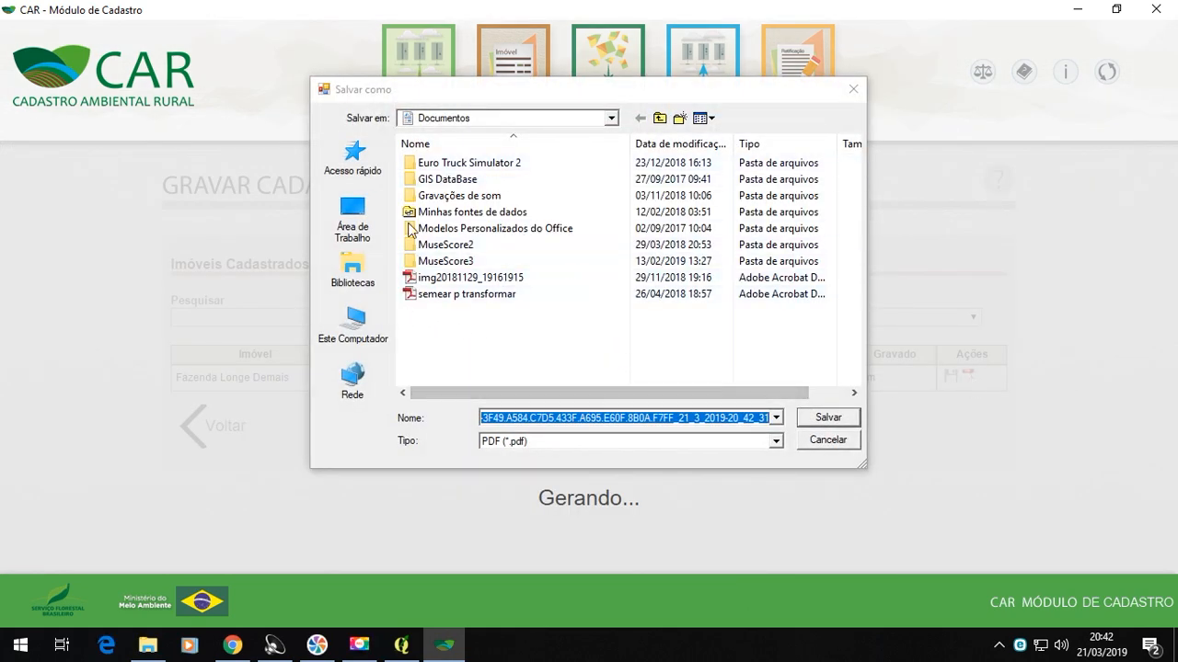
click(355, 328)
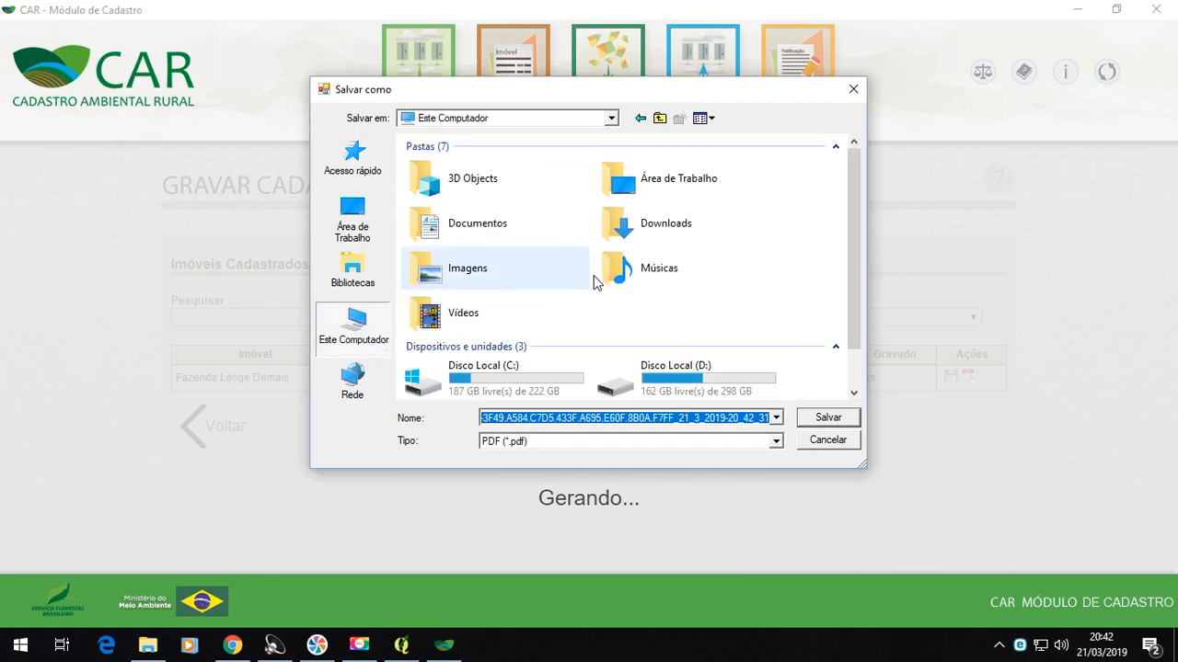
double_click(668, 373)
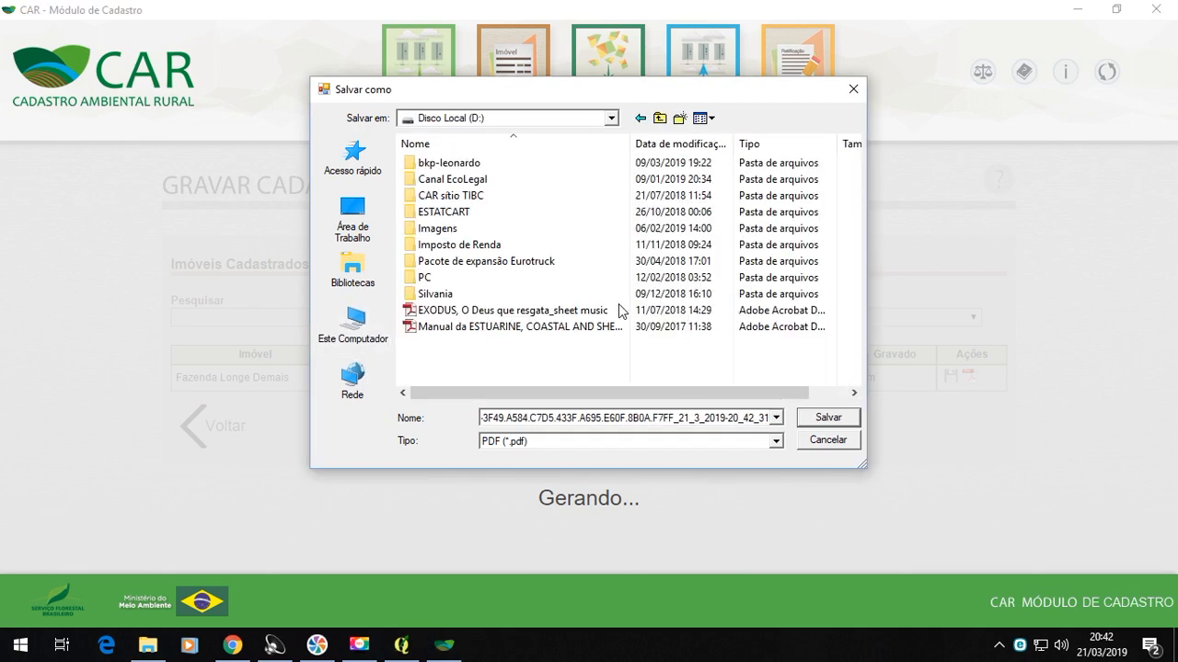
double_click(469, 180)
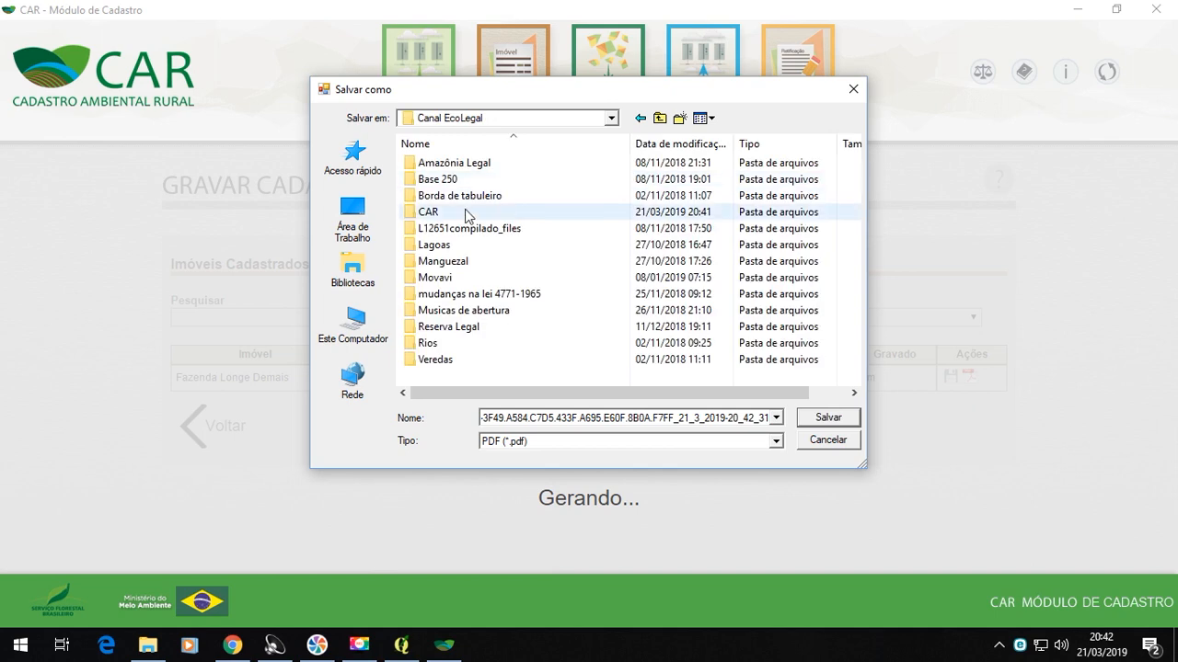
double_click(465, 212)
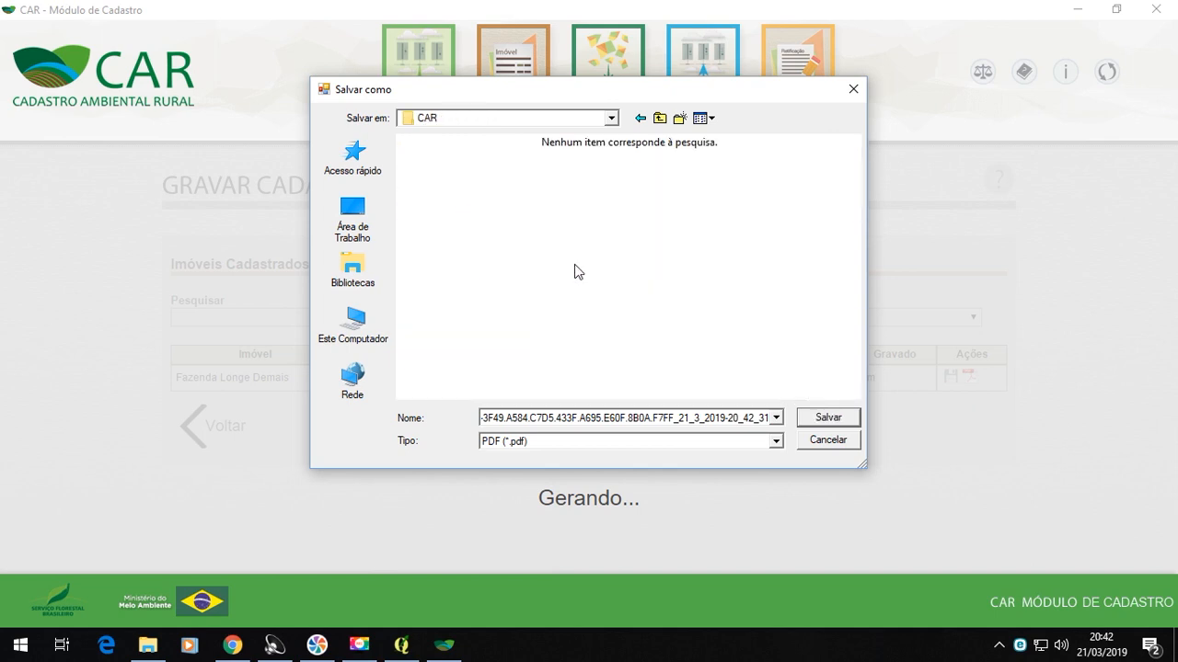
double_click(764, 417)
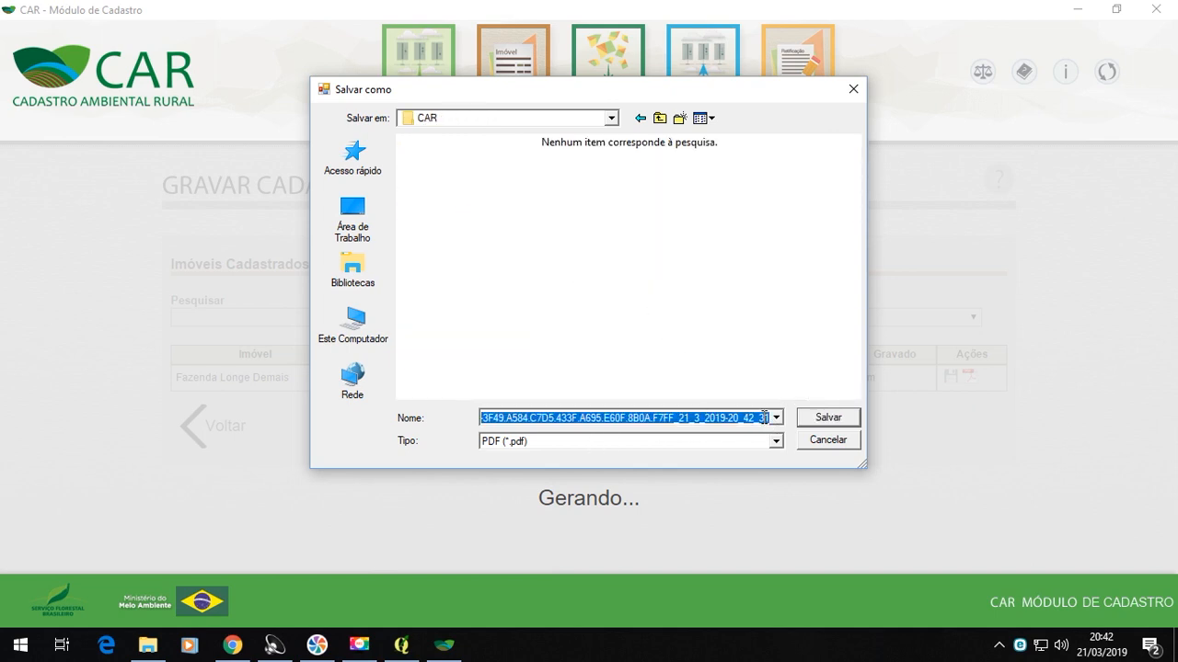
text(Protocolo do CAR)
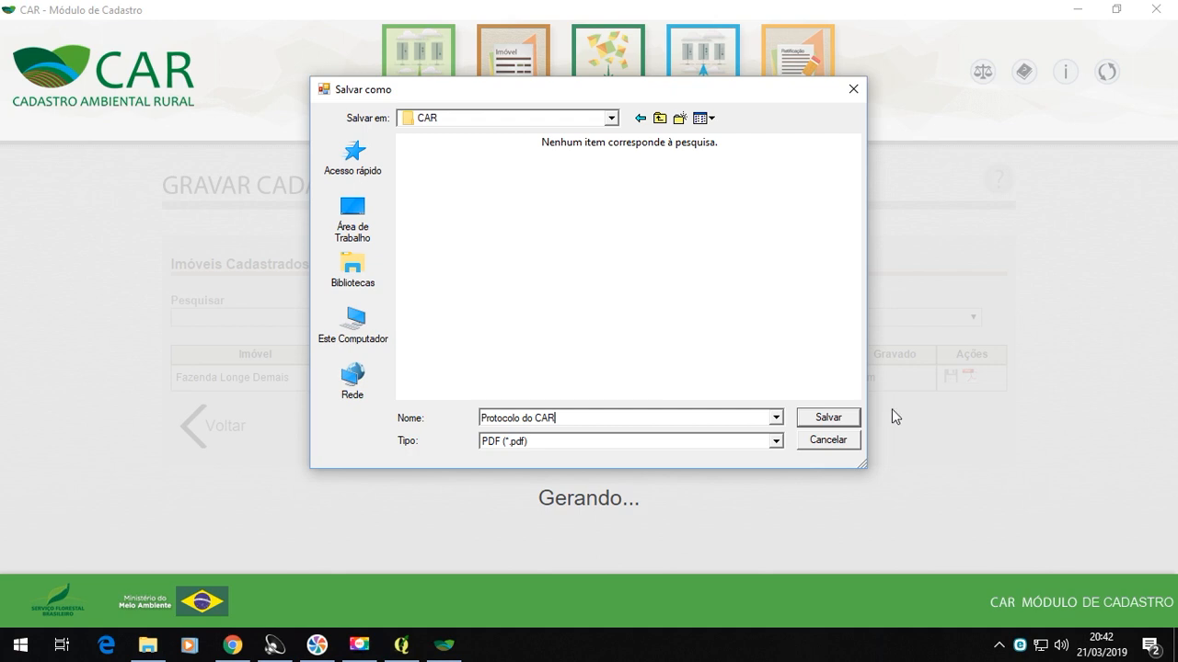
click(829, 419)
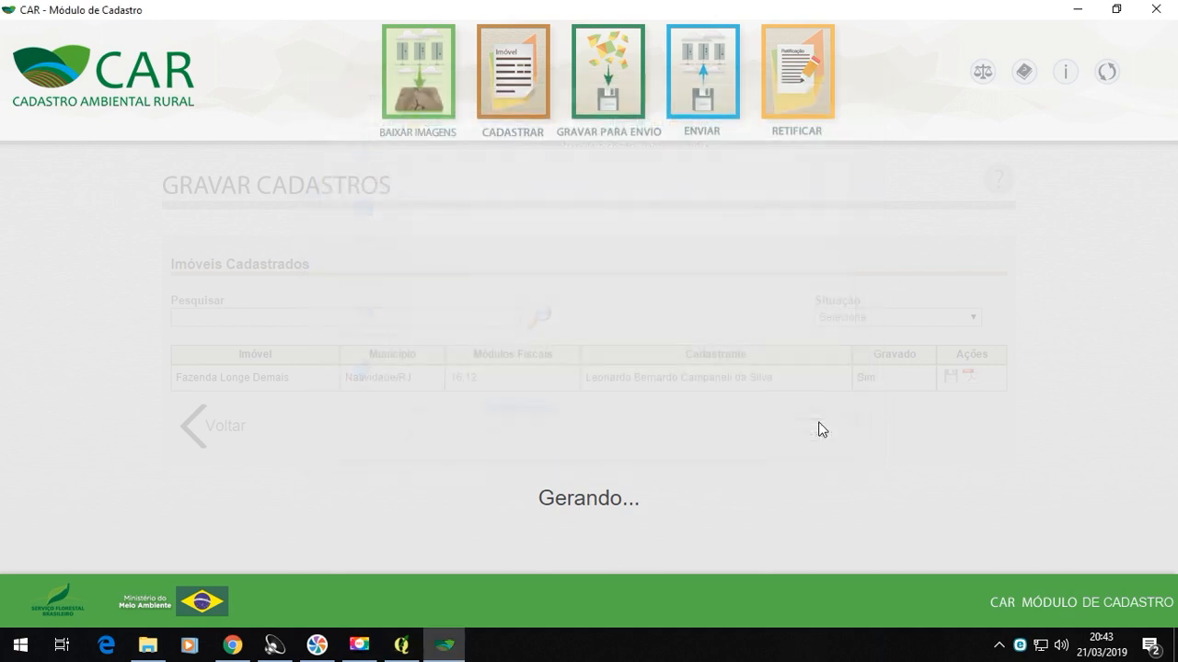
- Open the "Protocolo do CAR" PDF from the CAR folder and review its property data, map and declared areas
click(147, 645)
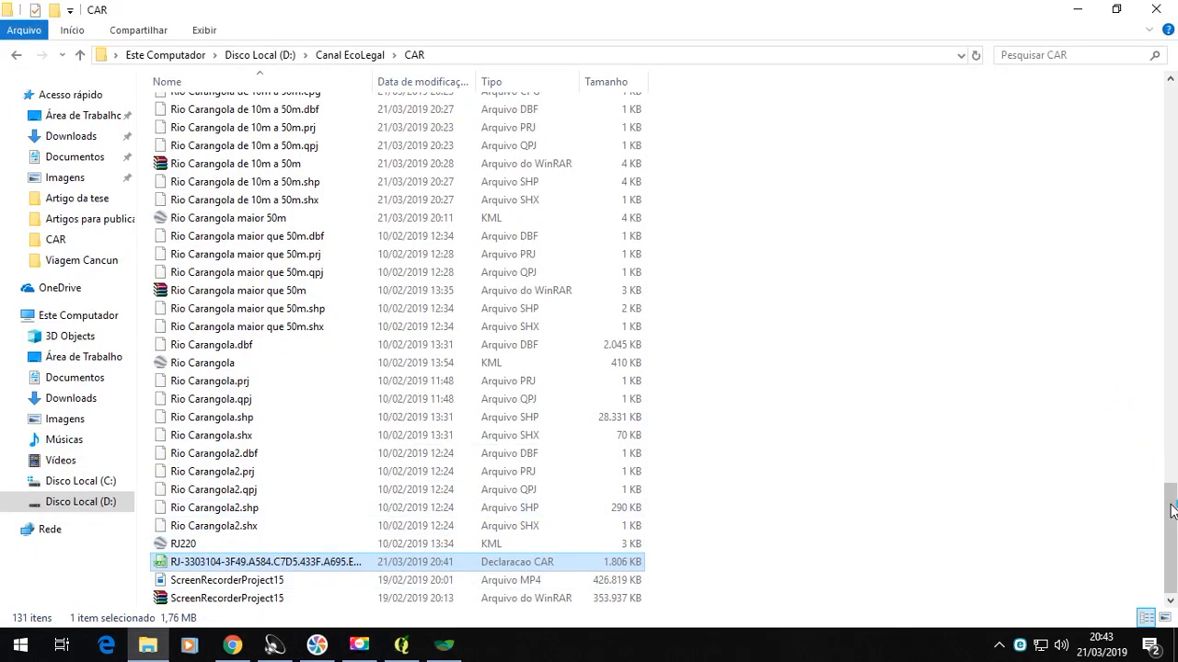
drag(1174, 518, 1174, 422)
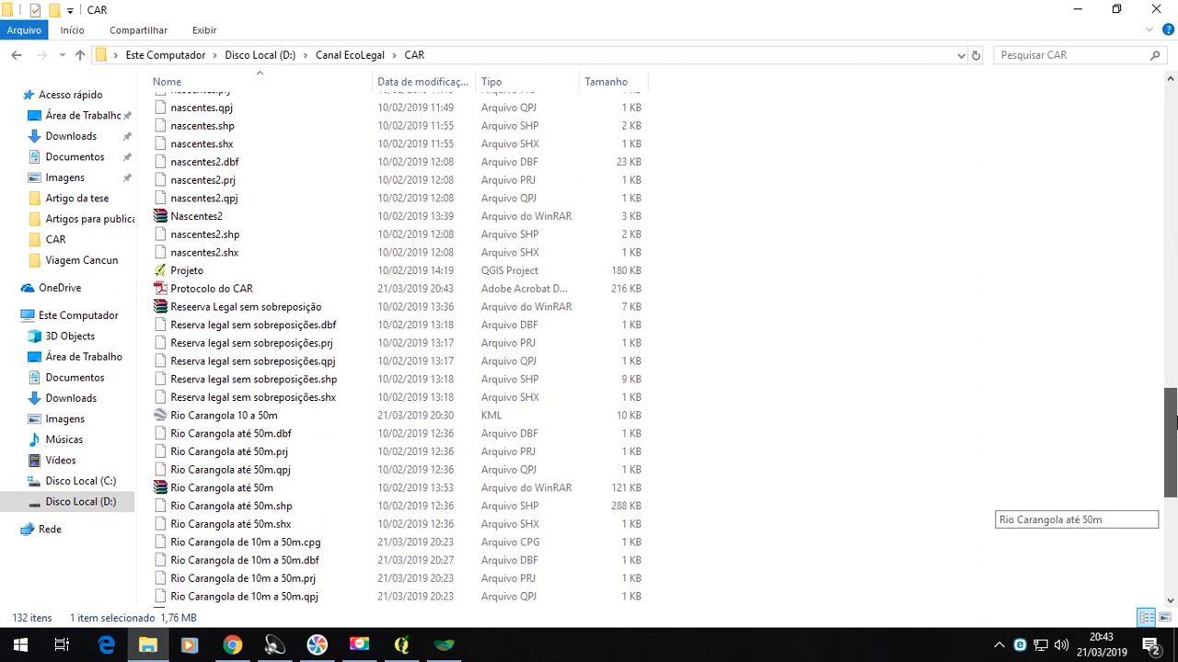
double_click(233, 289)
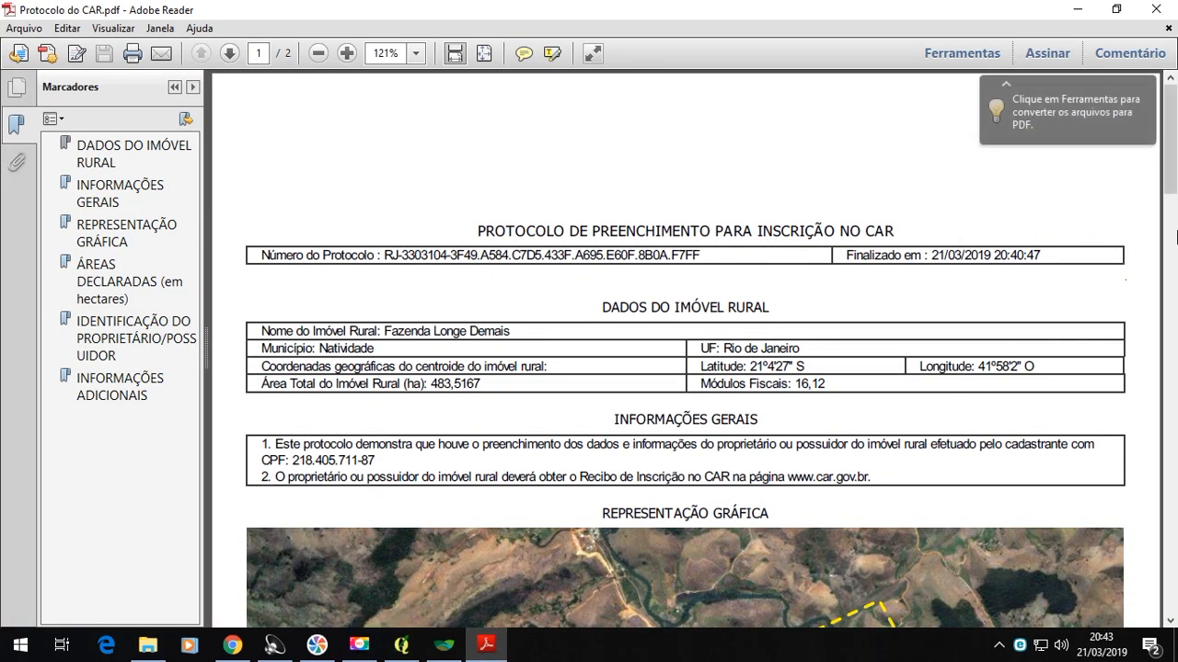
mouse_move(1171, 151)
mouse_down()
mouse_move(1174, 580)
mouse_move(1173, 128)
mouse_up()
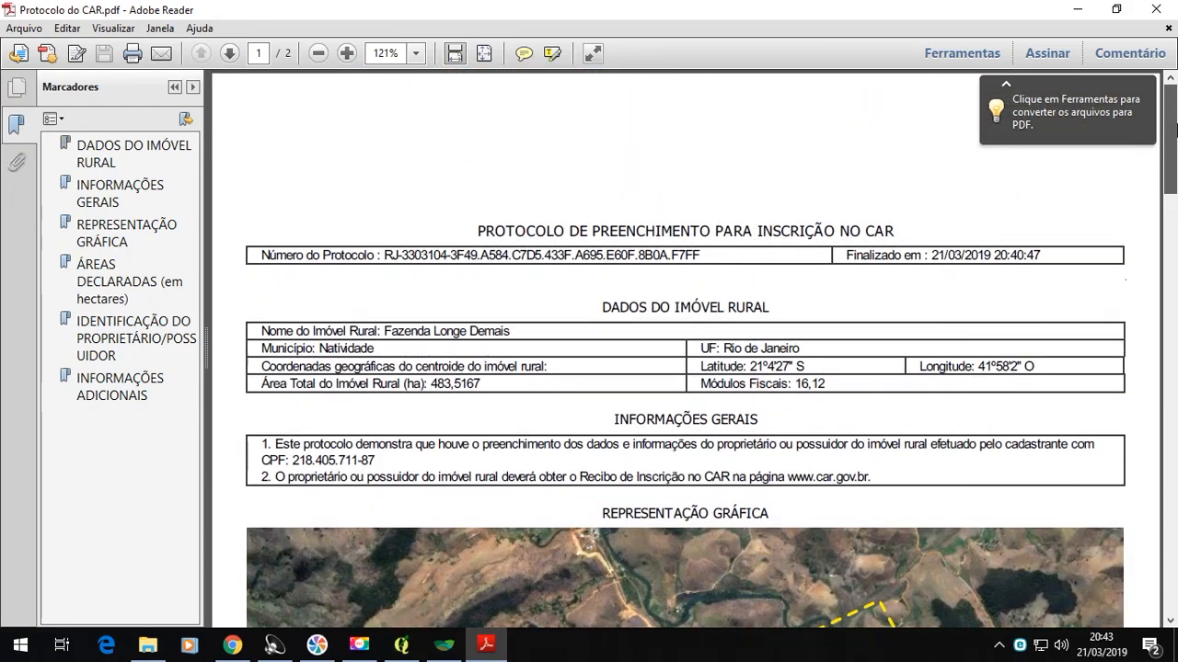
drag(1172, 184, 1172, 359)
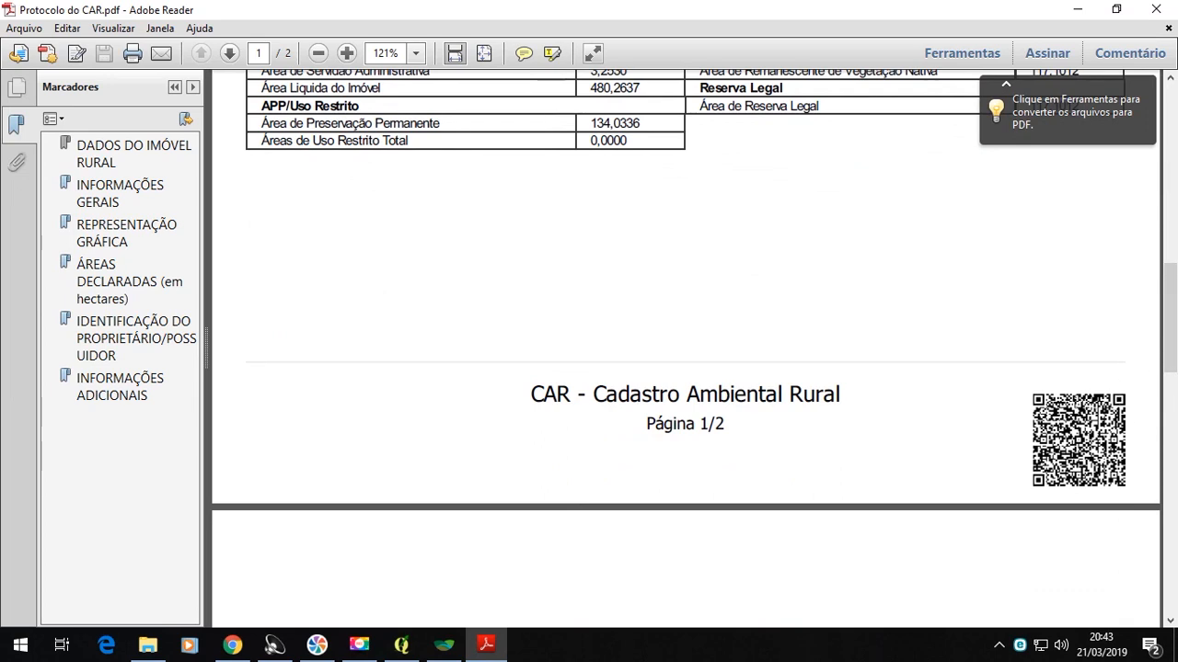
drag(1172, 313, 1173, 55)
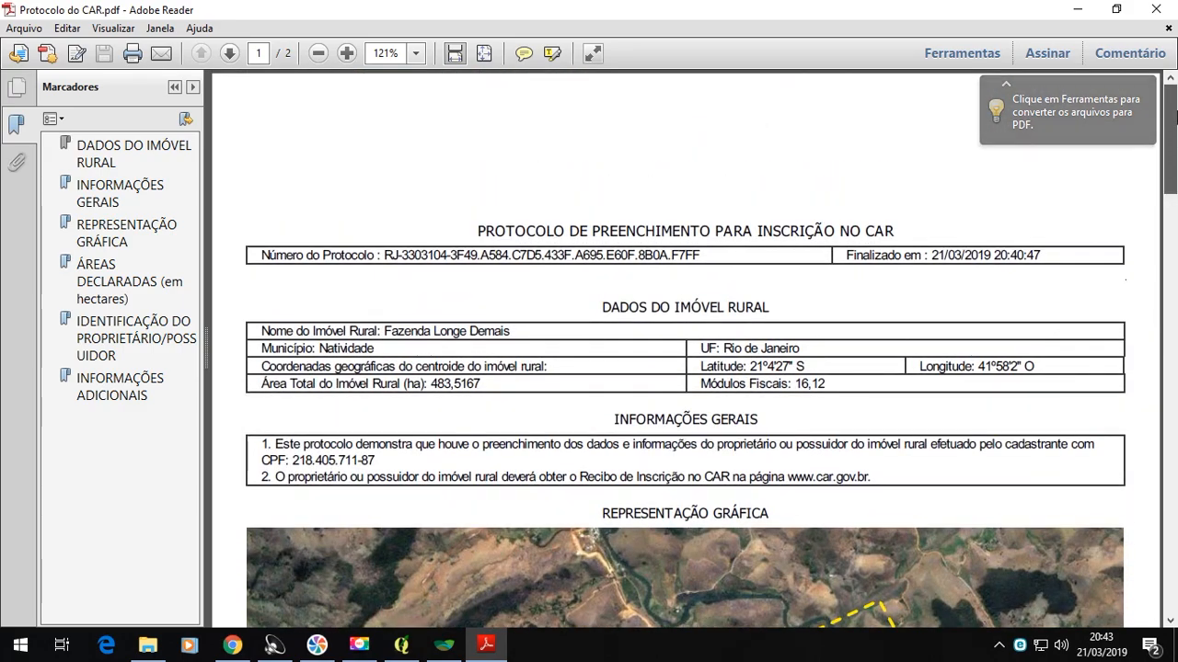
click(1171, 8)
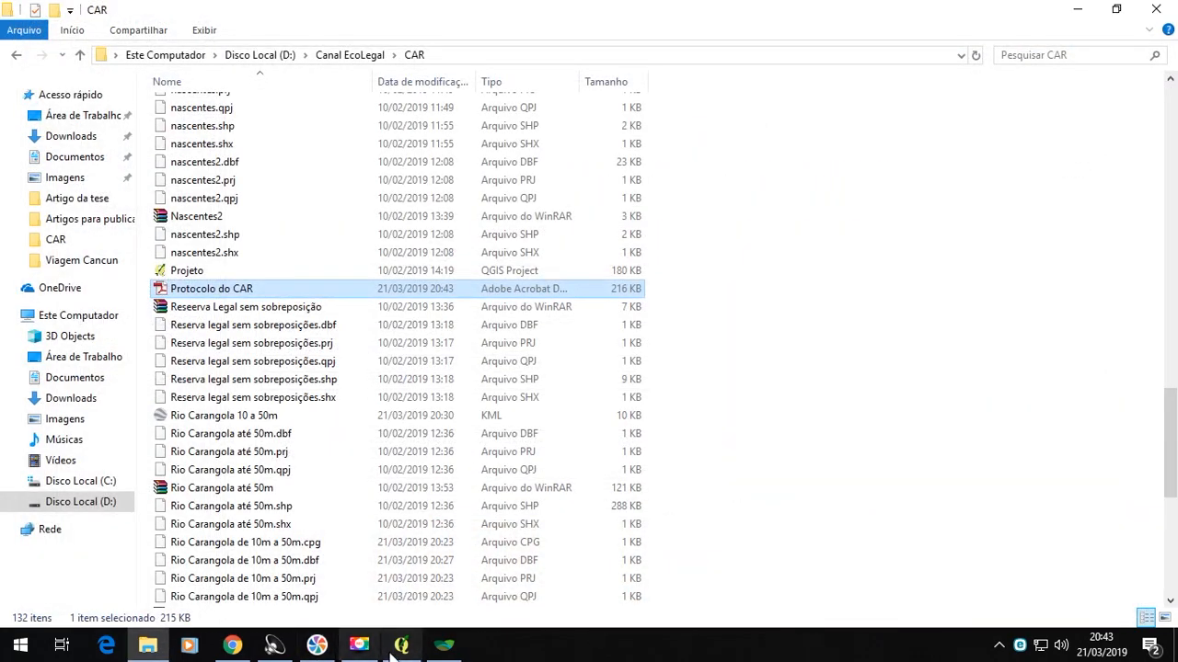
- Return to the CAR module, acknowledge the protocol notice, close the module and minimize the file window
click(438, 647)
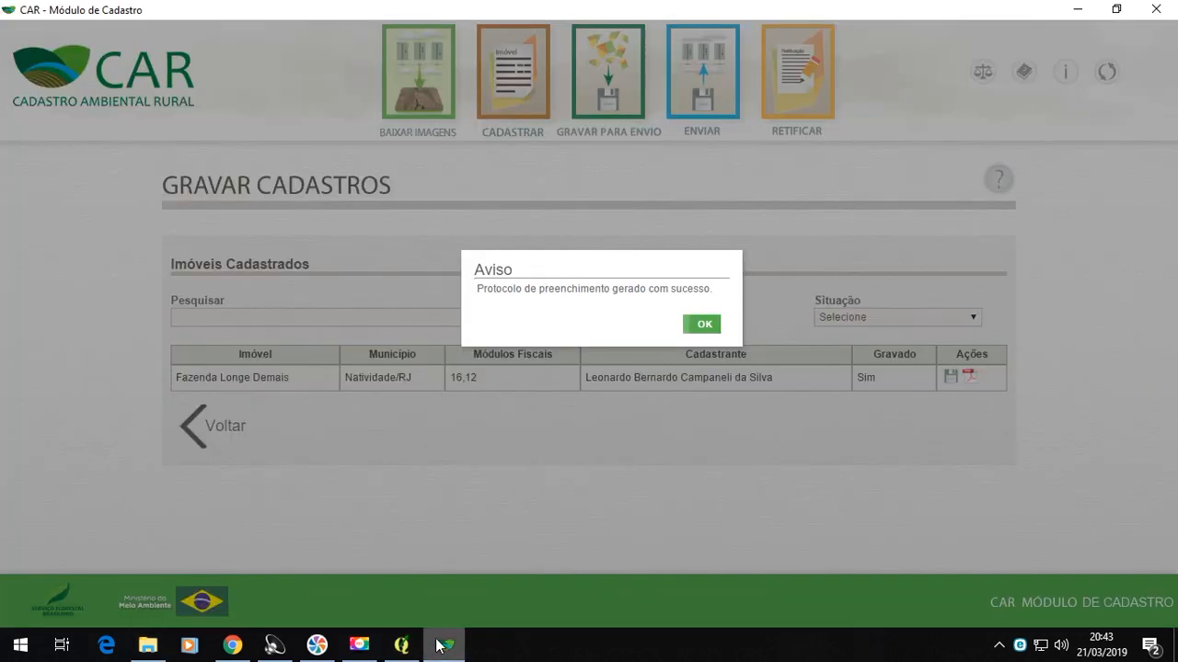
click(696, 325)
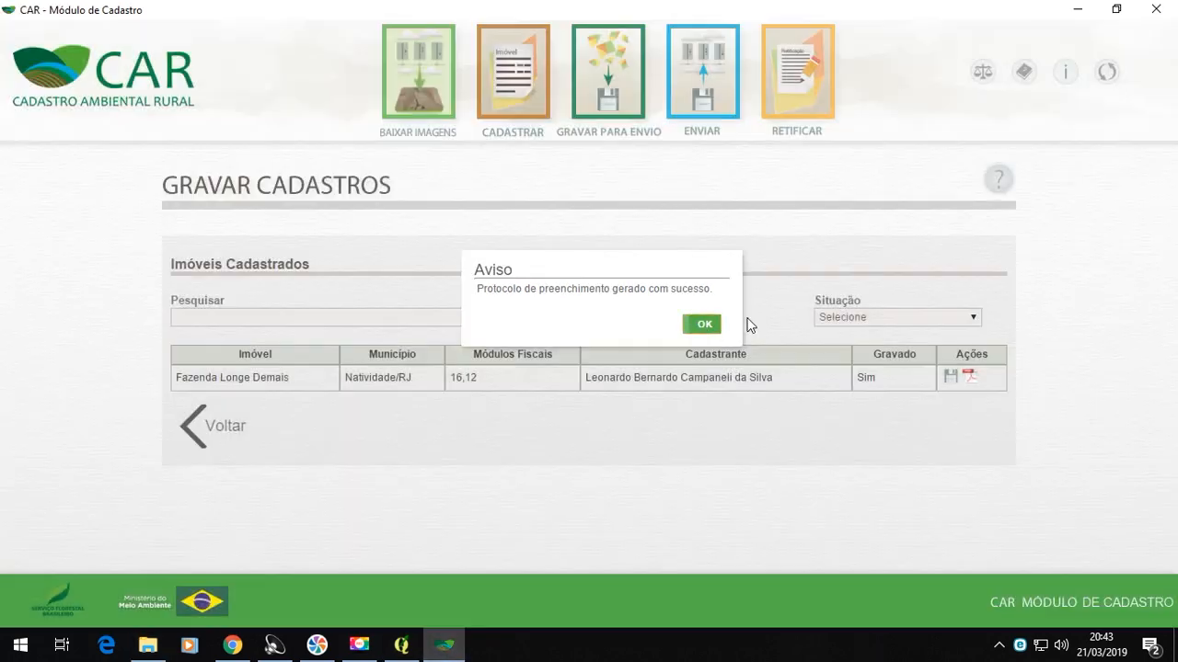
click(1156, 9)
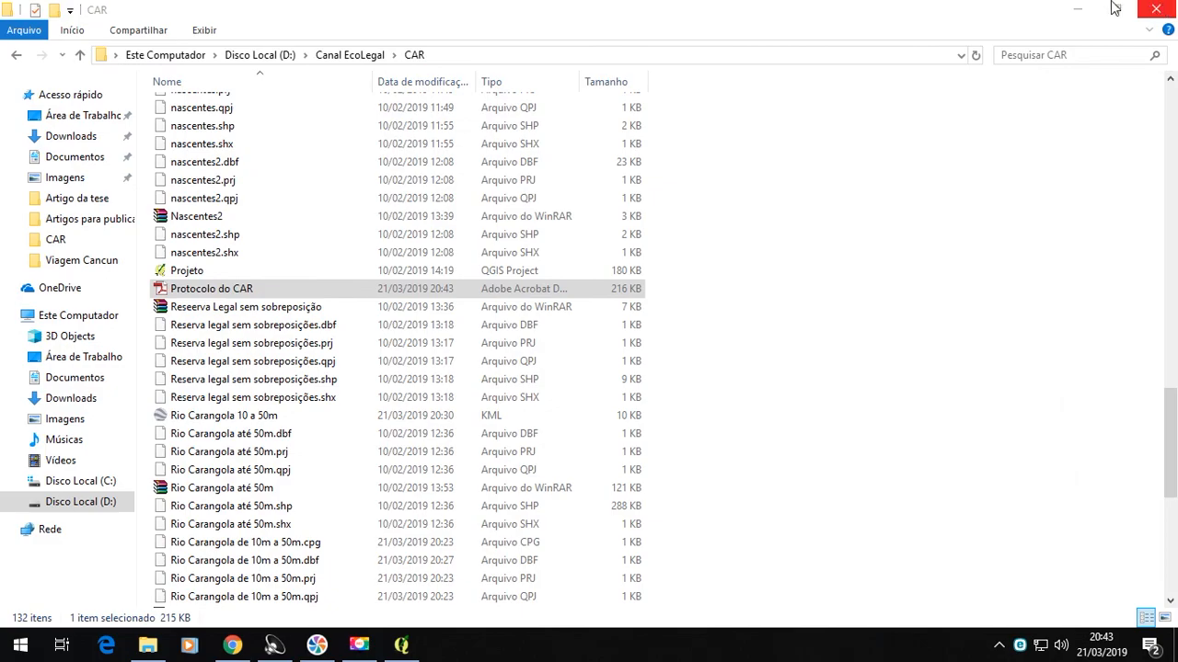
click(1079, 7)
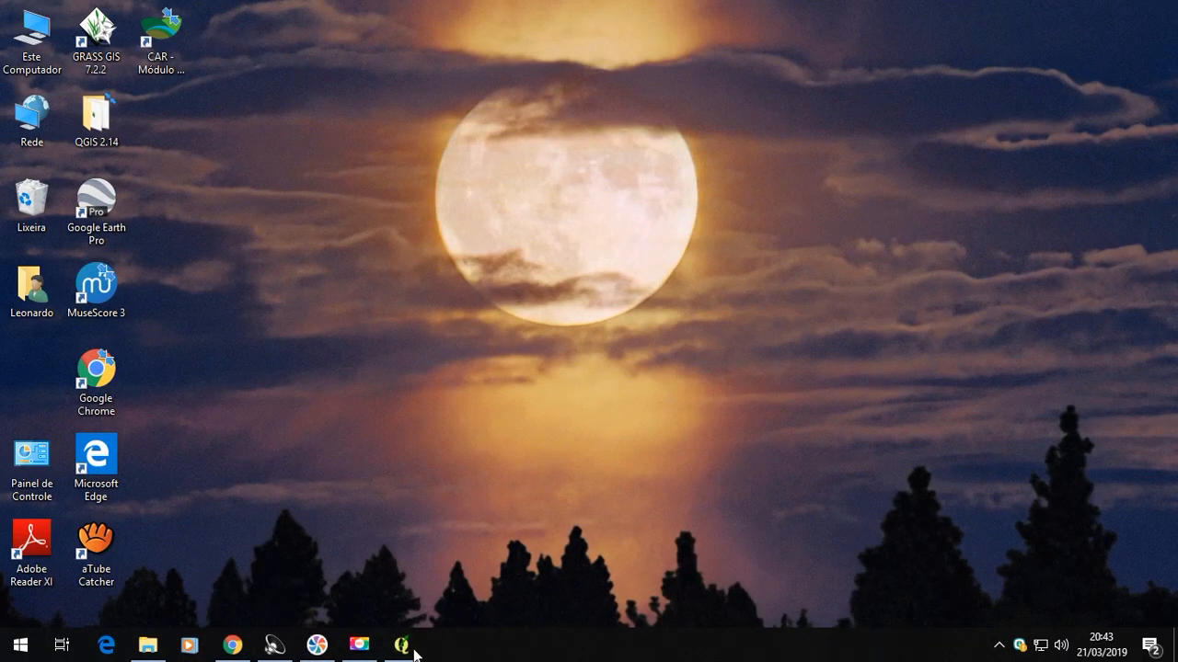
- Reopen the CAR Módulo de Cadastro to check its Como Enviar page, and close it again
double_click(166, 44)
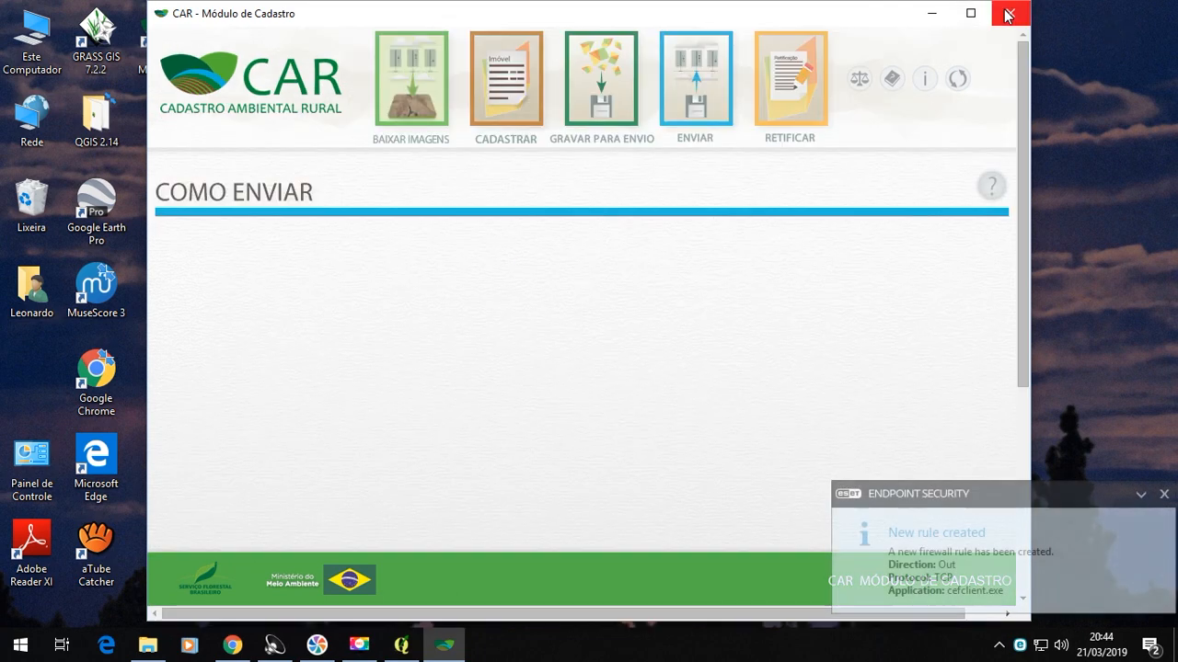
click(1012, 14)
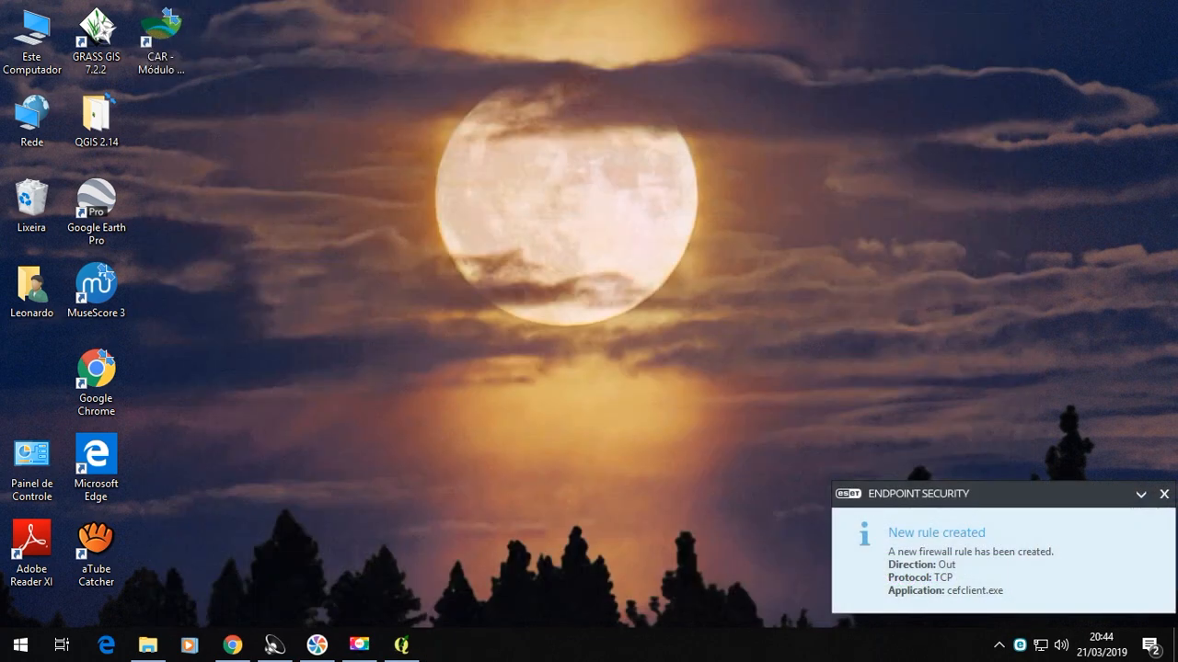
- Switch to the Sicar website in Chrome and open its page for sending a CAR registration
click(231, 645)
click(469, 18)
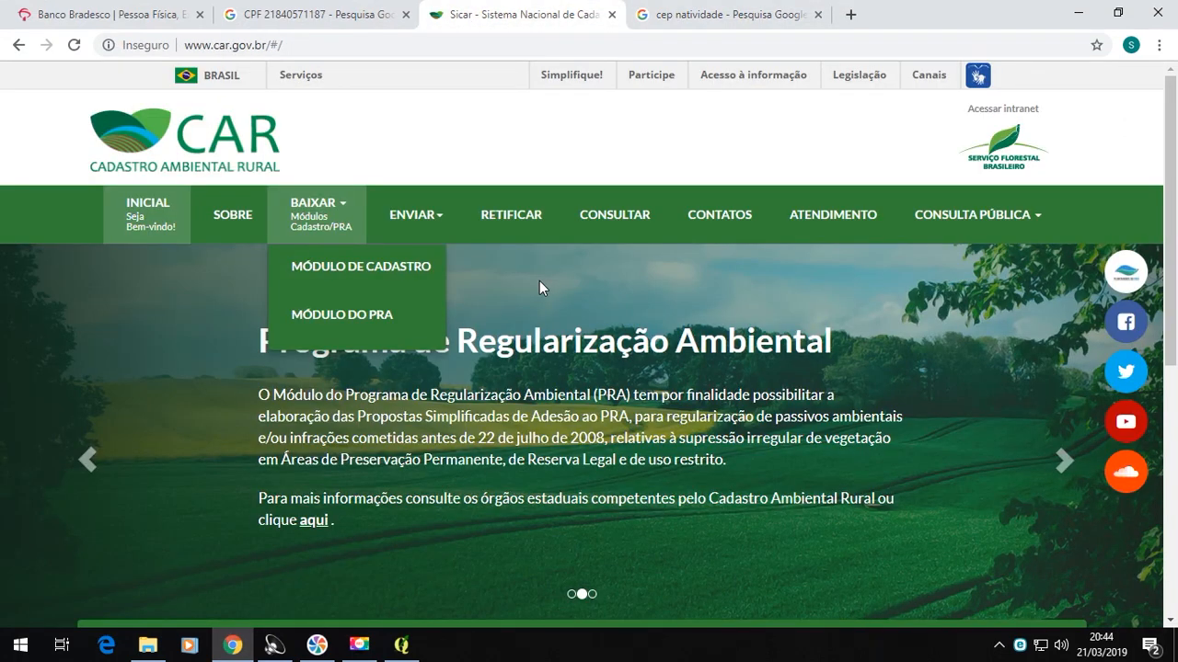
click(409, 217)
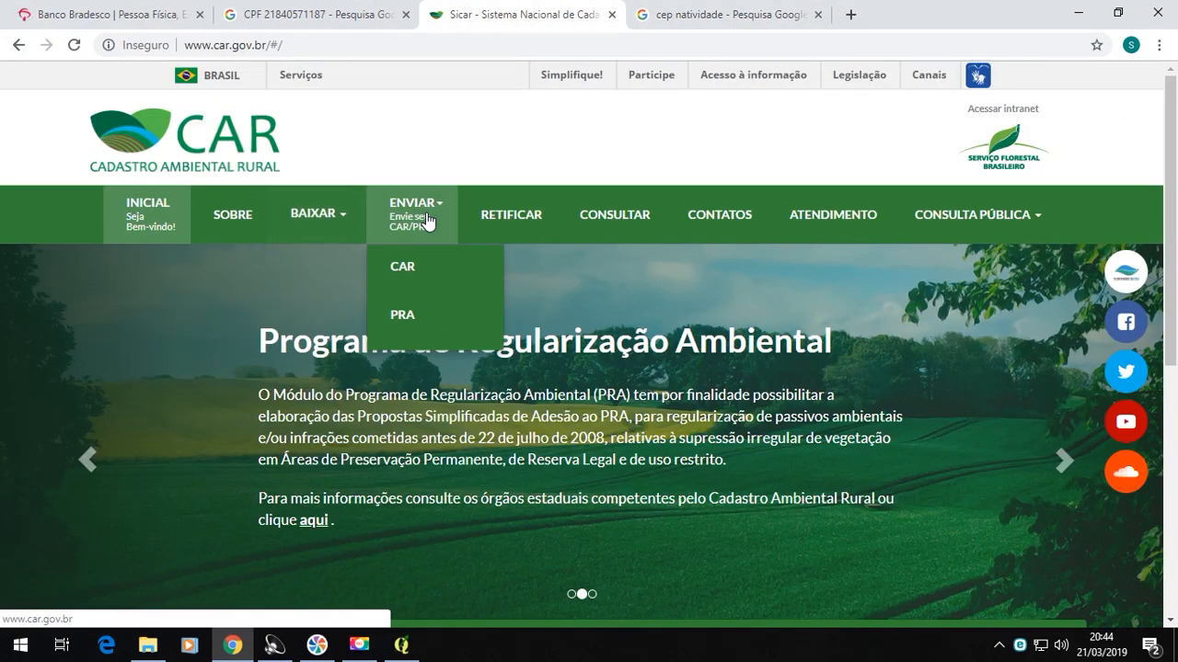
click(399, 269)
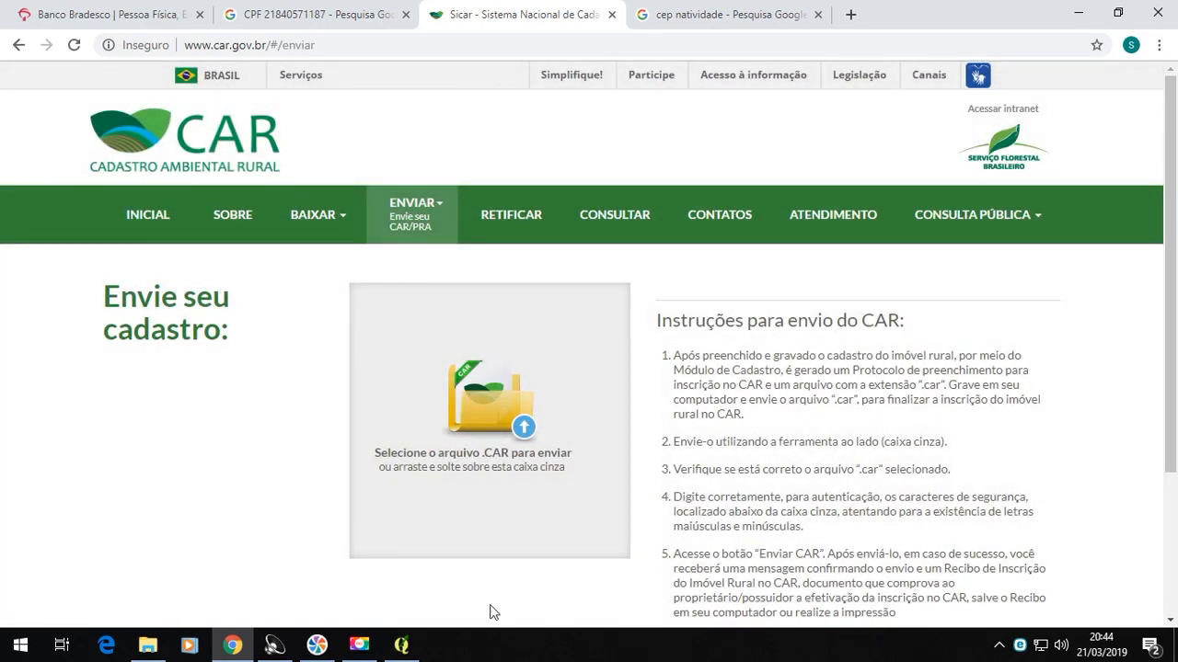
- Bring up the CAR folder window, look through its files, and restore it to a smaller size over the Sicar page
click(147, 645)
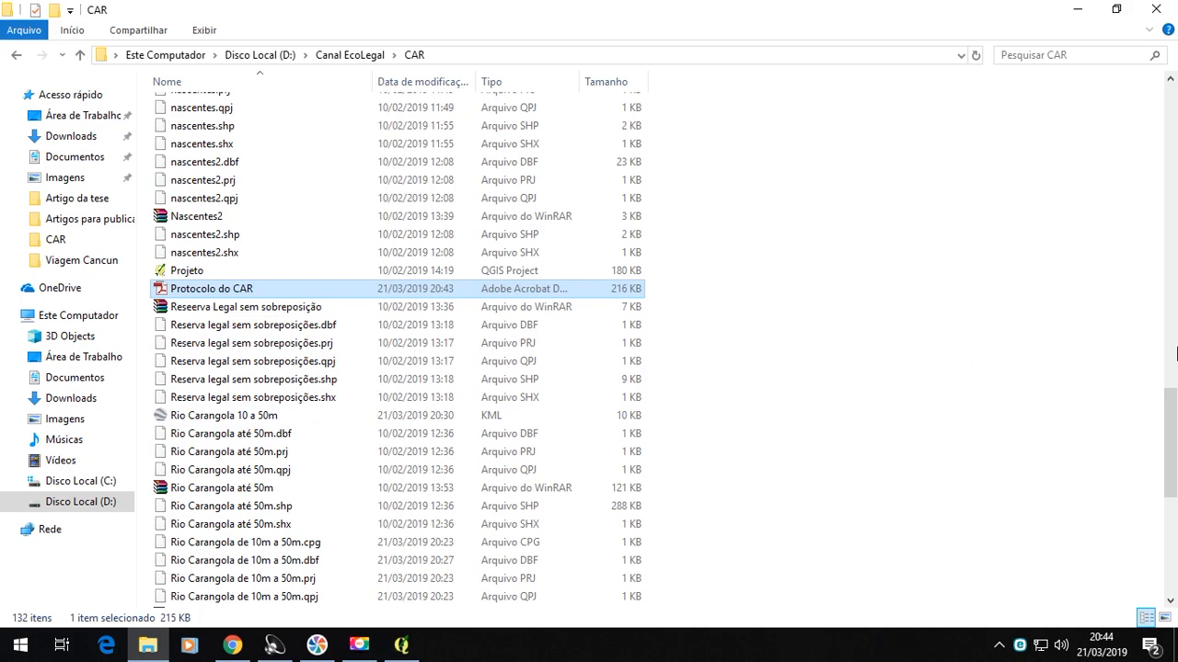
drag(1173, 433, 1174, 253)
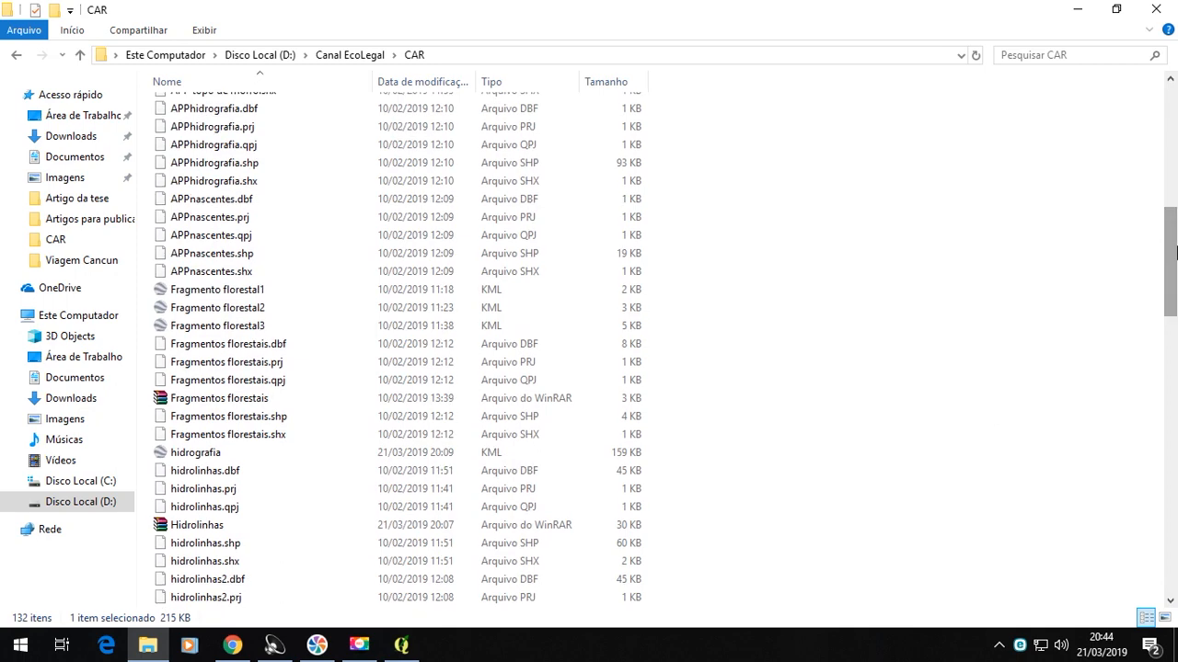
drag(1176, 253, 1174, 533)
click(1116, 9)
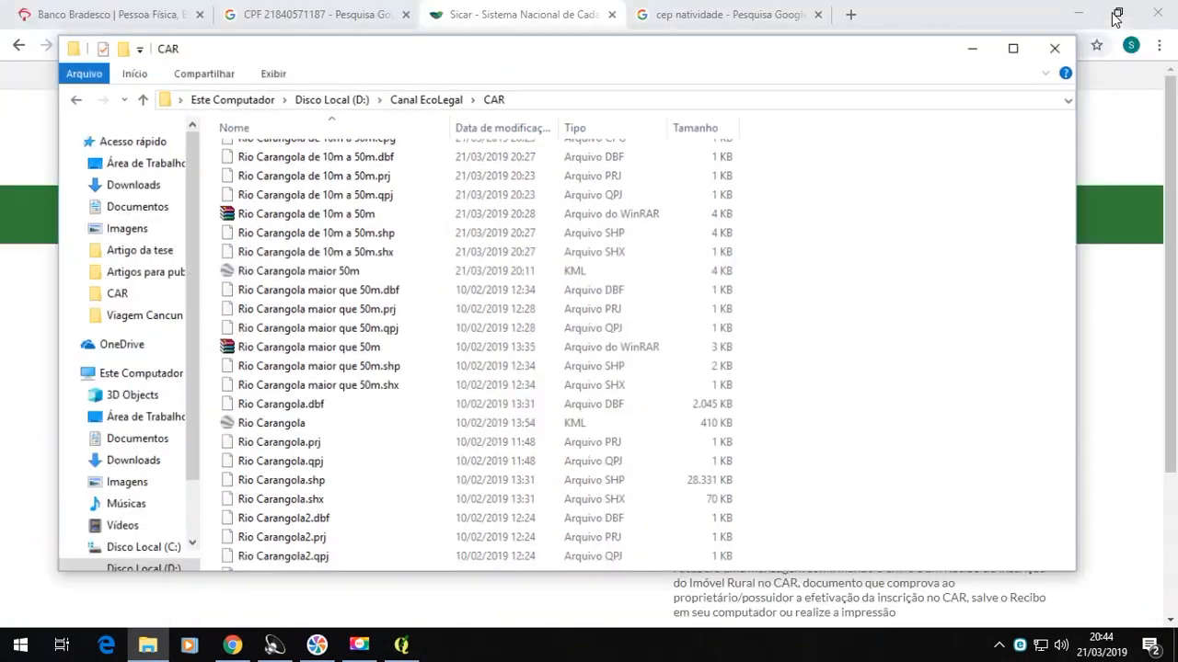
- Narrow the CAR folder window and its navigation pane, and place it beside the site's upload box with the Declaracao CAR file in view
drag(690, 97, 868, 99)
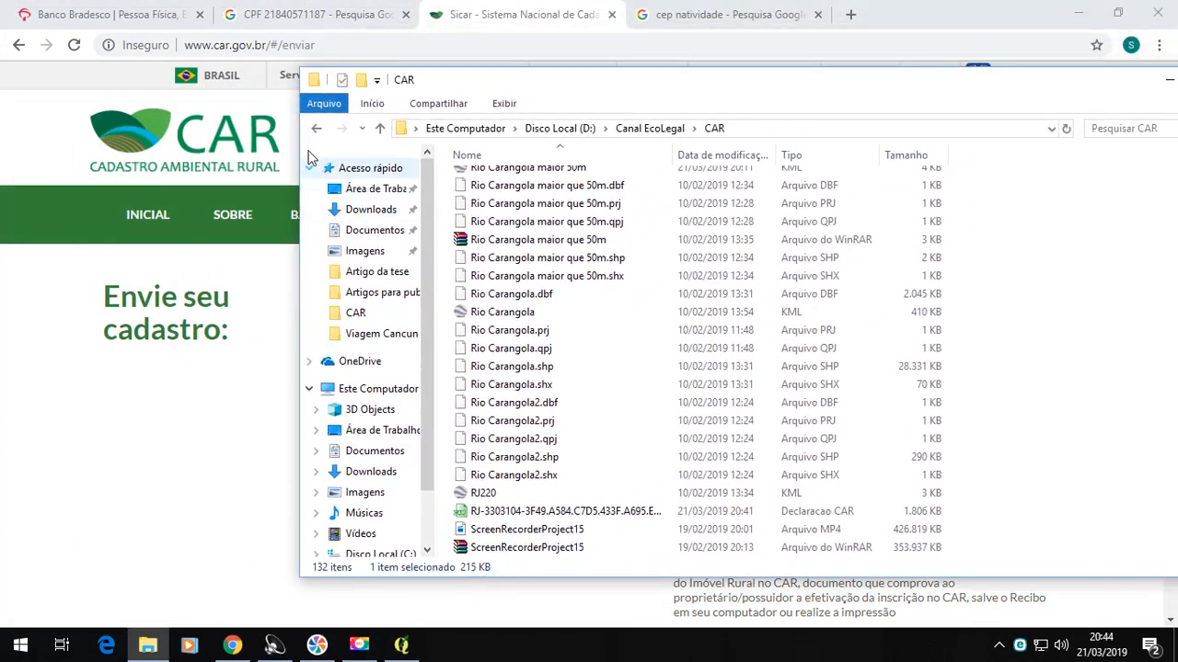
drag(307, 141, 605, 141)
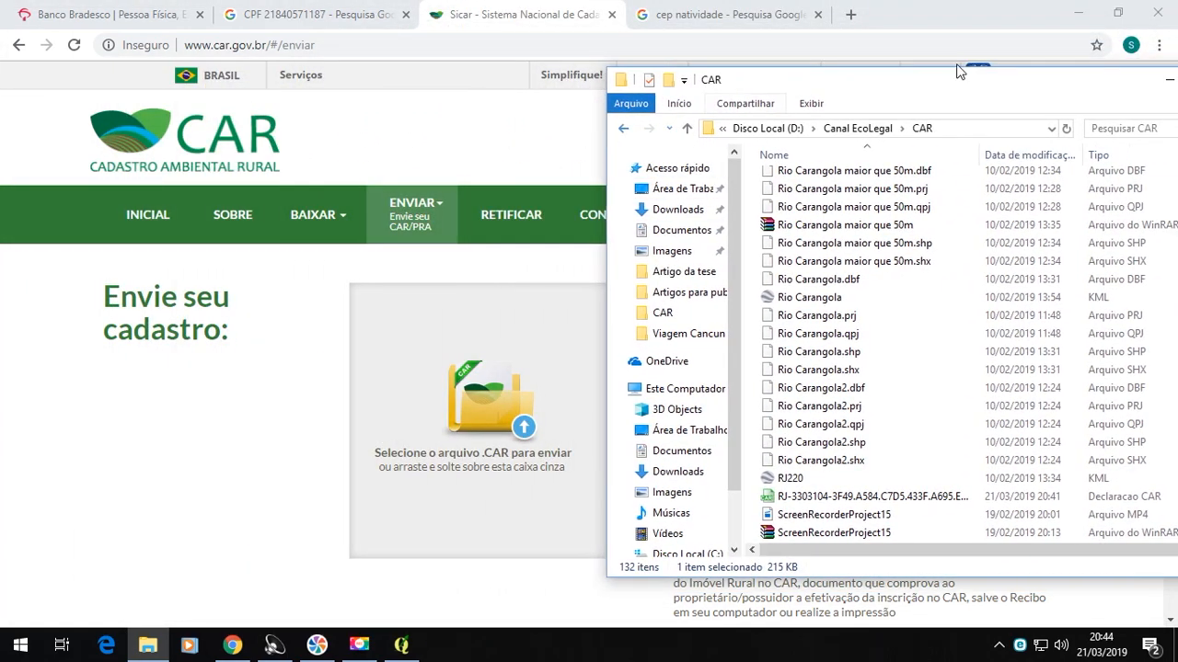
drag(968, 92, 912, 2)
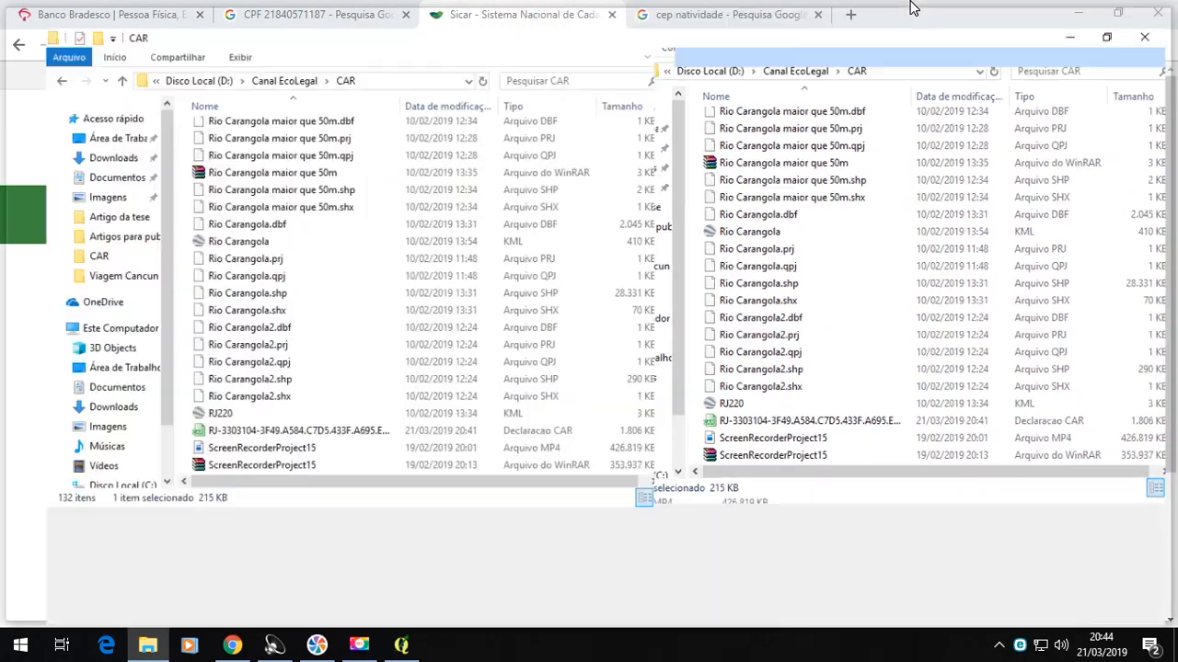
click(1117, 11)
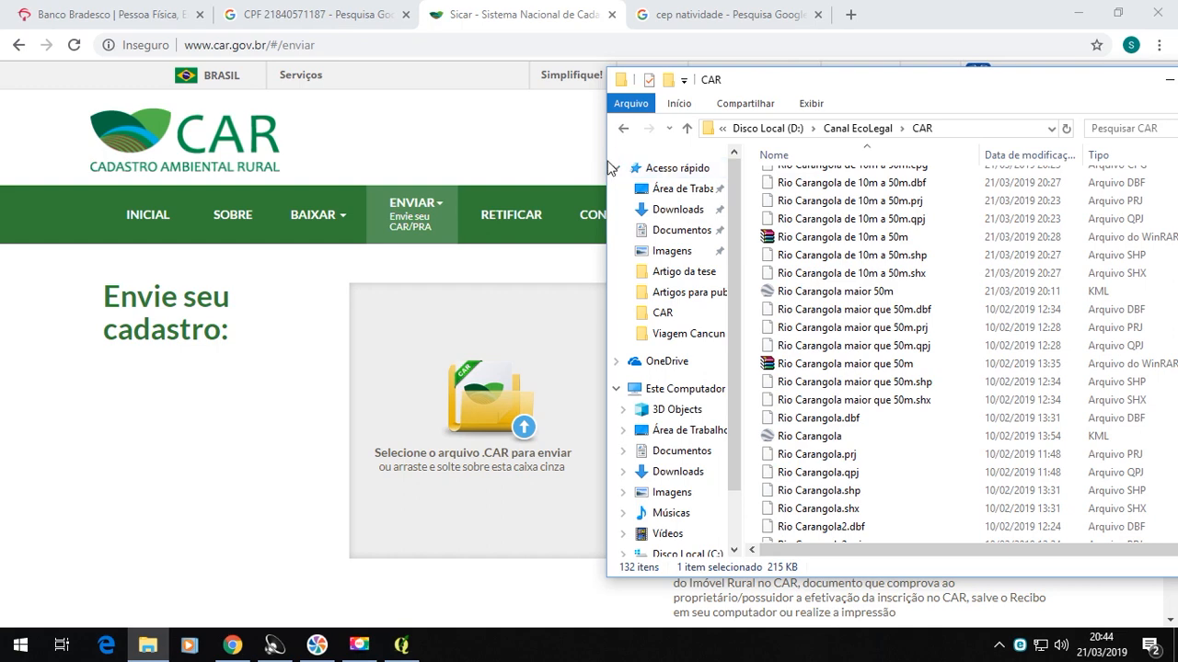
click(615, 166)
drag(608, 155, 782, 156)
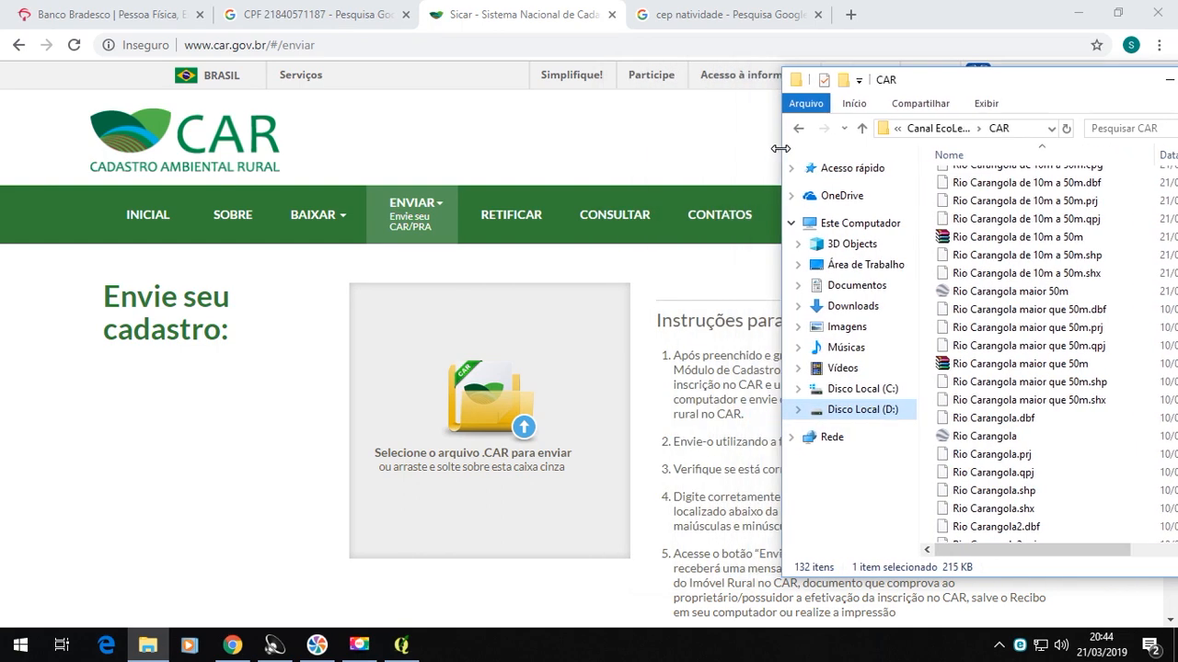
drag(919, 194, 839, 194)
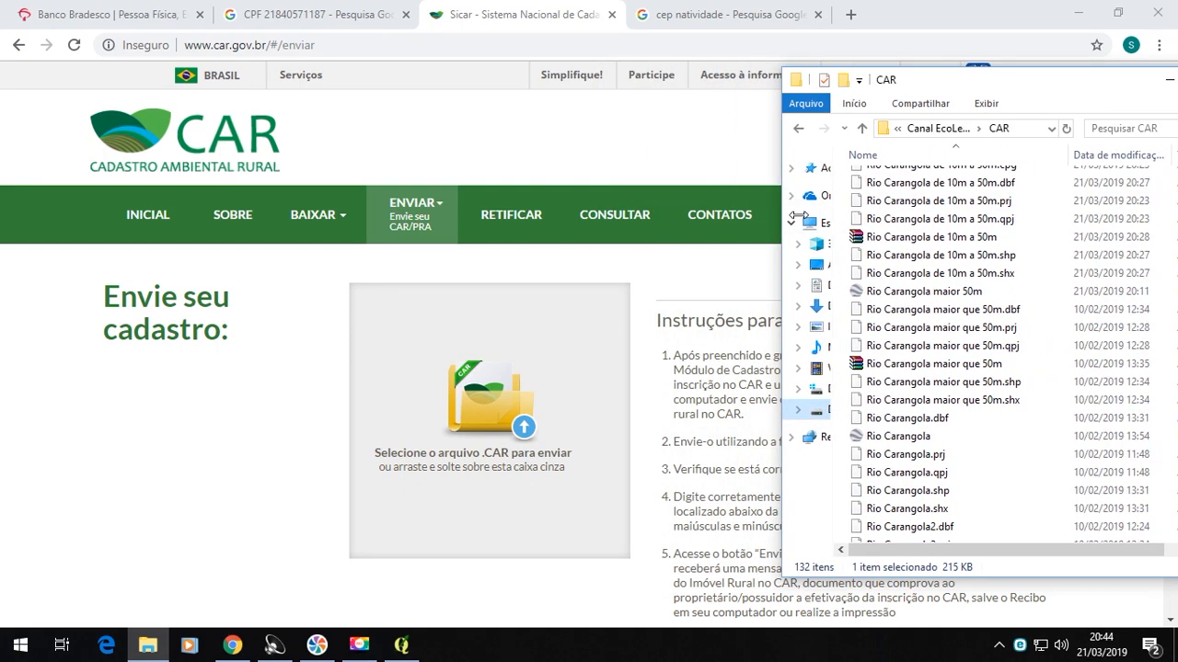
drag(981, 80, 841, 60)
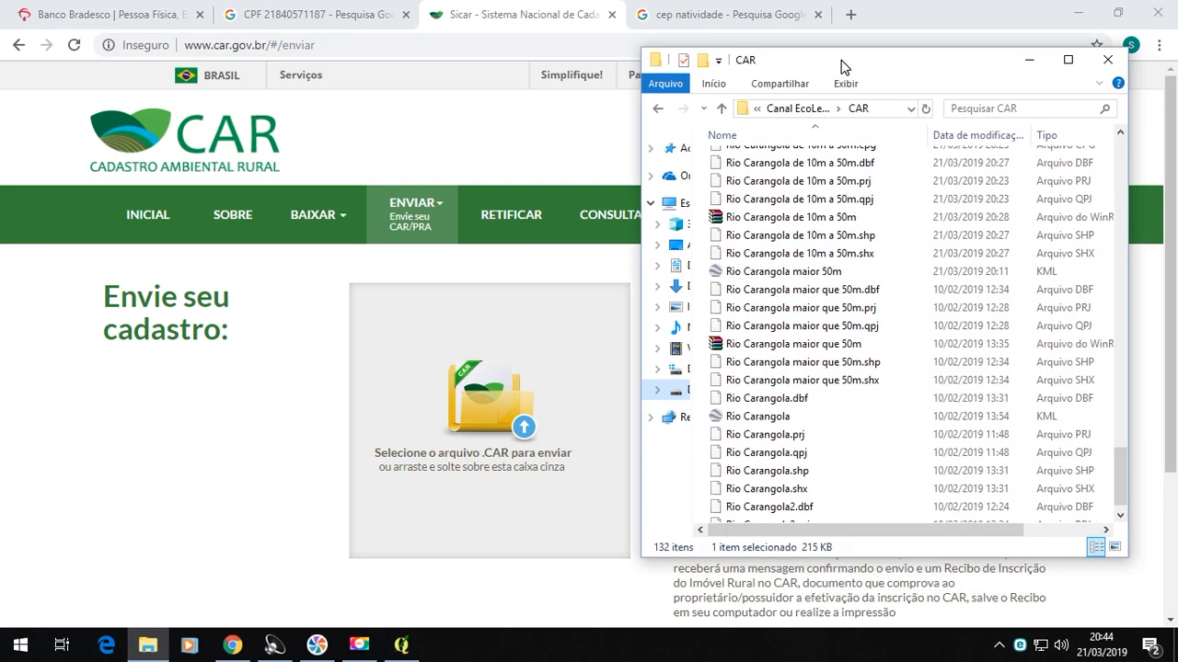
drag(1121, 457, 1117, 515)
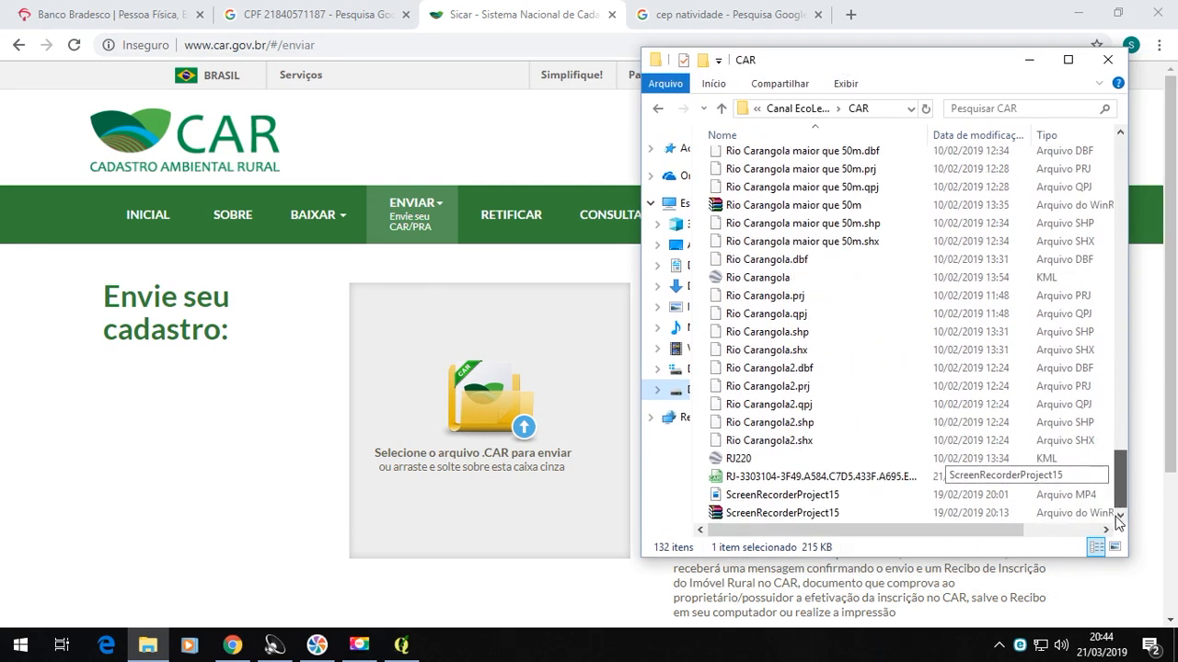
- Demonstrate carrying the Declaracao CAR file over the site's upload box, and return it to the folder without releasing it there
drag(803, 485, 519, 451)
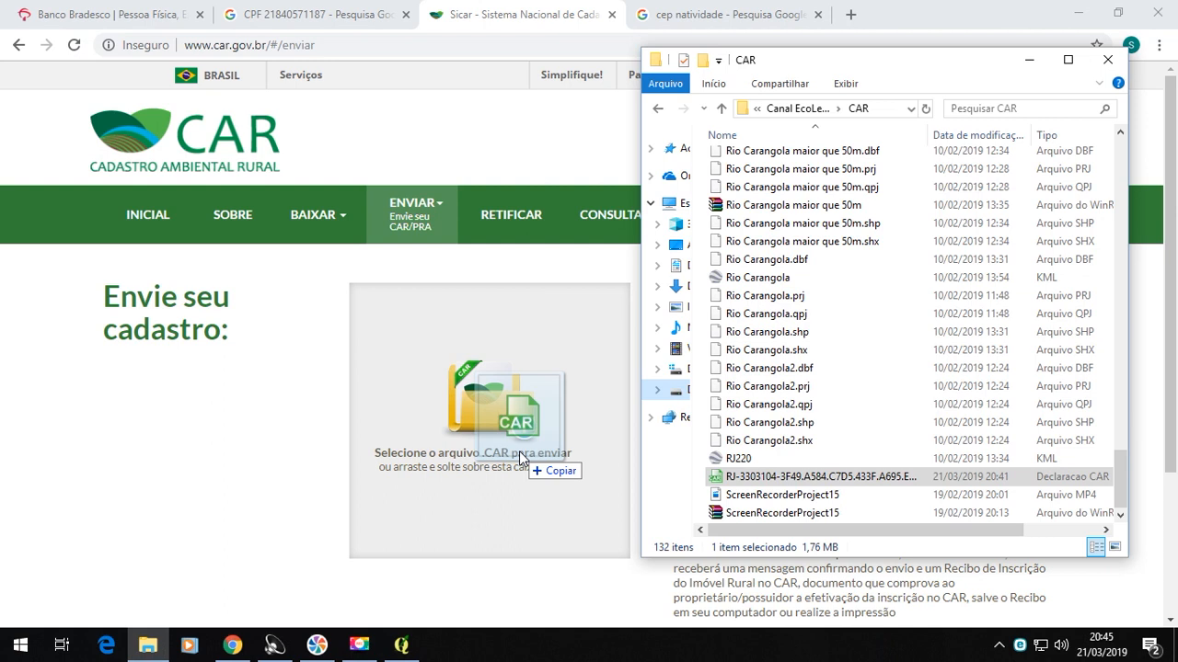
drag(519, 451, 481, 441)
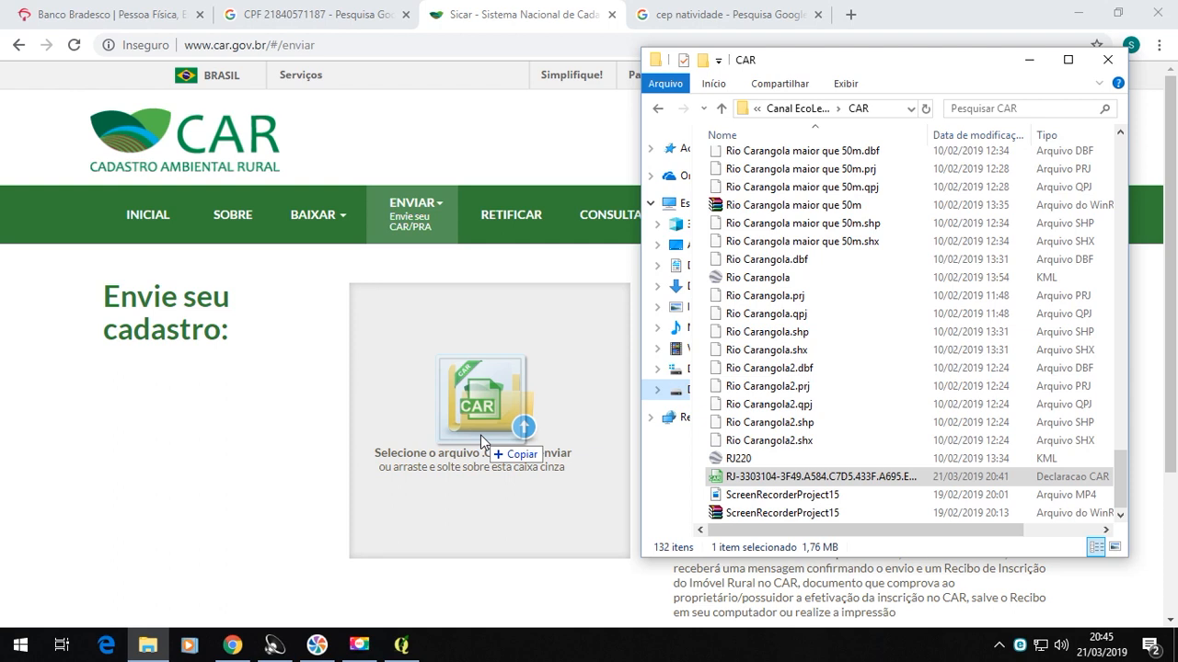
drag(480, 434, 848, 481)
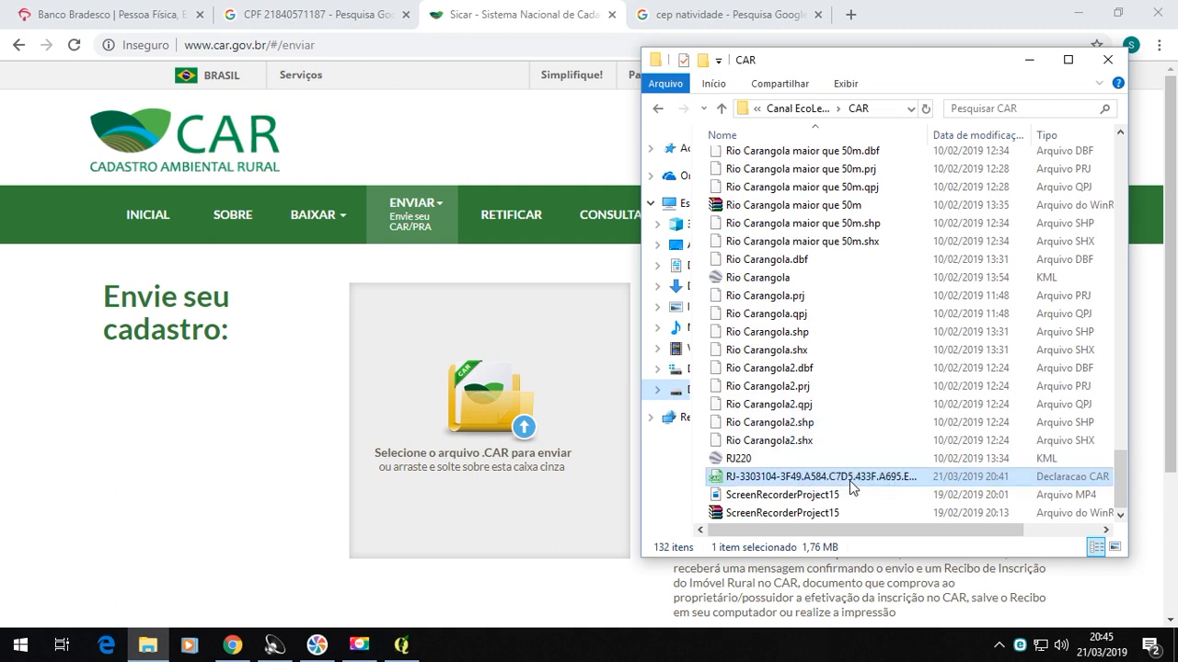